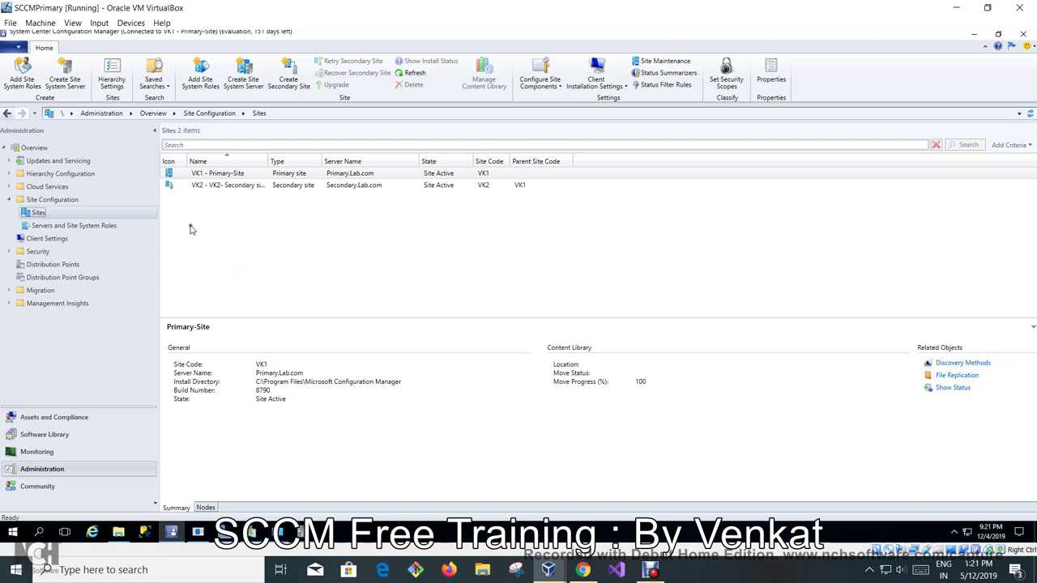
Browse the VK2 and VK1 site details, then list Primary.Lab.com's ten site system roles.
click(213, 186)
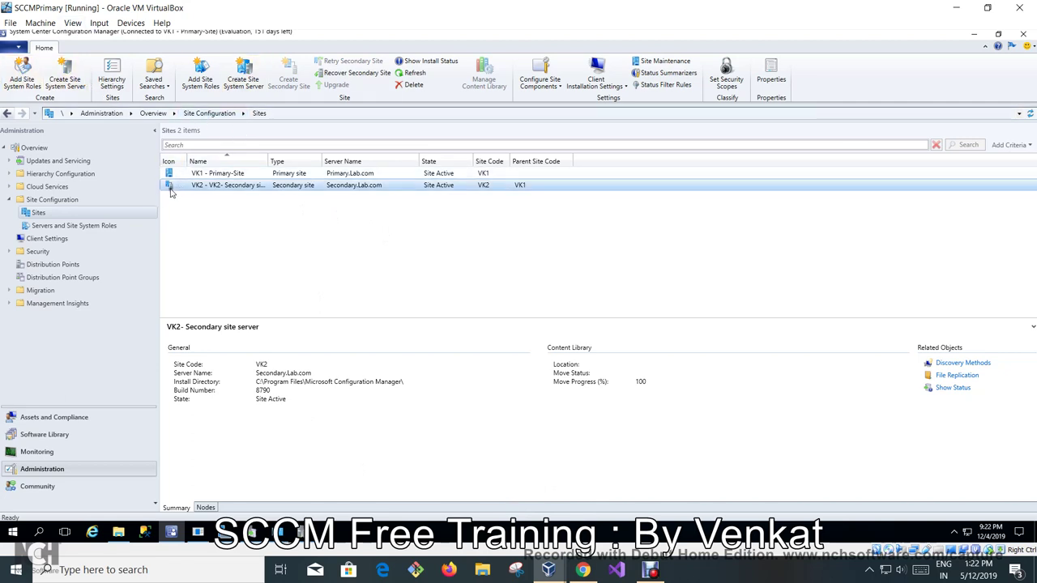
click(204, 173)
click(192, 185)
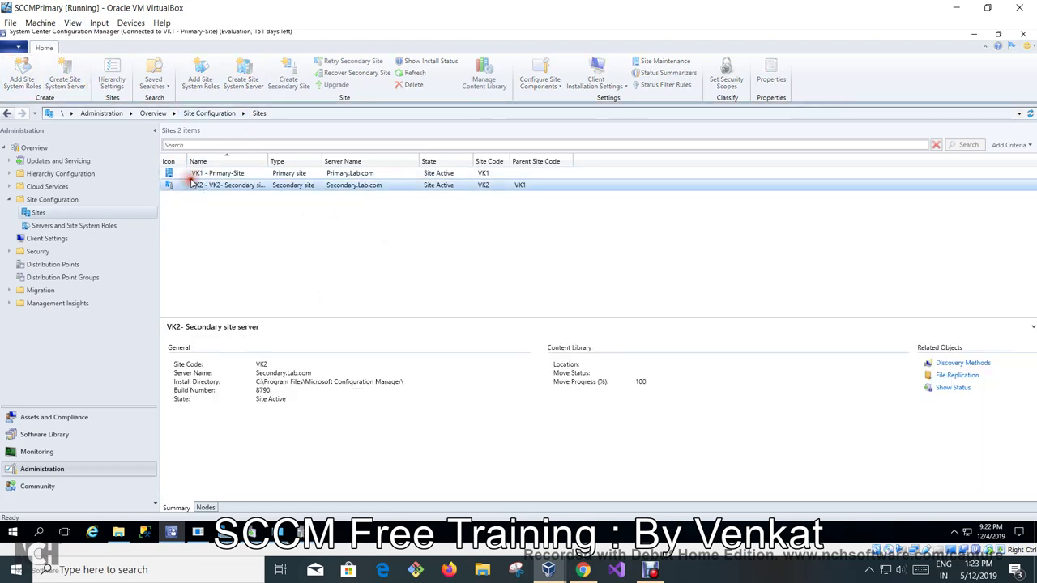
click(197, 172)
click(198, 184)
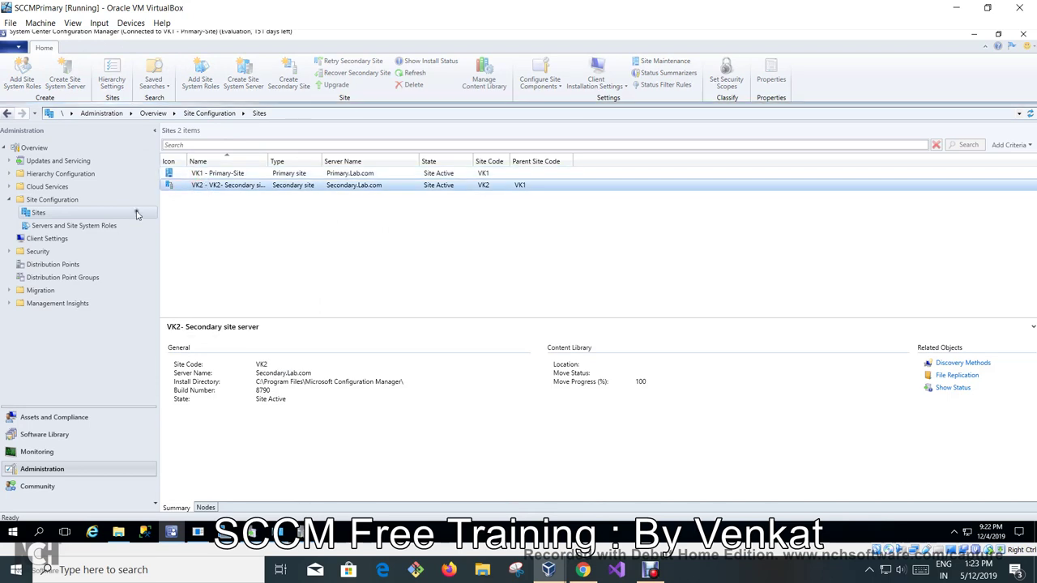
click(105, 227)
click(203, 174)
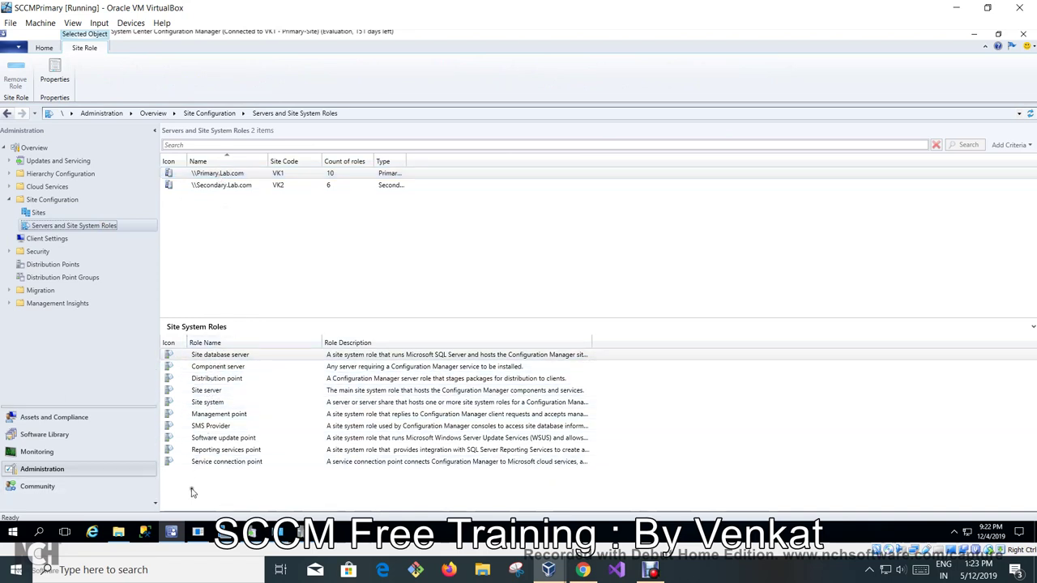
Inspect Primary.Lab.com's Software update point and Reporting services point roles.
click(217, 438)
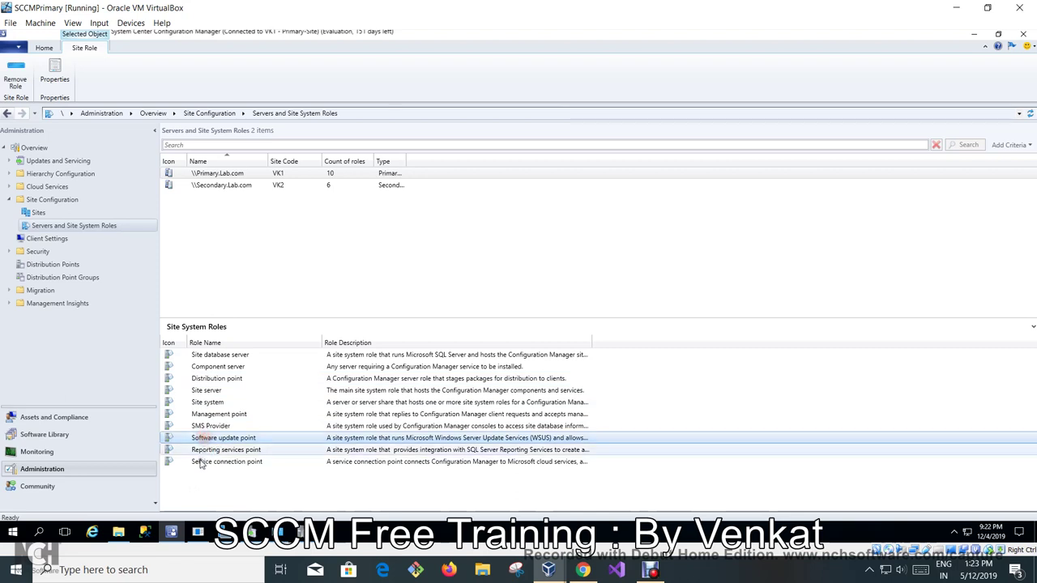
click(195, 452)
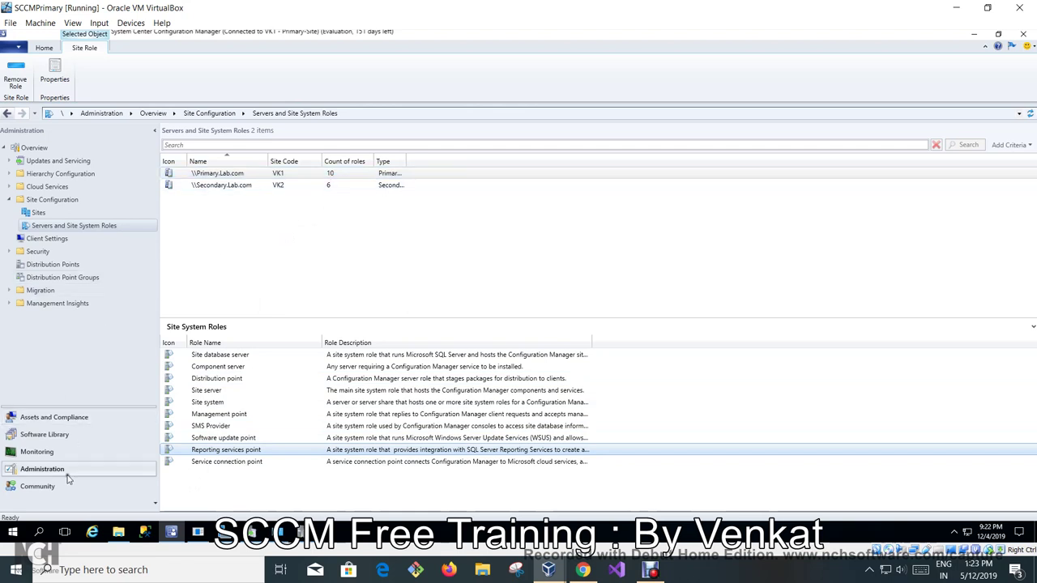
click(239, 439)
List Secondary.Lab.com's six roles, then view software update sync status in Monitoring.
click(37, 452)
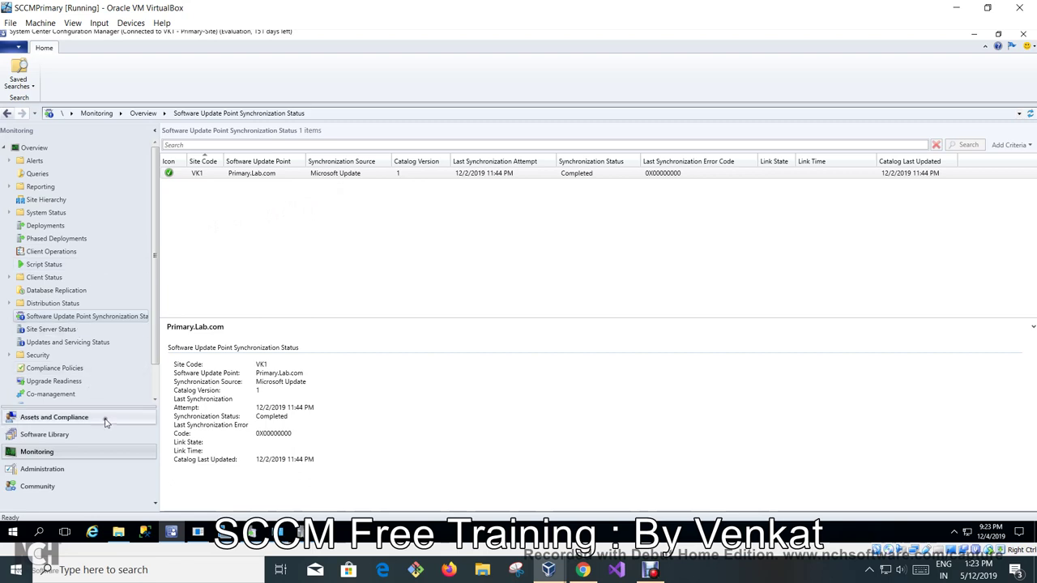
click(78, 470)
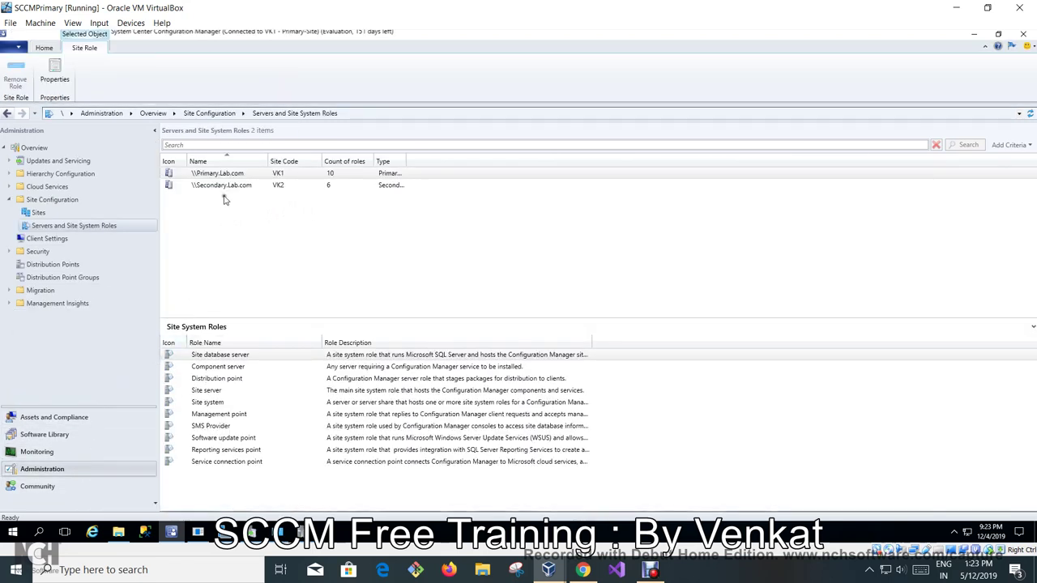
click(227, 186)
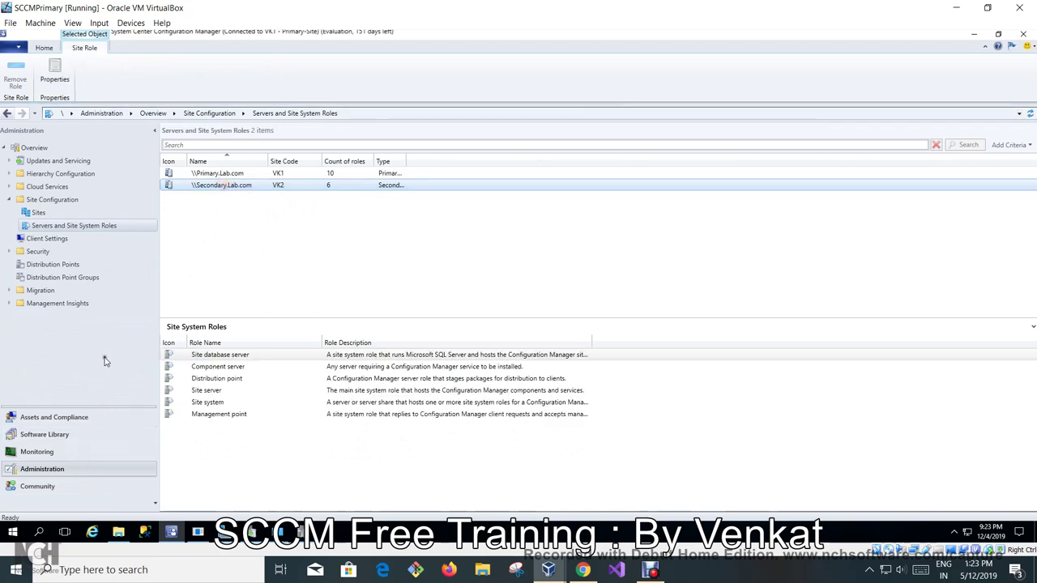
click(42, 452)
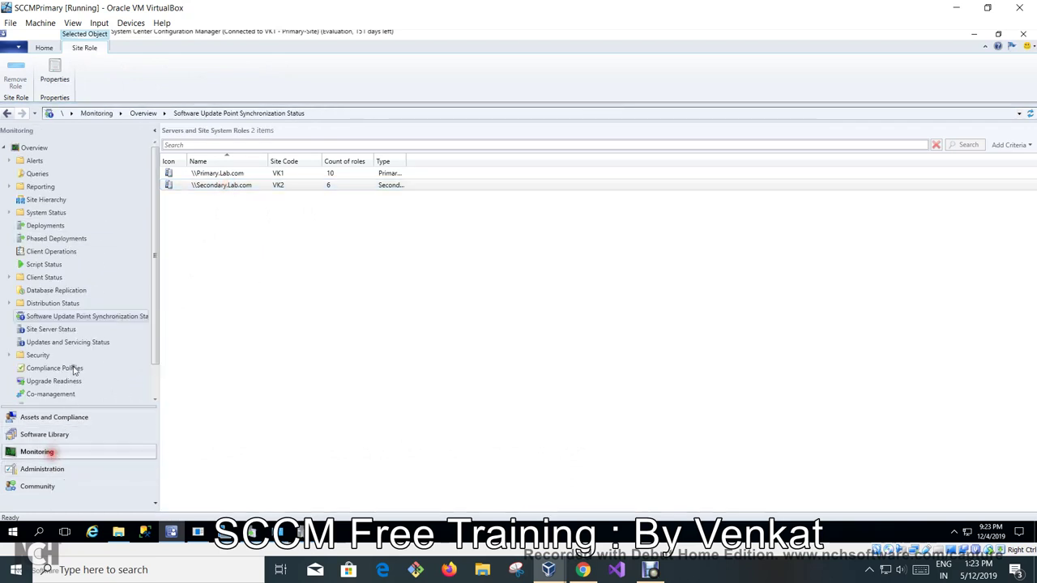
Review the failed VK1–VK2 link's replication groups, then bring up the SCCM-Secondary Site VM.
click(56, 291)
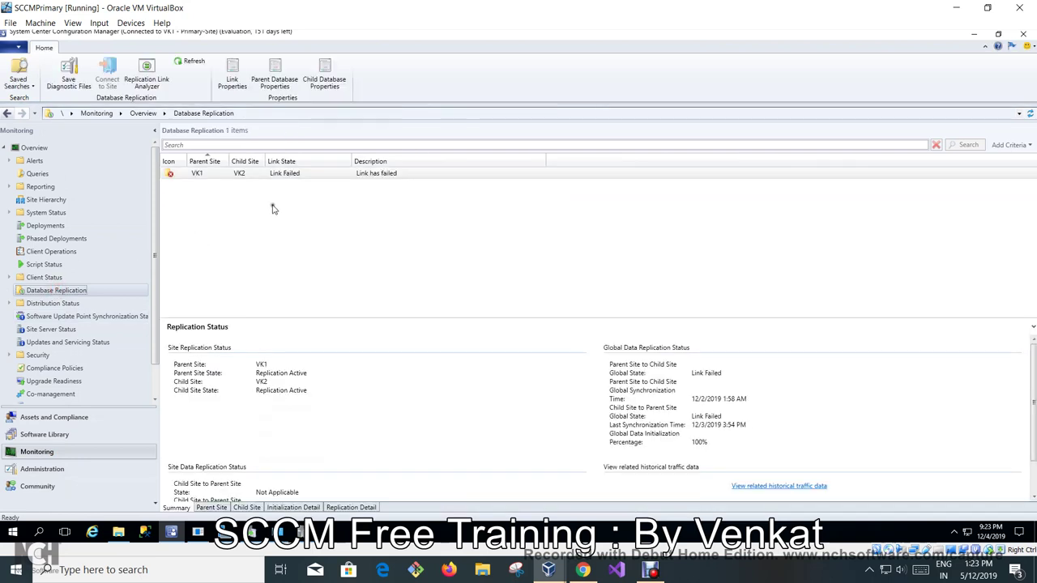
click(201, 172)
click(350, 507)
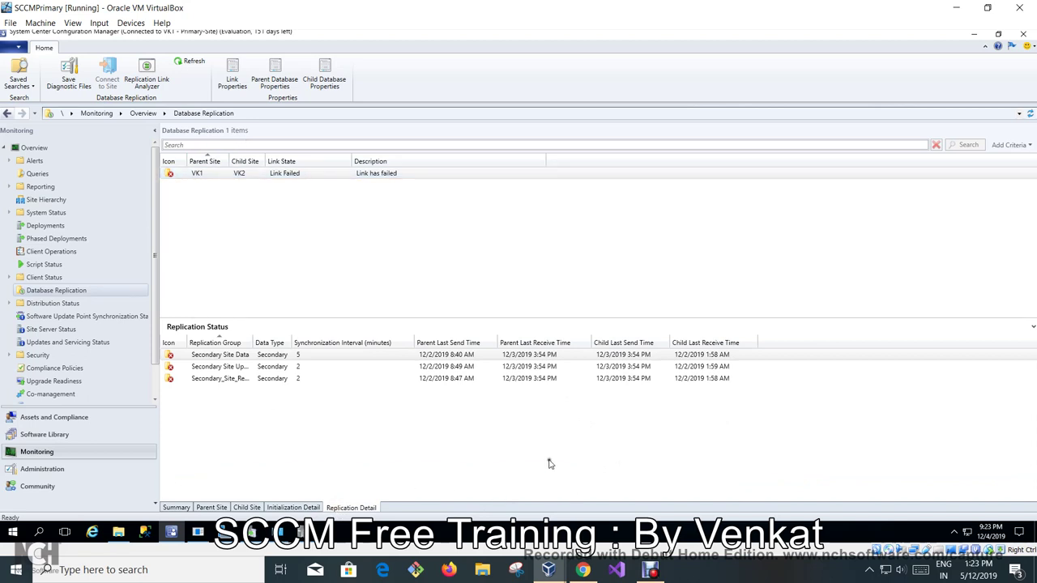
mouse_move(549, 569)
click(673, 488)
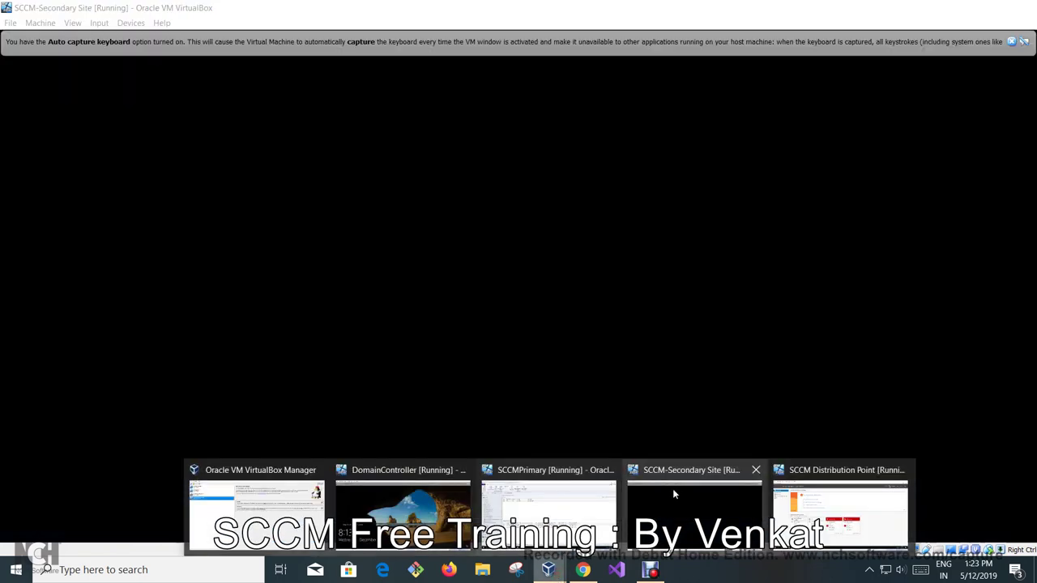
Send Ctrl-Alt-Del to the secondary VM and sign in with the account password.
click(97, 22)
click(118, 39)
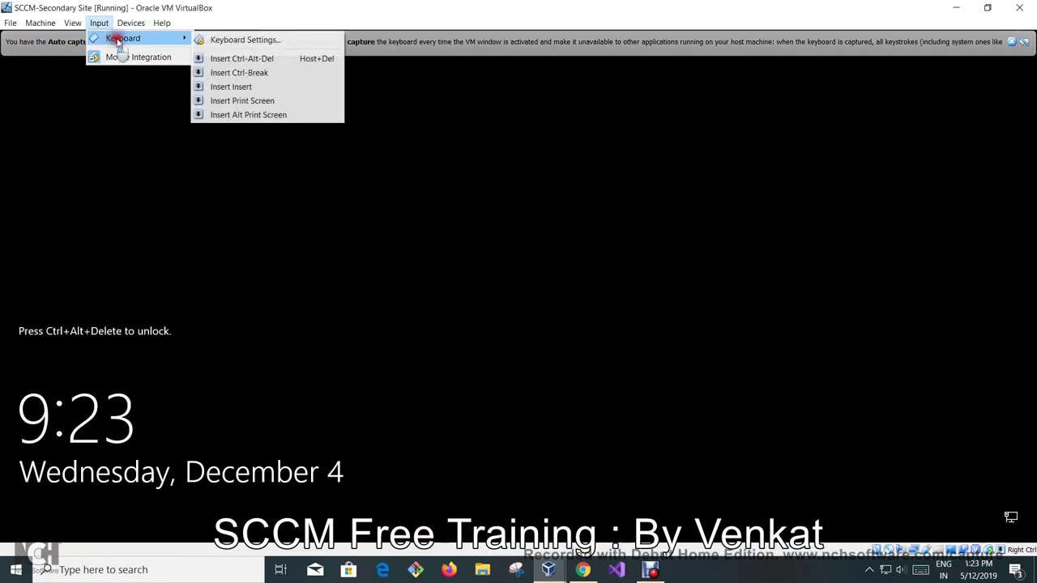
click(242, 59)
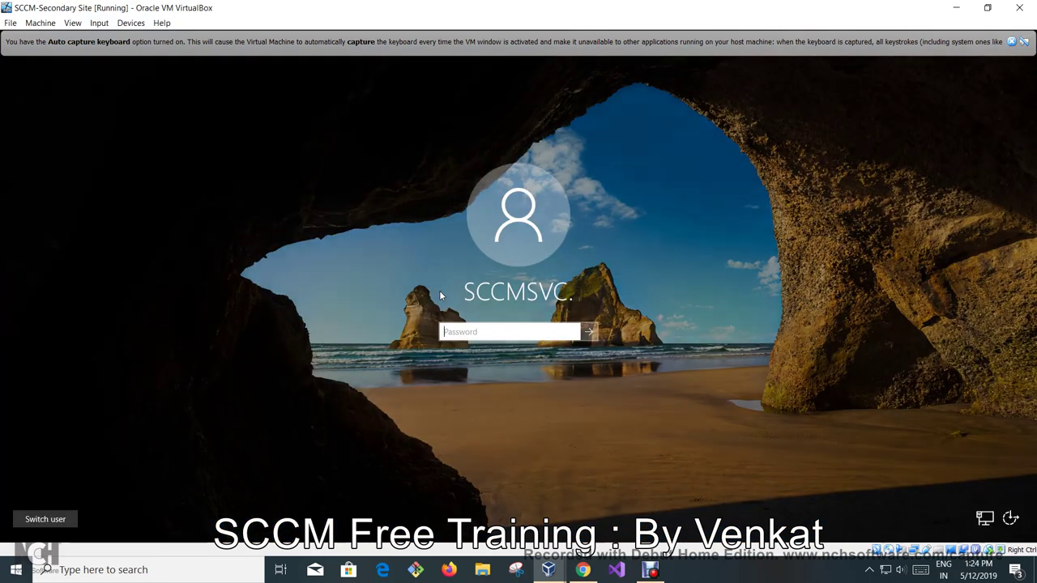
text(****)
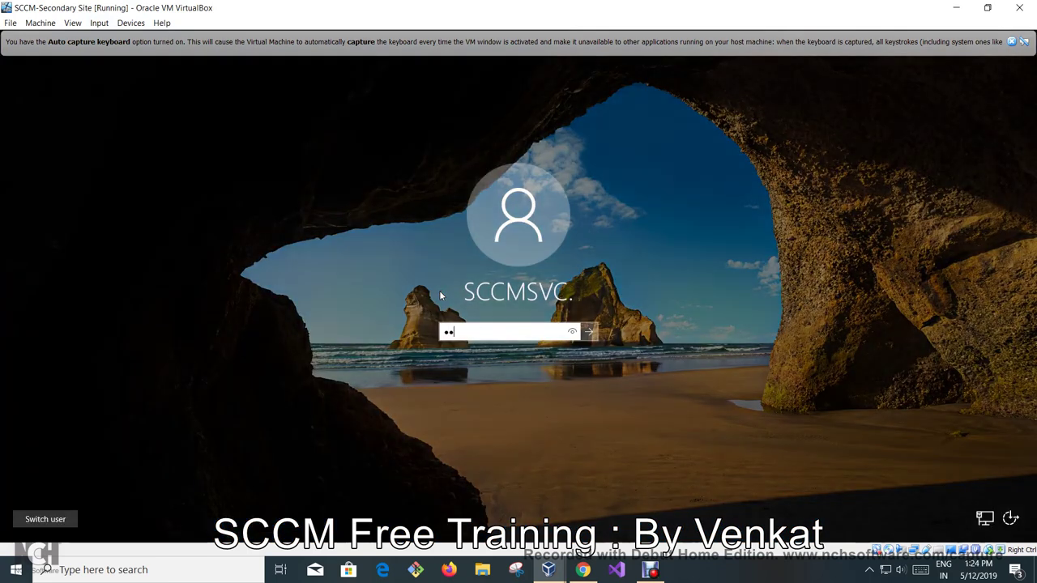
text(*****)
key(Return)
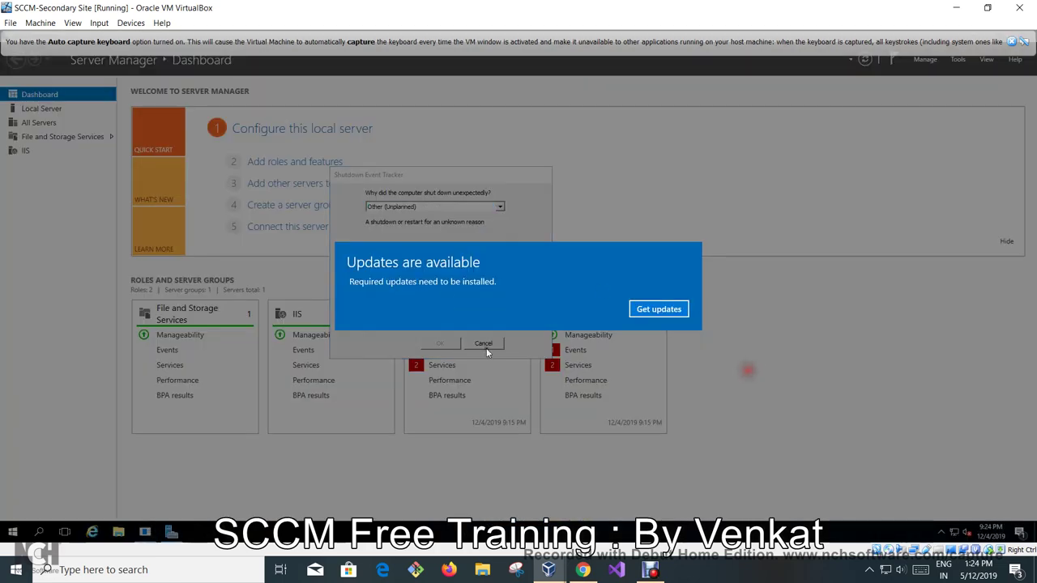
Dismiss the update, Windows Update and Shutdown Event Tracker dialogs, then open Server Manager's Tools menu.
click(660, 311)
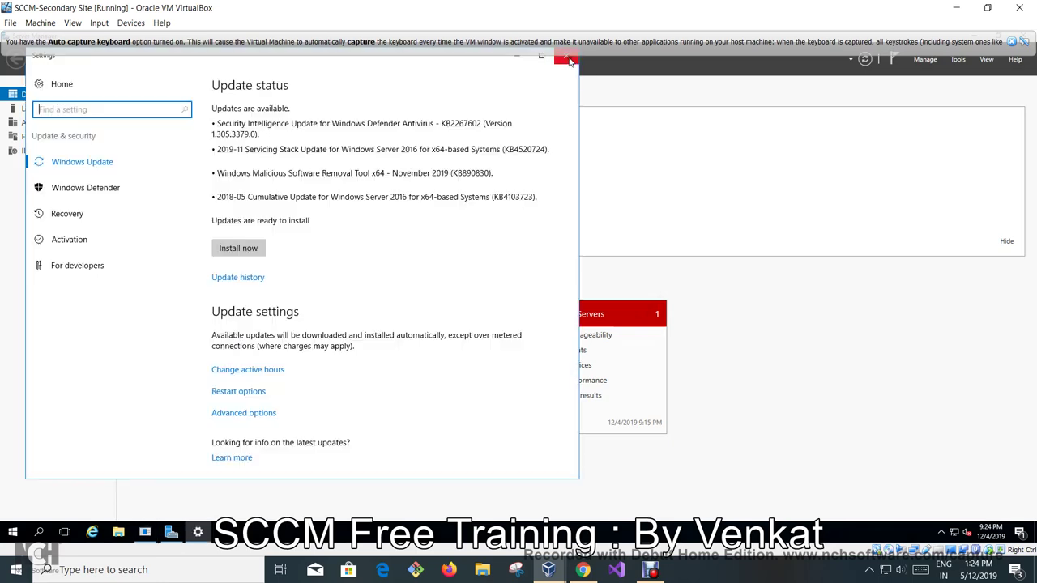
click(566, 55)
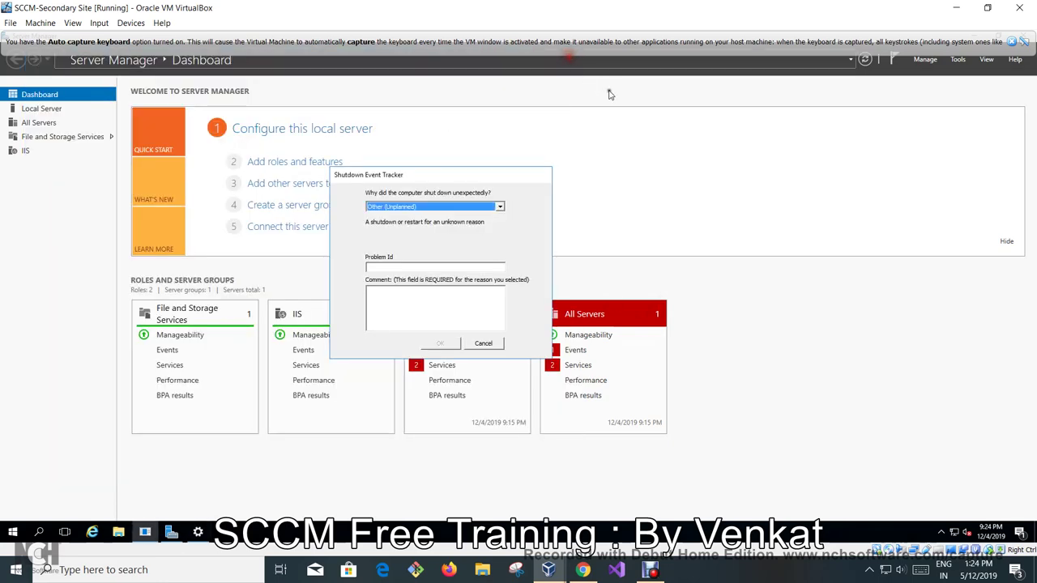
click(483, 343)
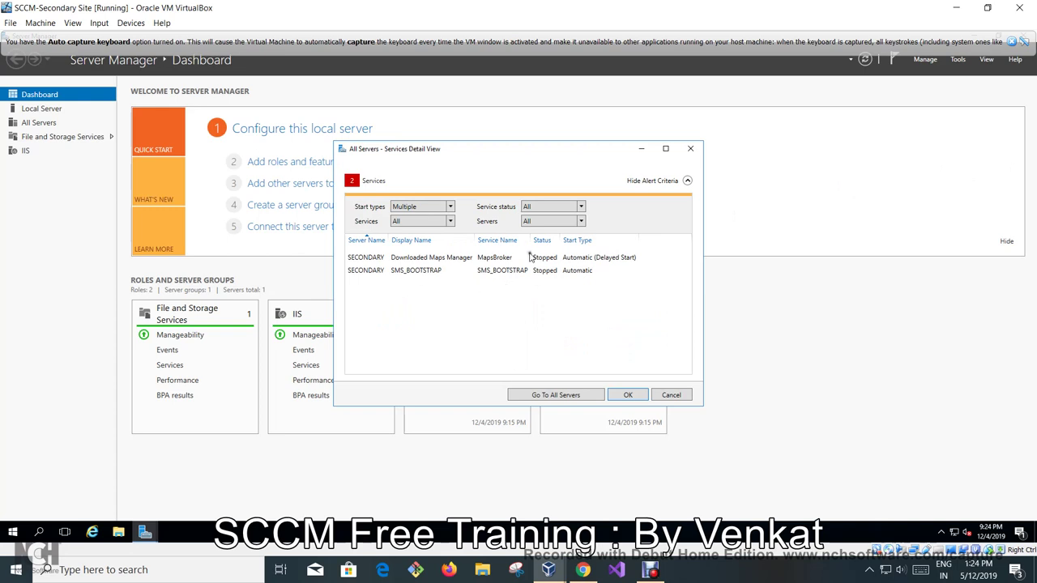
click(628, 395)
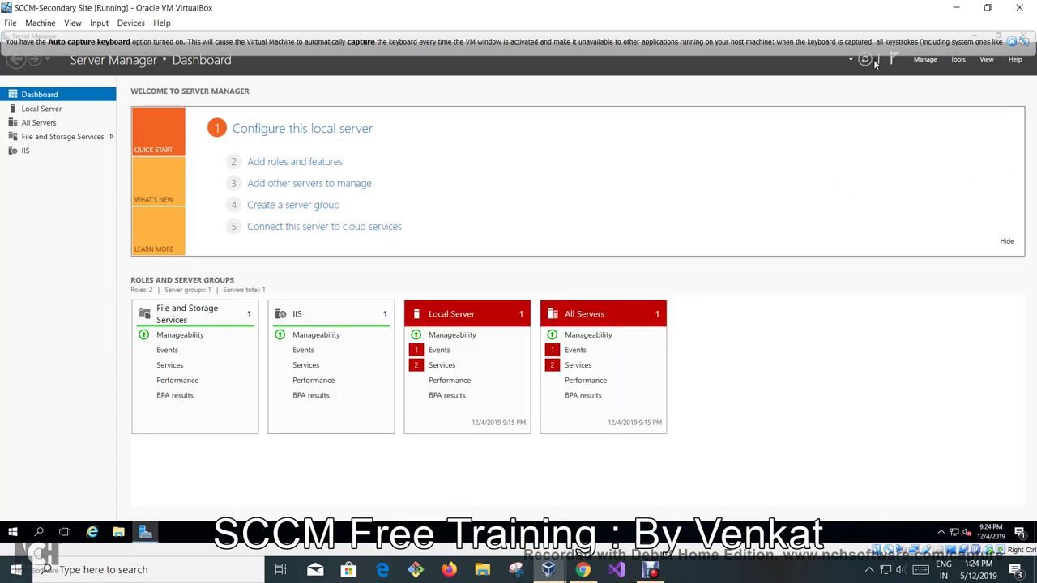
click(958, 60)
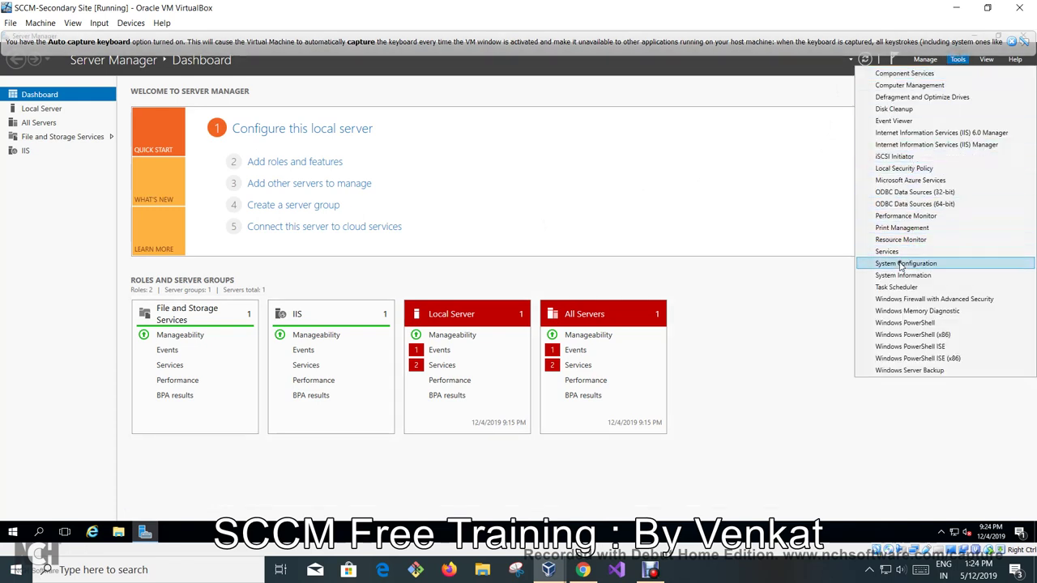
Restart the SMS_EXECUTIVE service in the Services console, then return to the primary VM.
click(906, 251)
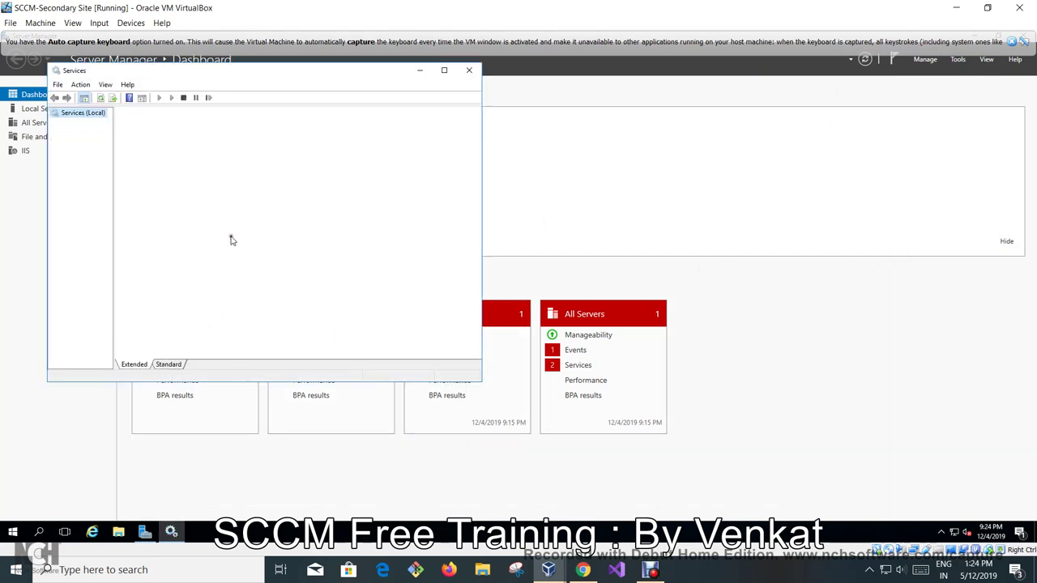
click(289, 262)
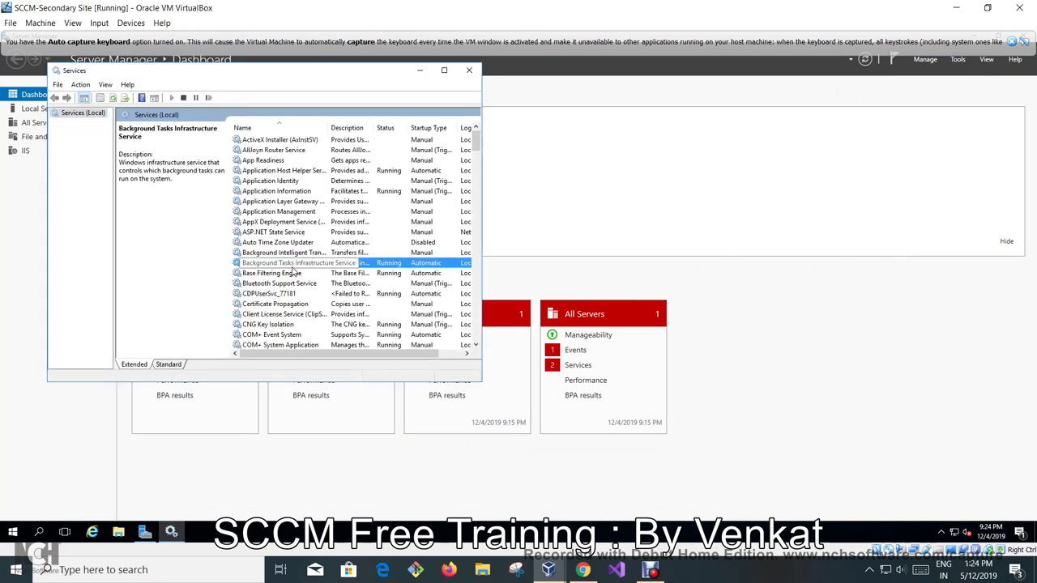
text(sm)
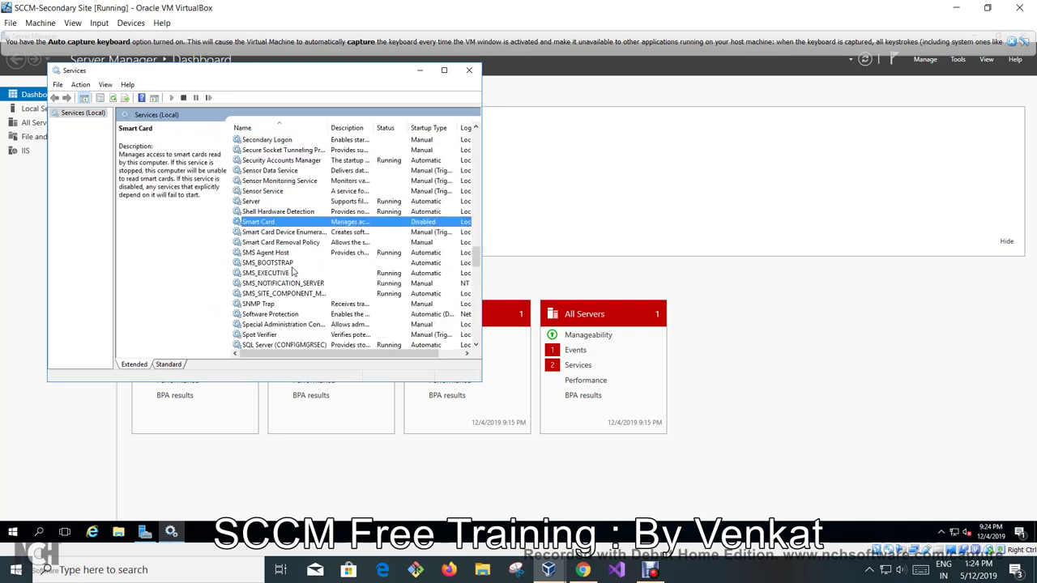
click(285, 276)
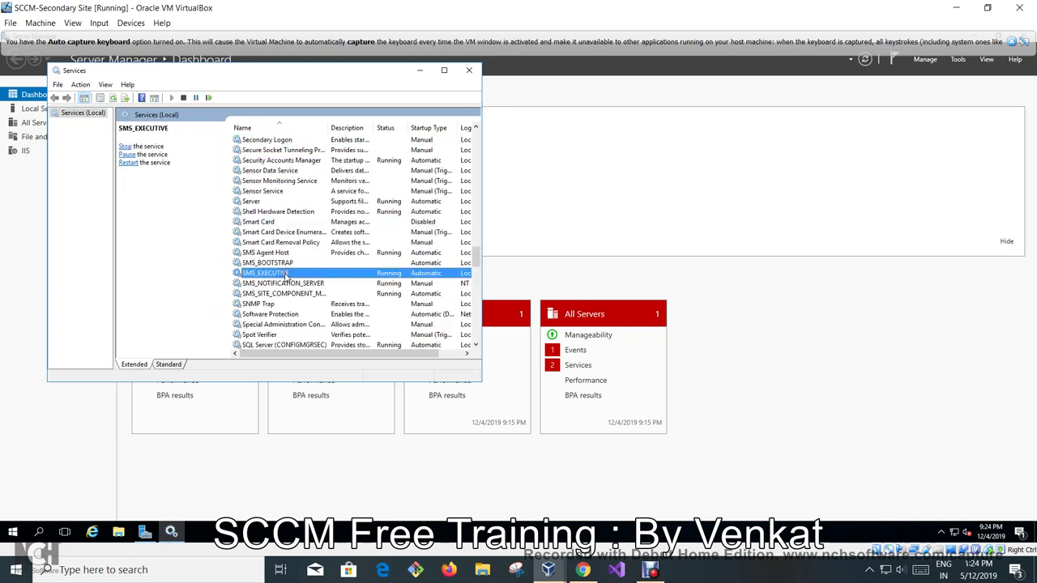
scroll(285, 276, down, 1)
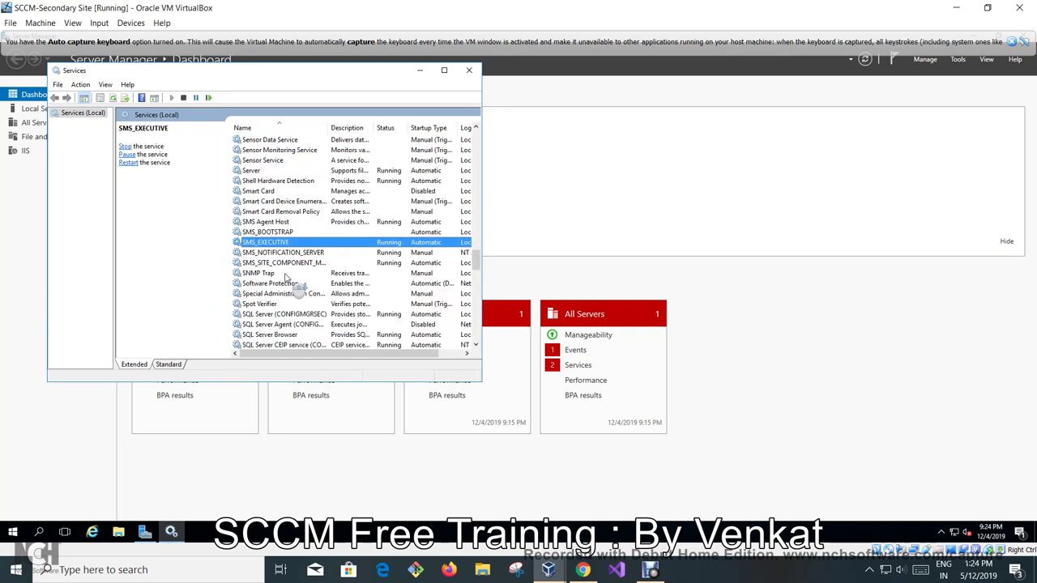
click(264, 315)
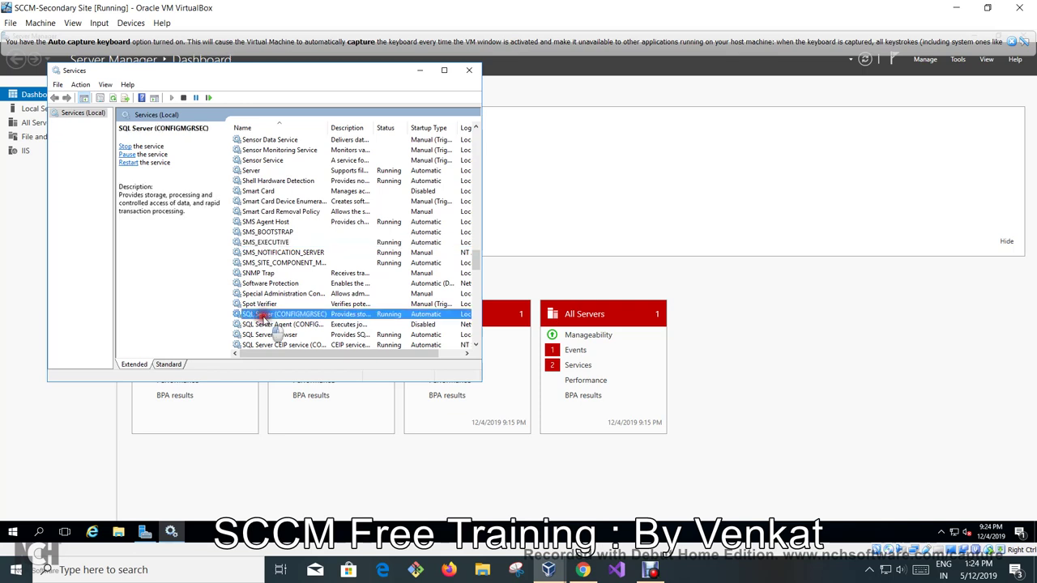
click(290, 242)
right_click(304, 243)
click(320, 297)
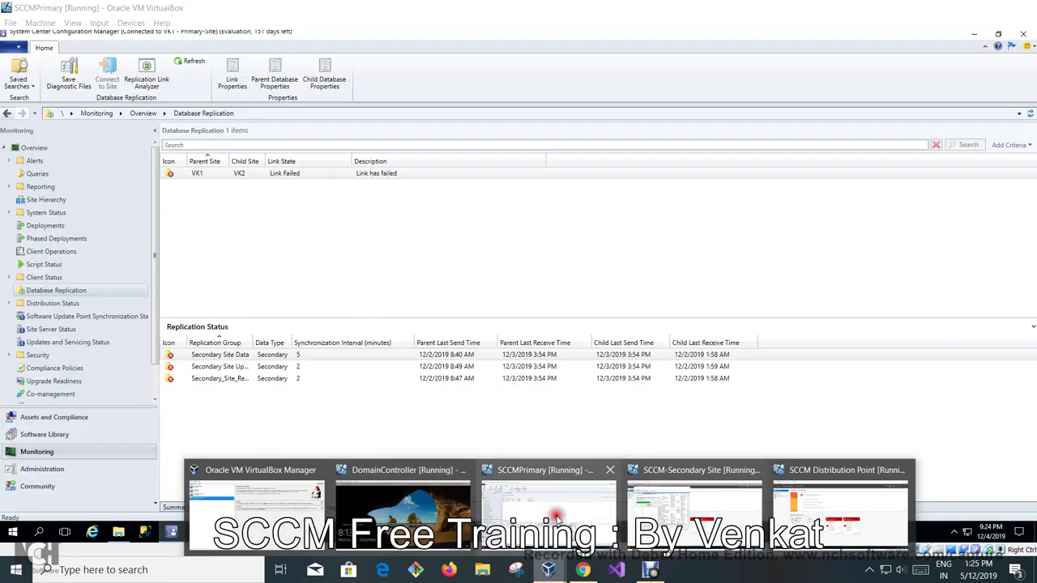
click(556, 502)
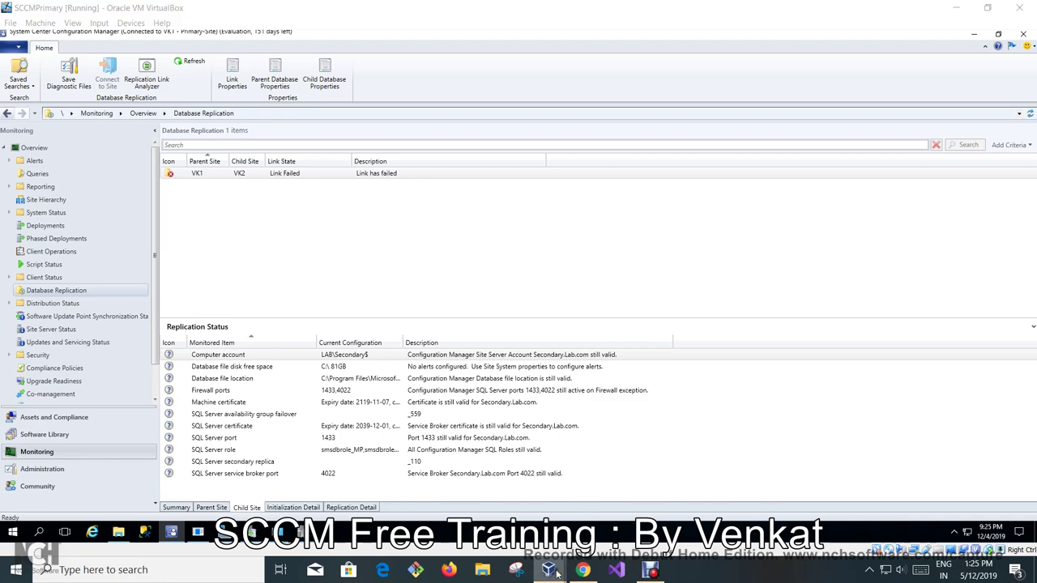
On the secondary VM, disable the Ethernet 2 adapter via Network Connections, then return to the primary VM.
mouse_move(549, 570)
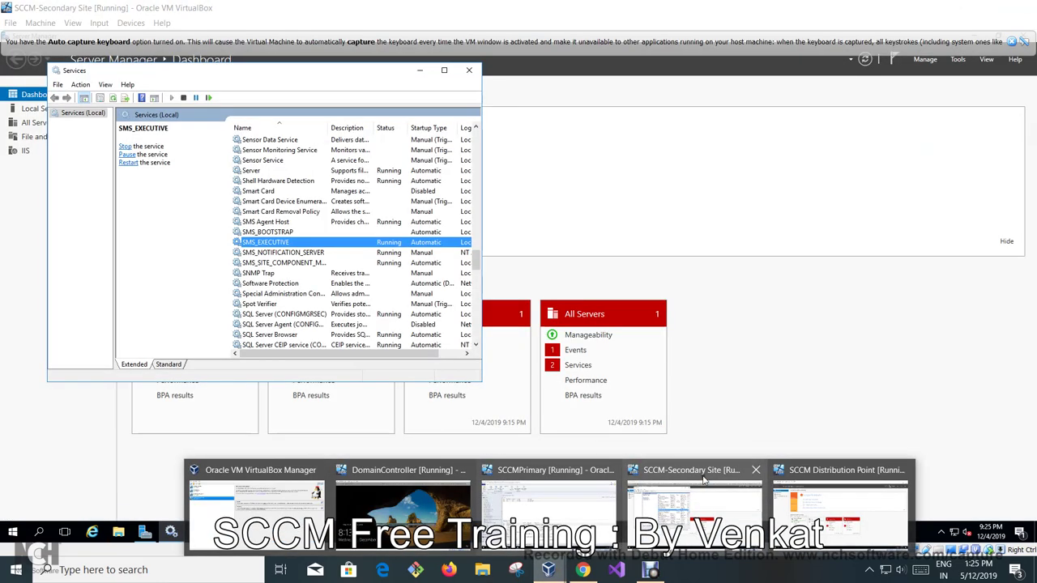
click(704, 479)
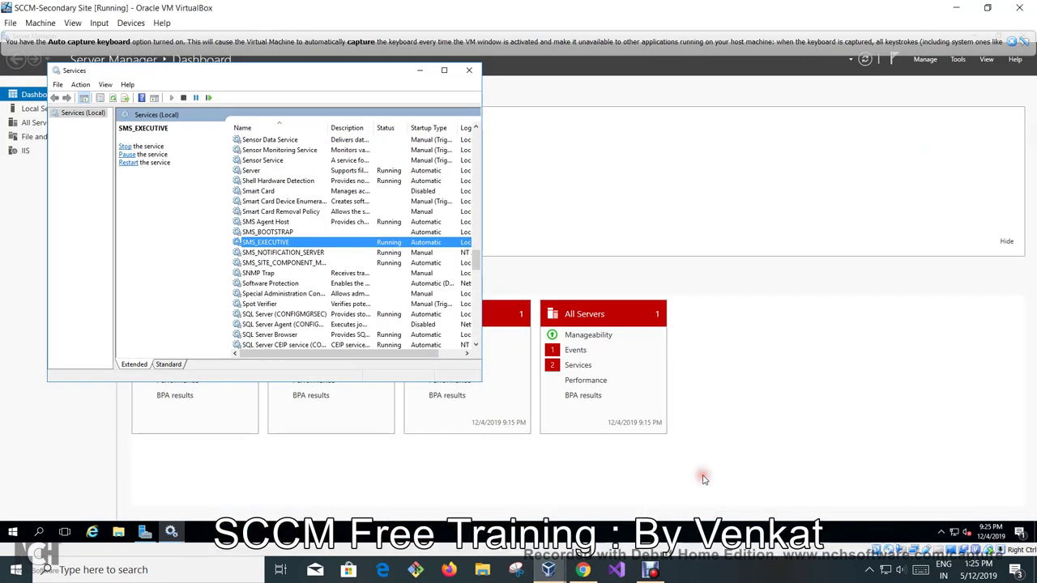
right_click(954, 532)
click(949, 526)
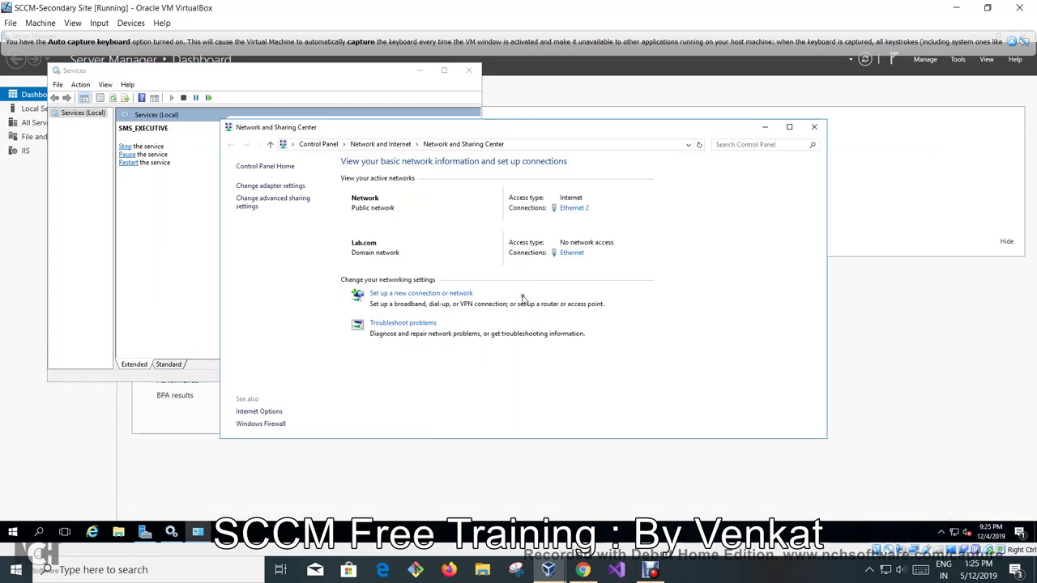
click(270, 186)
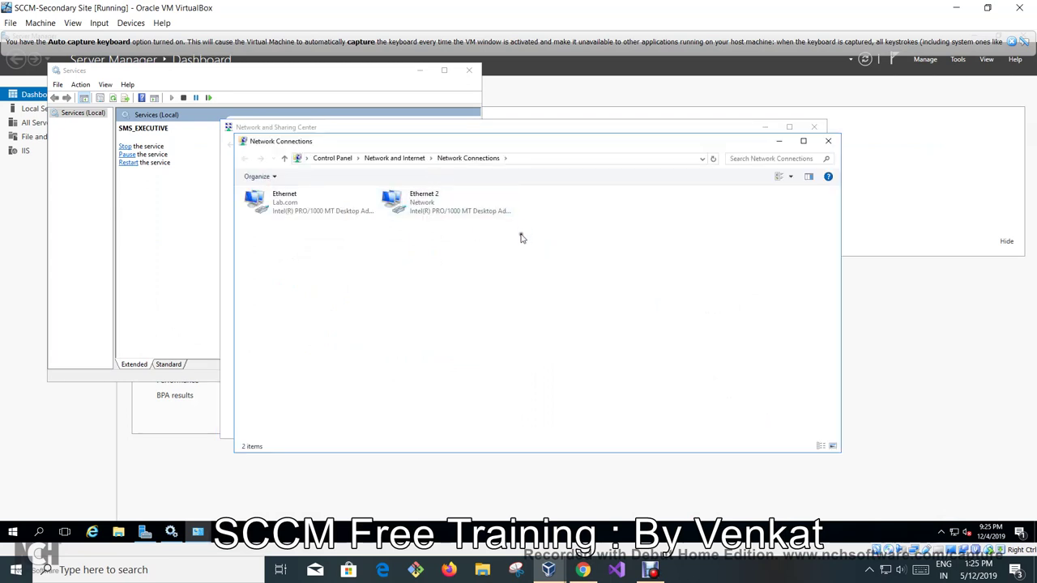
right_click(423, 217)
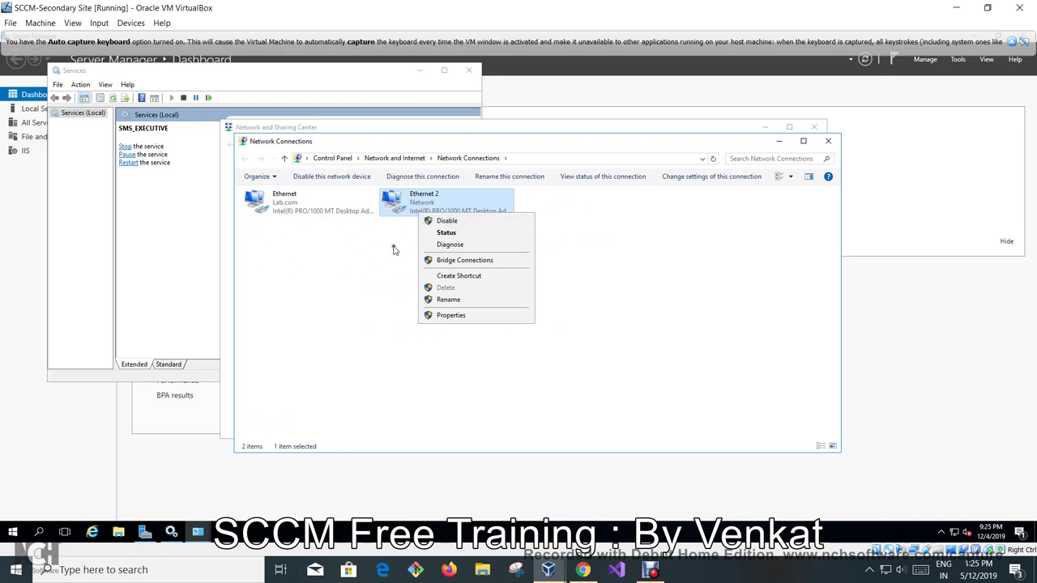
click(446, 233)
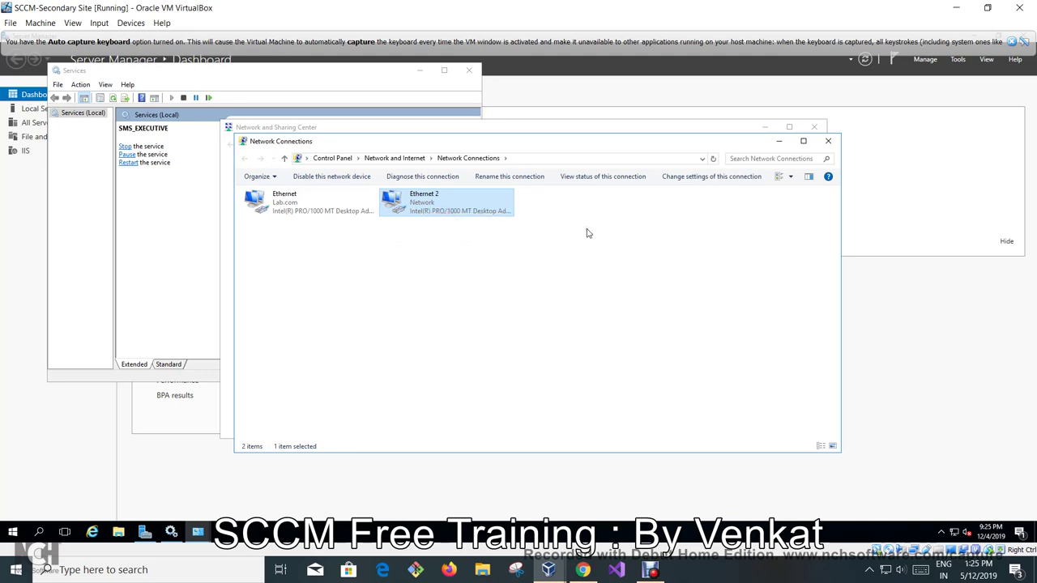
mouse_move(549, 570)
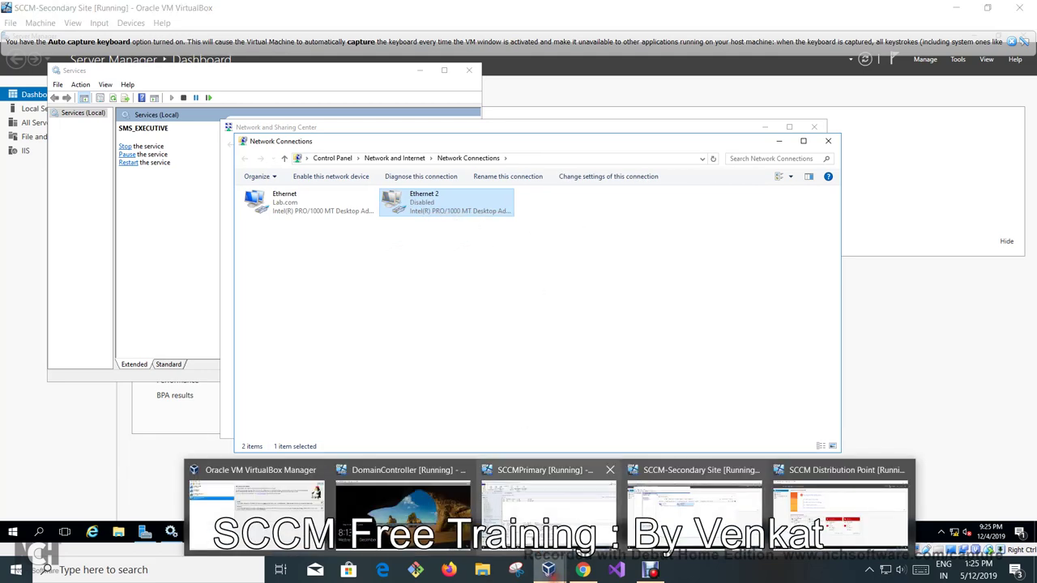
click(557, 500)
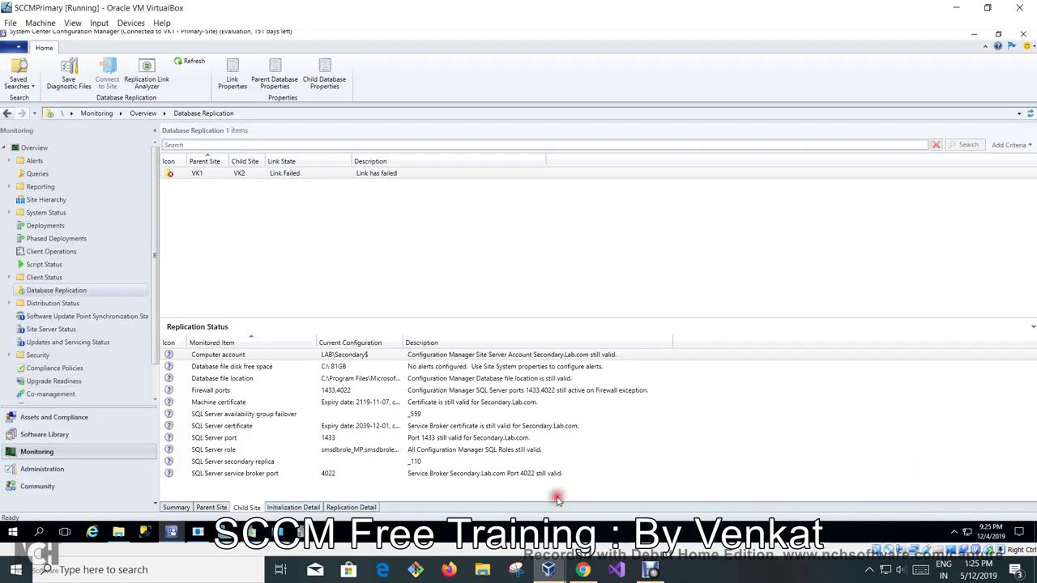
Disable the primary server's Ethernet adapter and close the network windows.
right_click(968, 532)
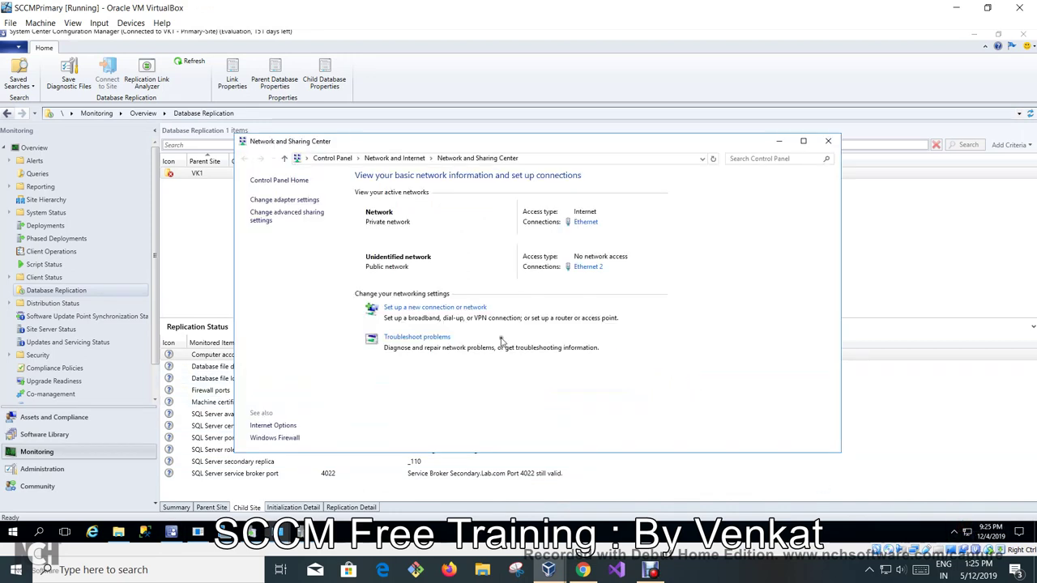
click(285, 200)
click(367, 225)
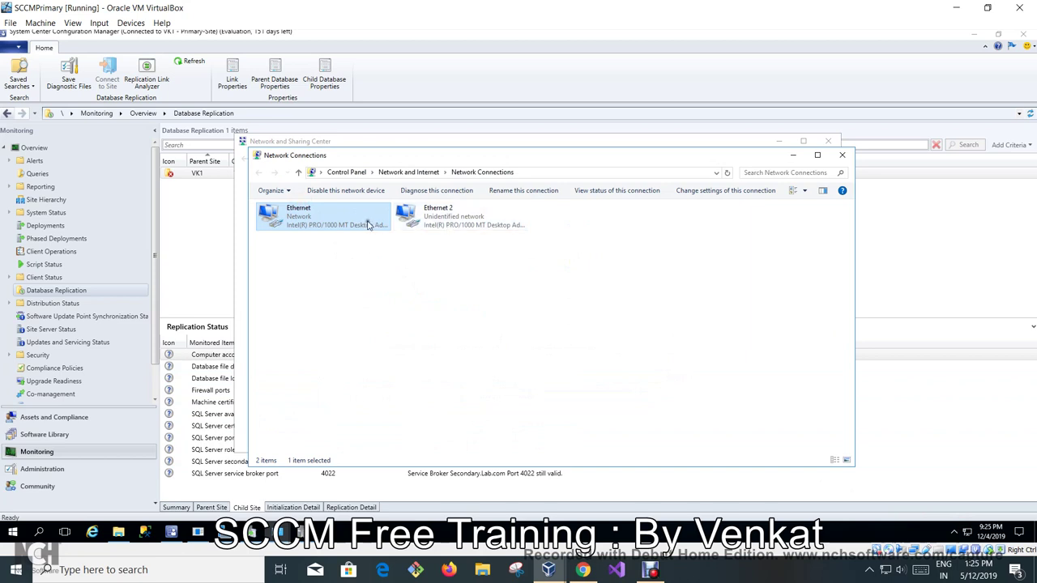
right_click(367, 223)
click(387, 233)
click(842, 155)
click(827, 142)
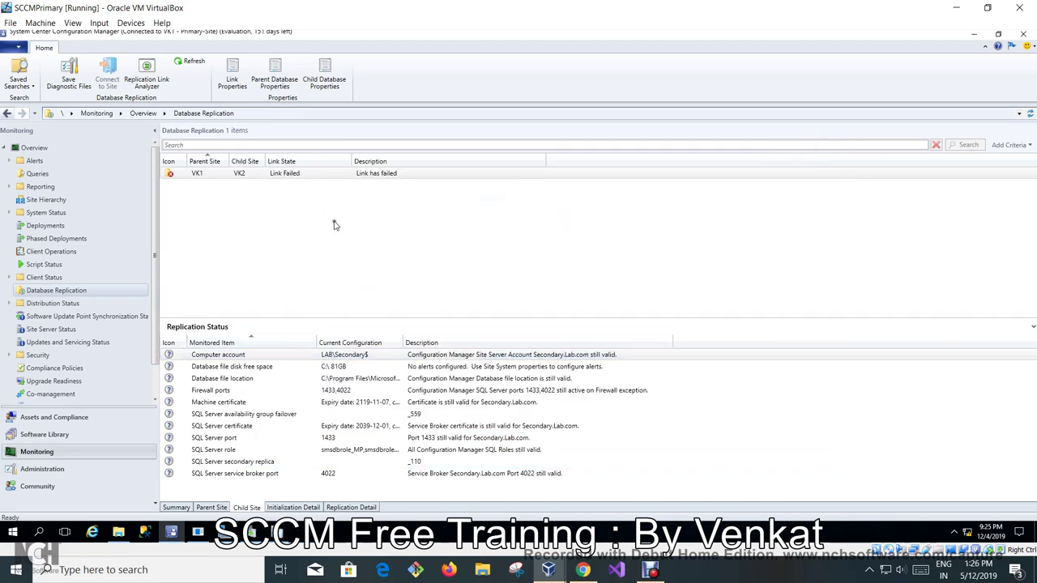
Refresh the VK1–VK2 replication link status twice and launch Replication Link Analyzer.
right_click(322, 175)
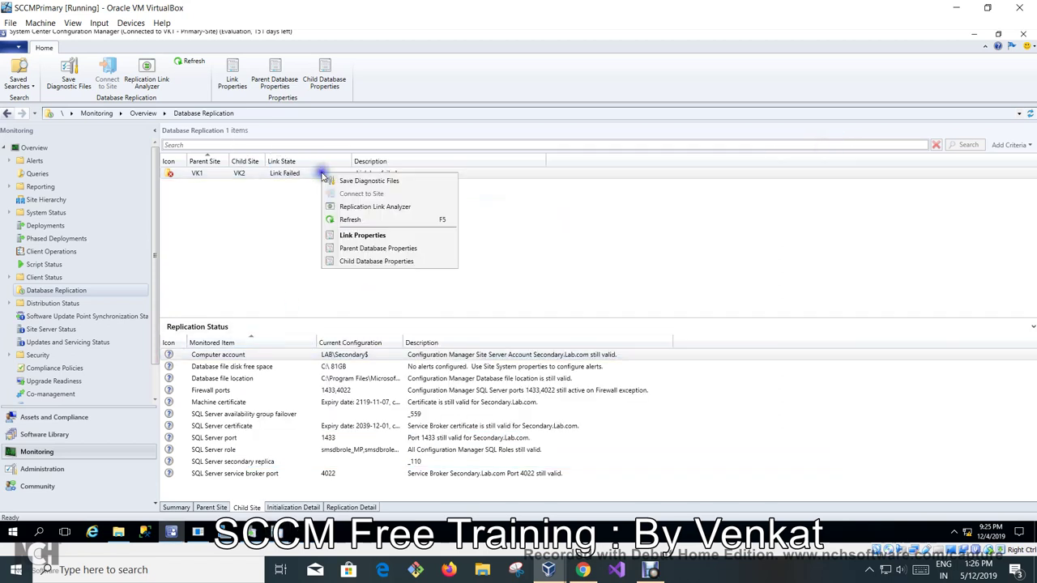
click(340, 217)
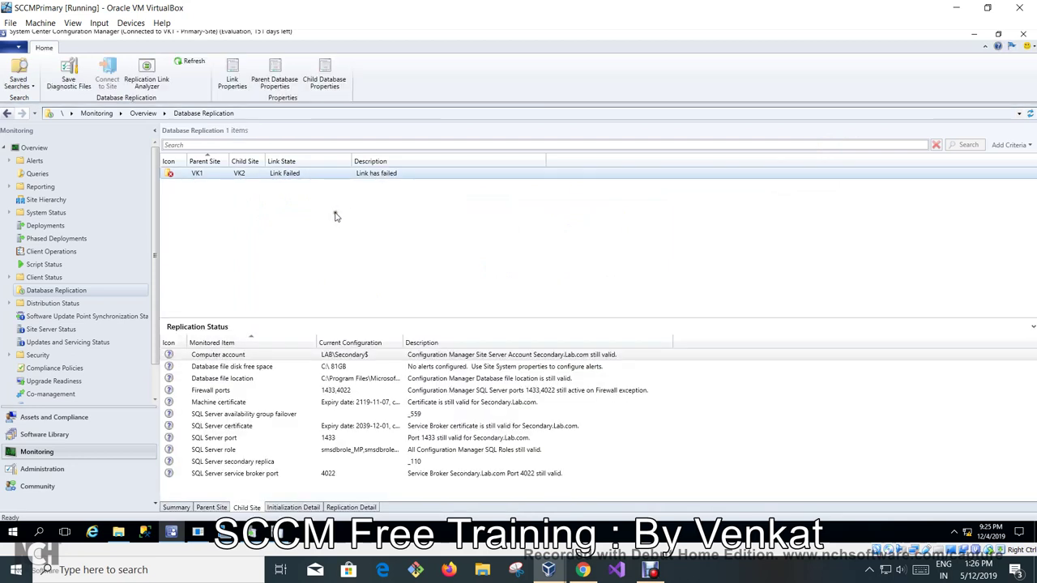
right_click(332, 178)
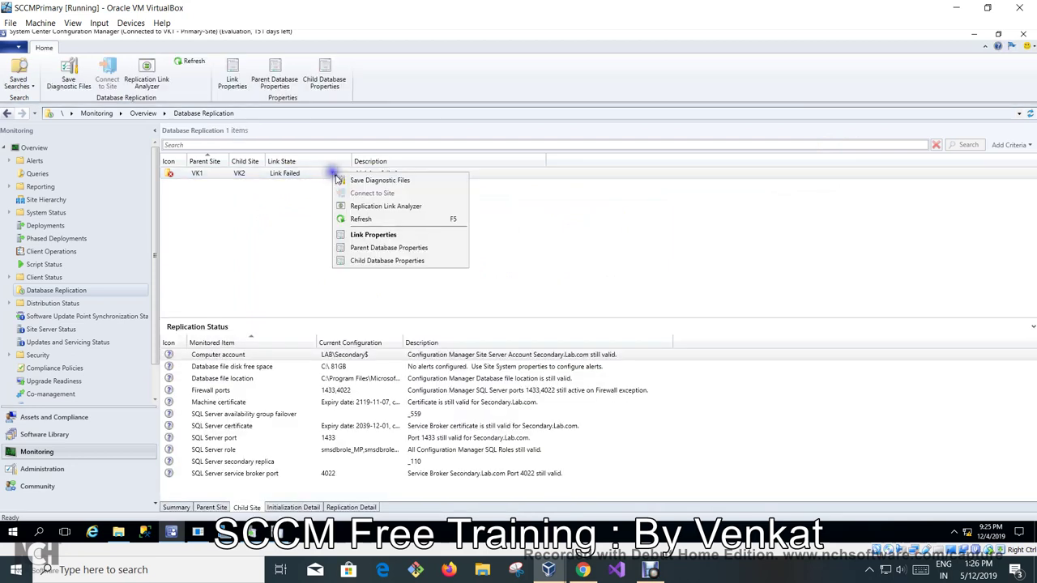
click(343, 218)
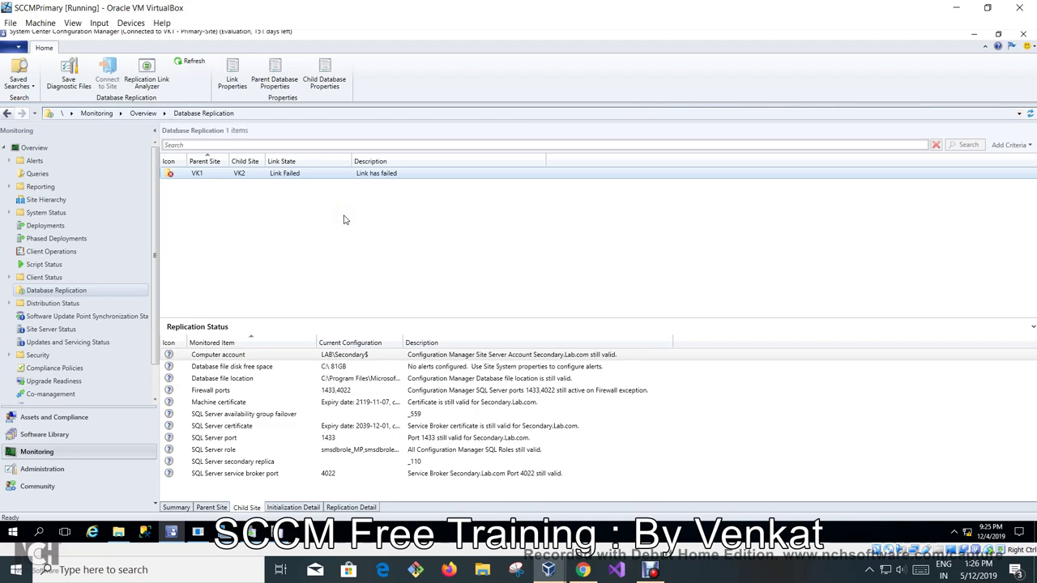
click(147, 73)
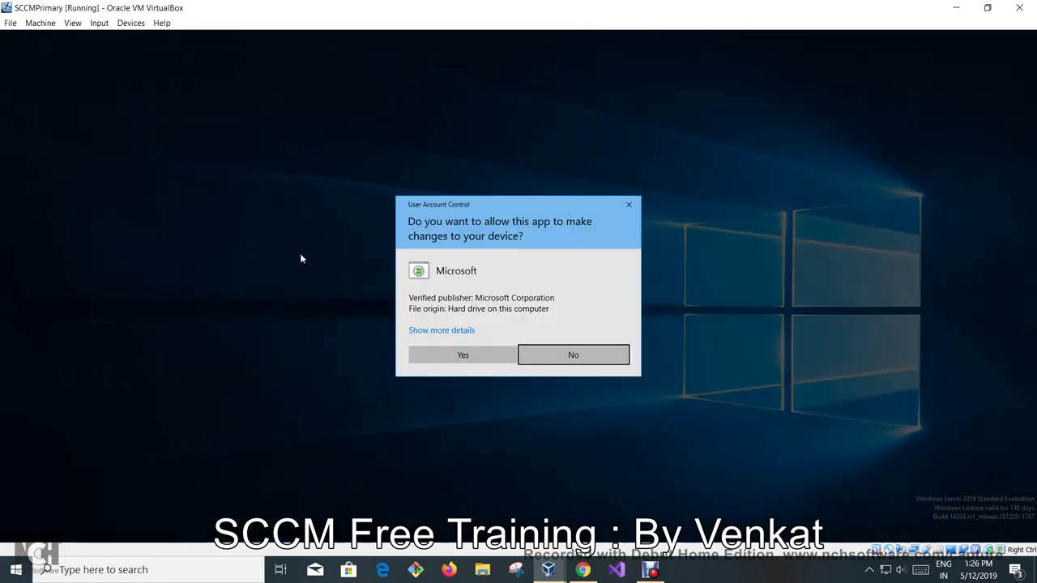
Approve the UAC prompt so the analyzer checks VK1–VK2, then switch to the SCCM-Secondary Site VM.
click(484, 353)
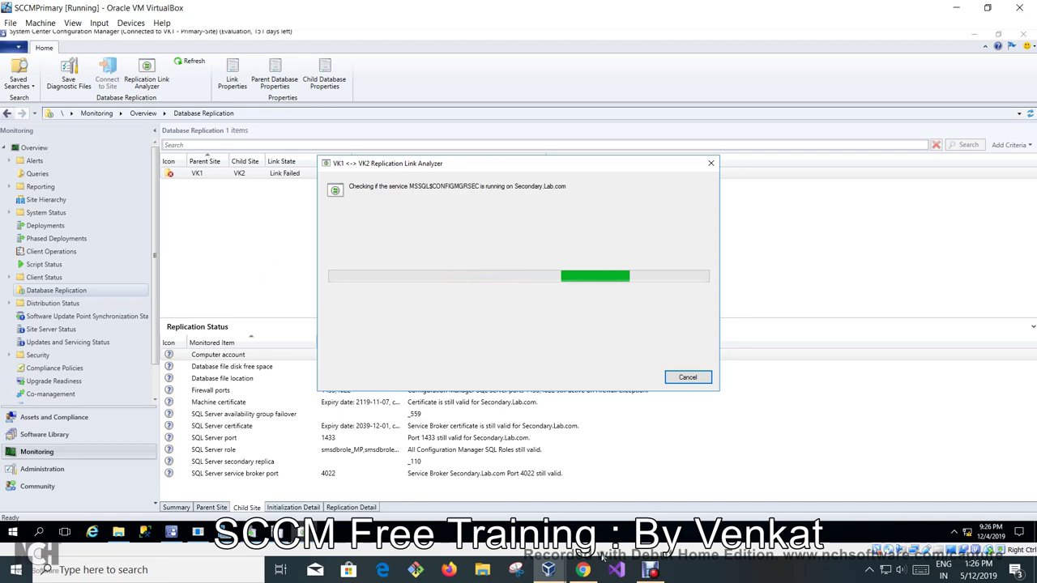
mouse_move(548, 570)
click(687, 526)
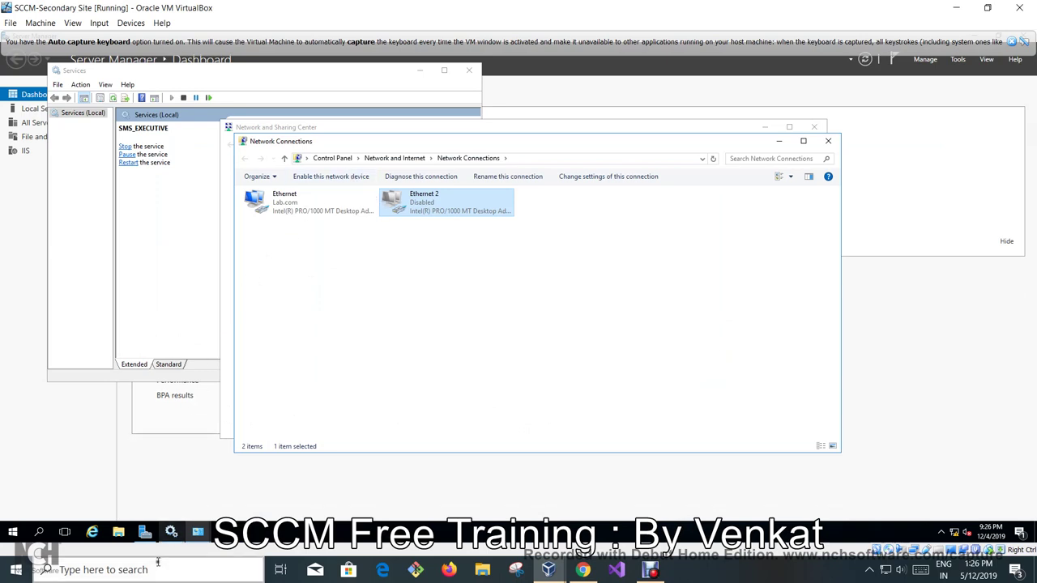
Open mpcontrol.log from File Explorer's recent files in CMTrace, scroll through its NetBIOS_DelName errors, and close it.
click(118, 535)
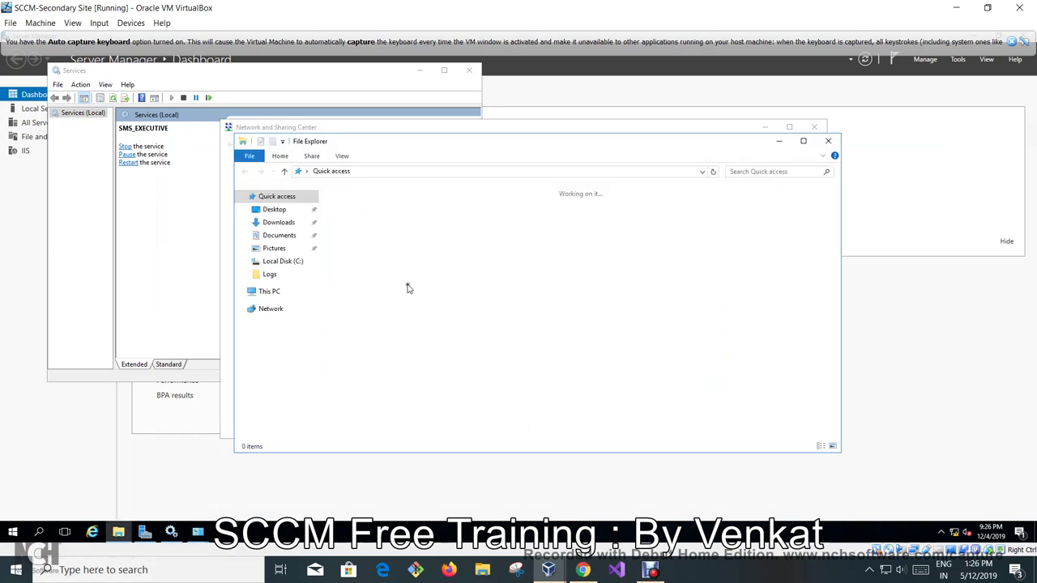
double_click(356, 303)
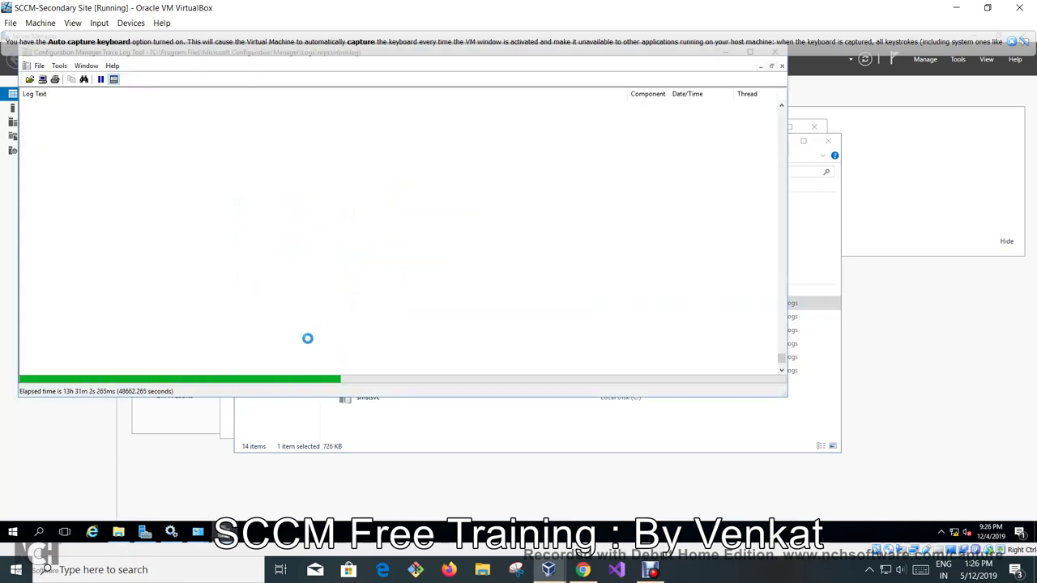
click(341, 239)
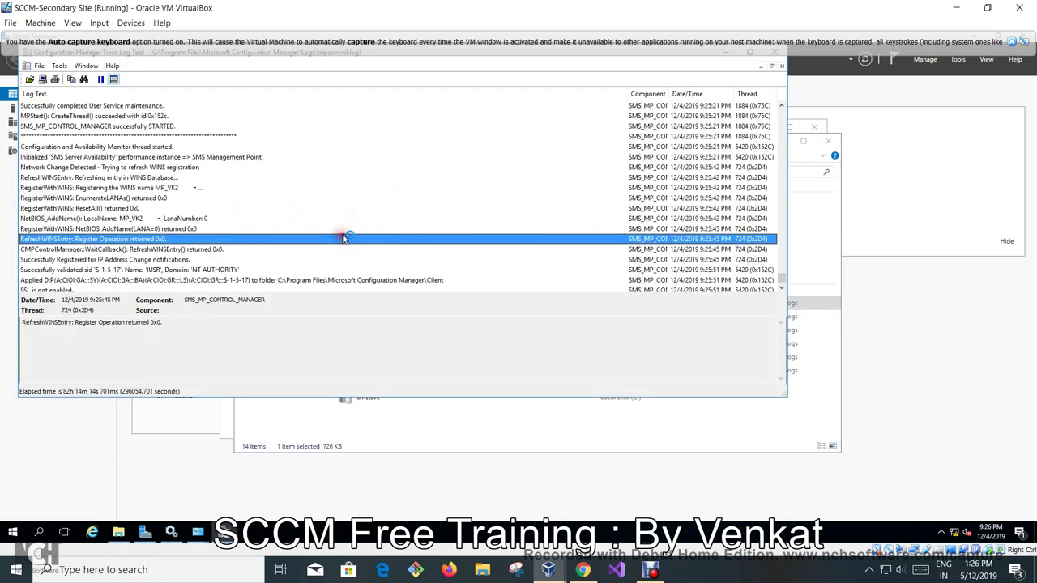
scroll(357, 243, down, 3)
click(256, 222)
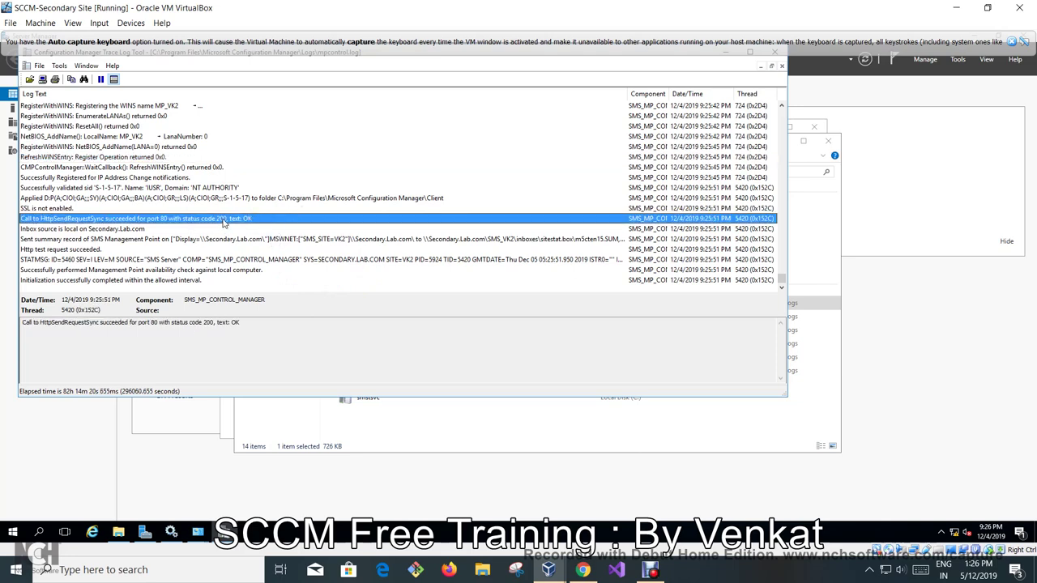
scroll(338, 247, up, 10)
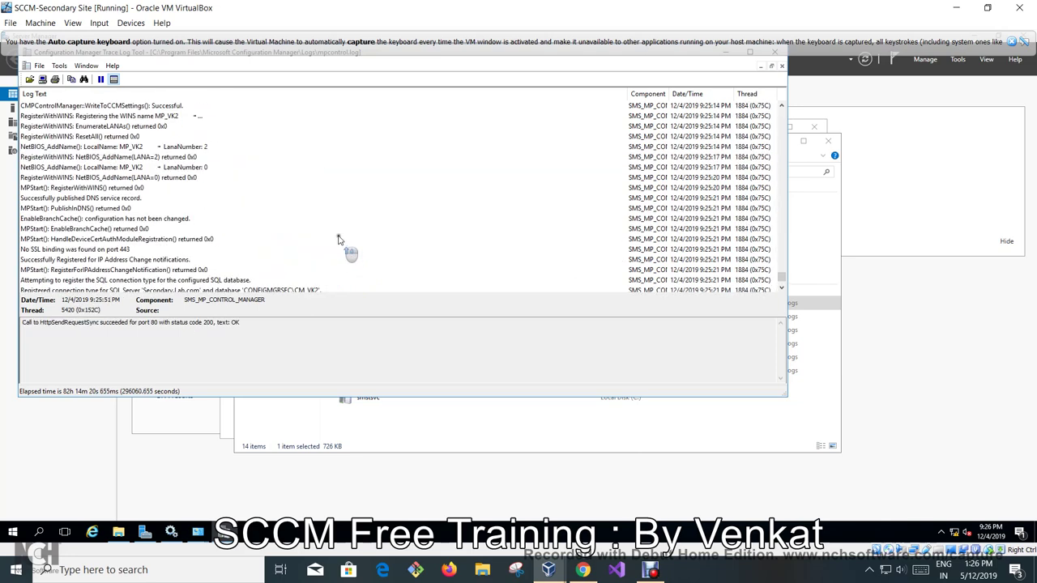
scroll(340, 240, up, 3)
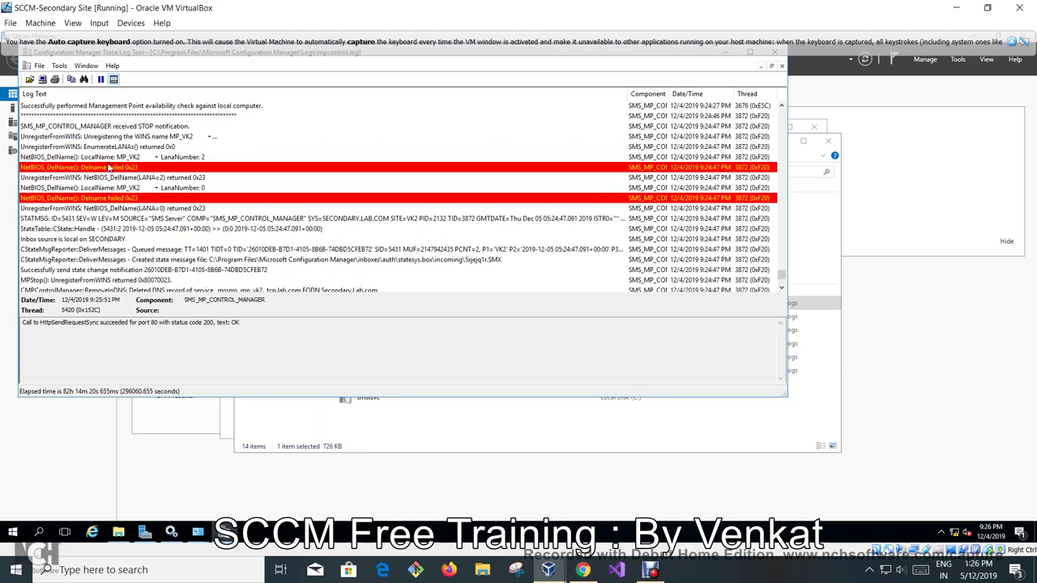
scroll(209, 209, up, 10)
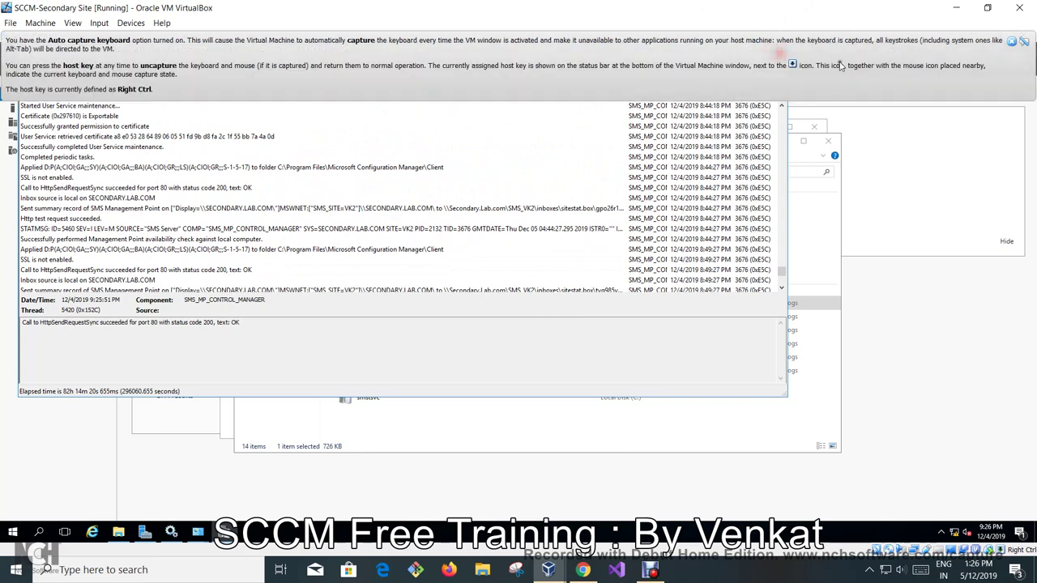
click(1011, 44)
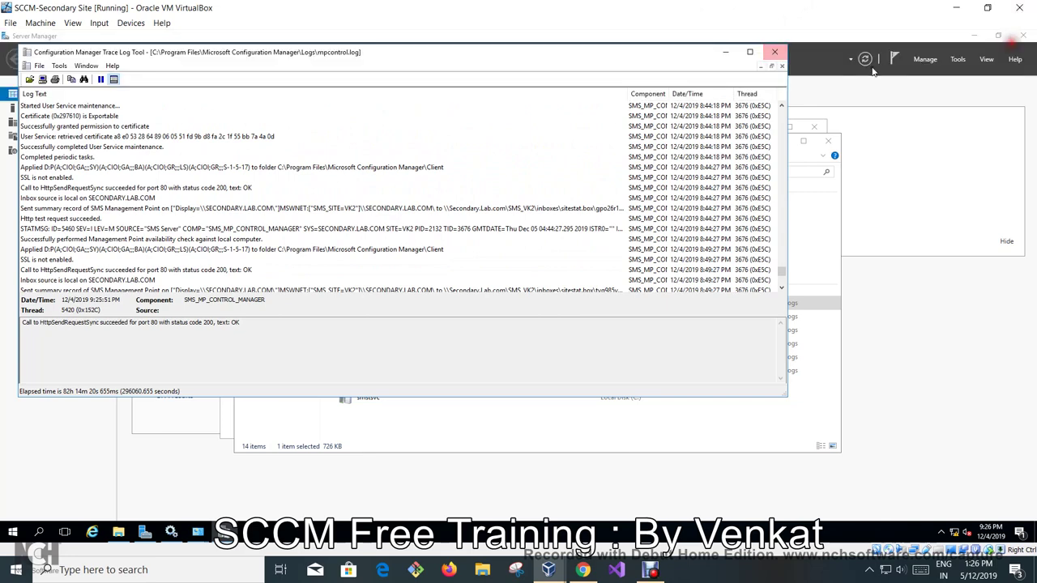
click(776, 51)
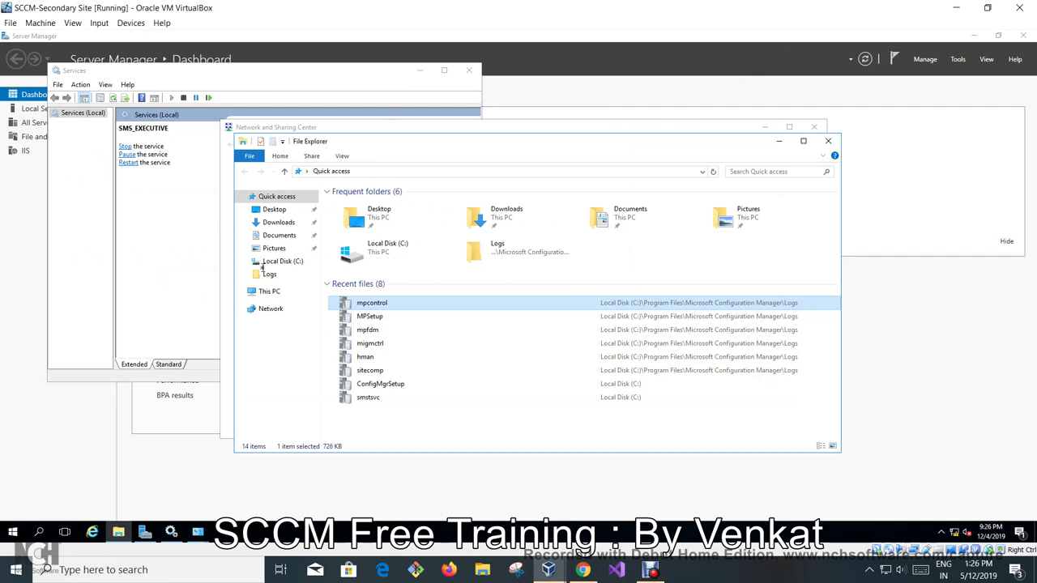
Back on the primary VM, reset VK2's queued replication messages in the analyzer, then bring VirtualBox Manager forward.
mouse_move(548, 569)
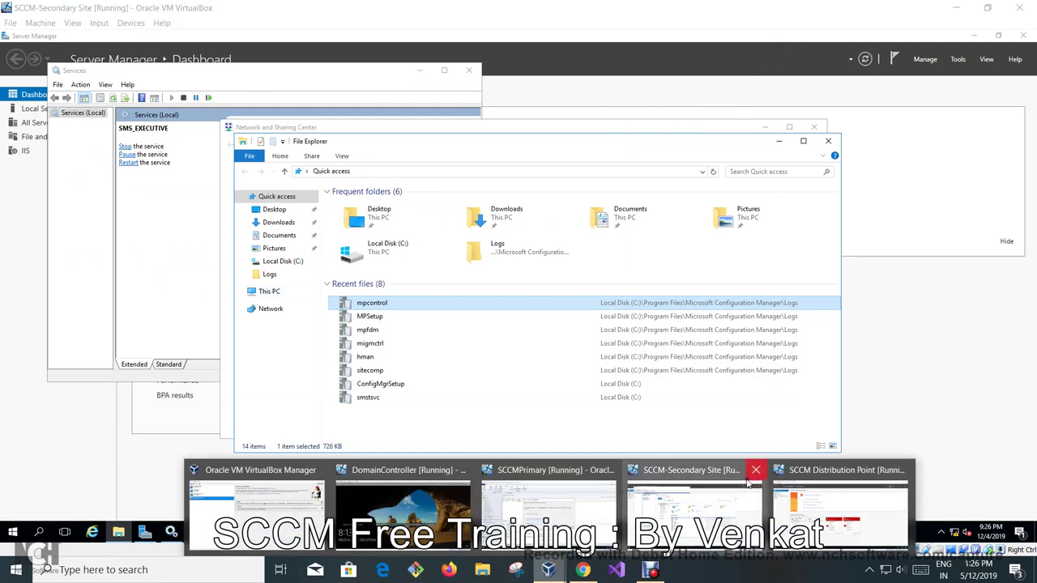
click(542, 512)
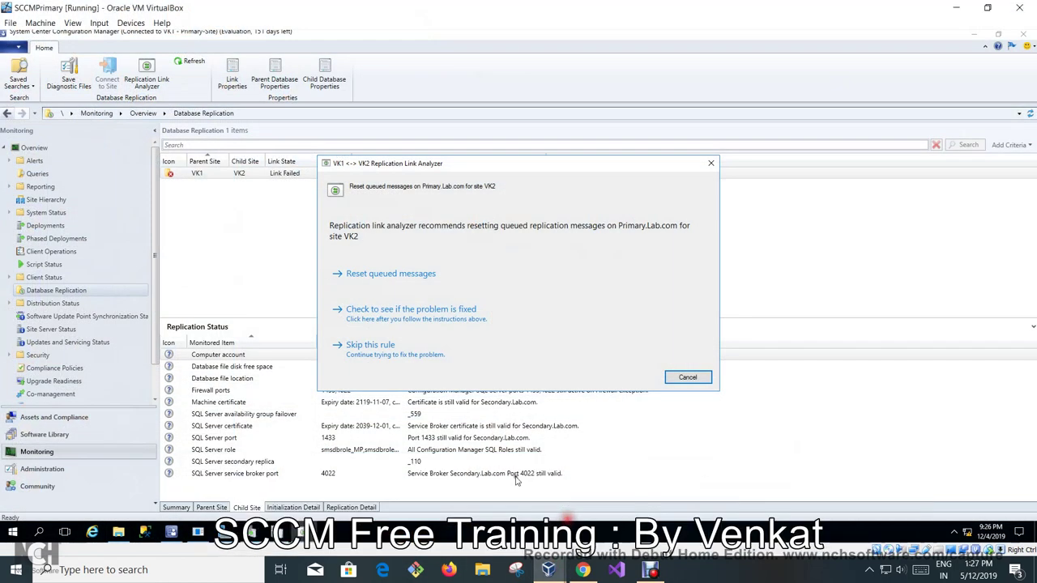
click(396, 274)
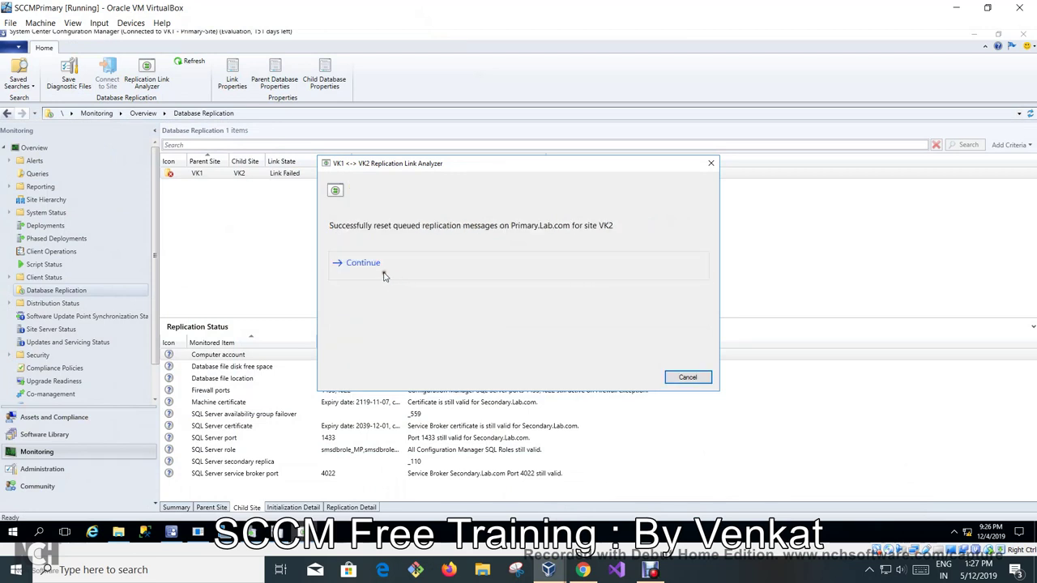
click(390, 275)
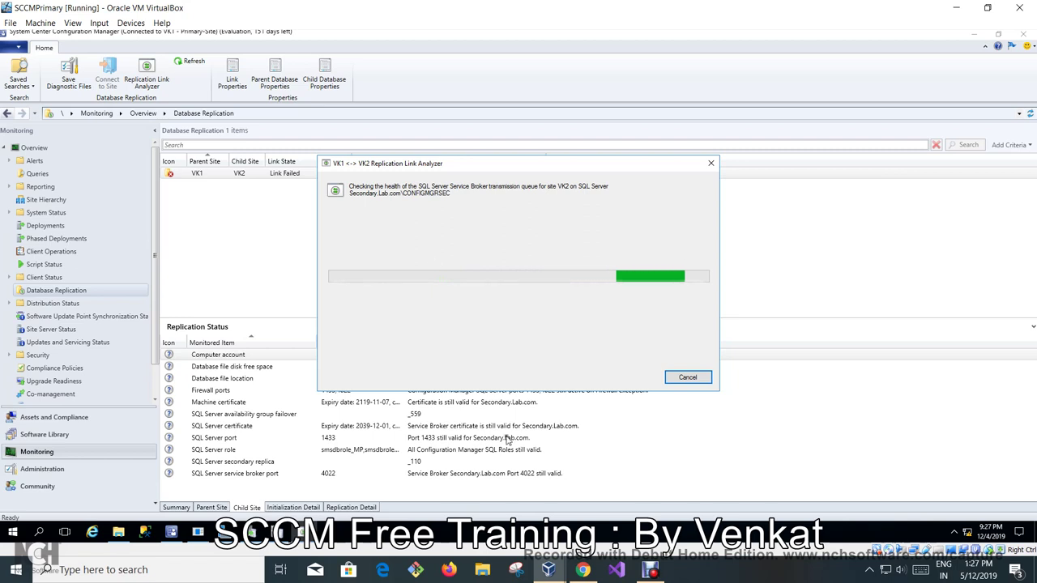
mouse_move(545, 571)
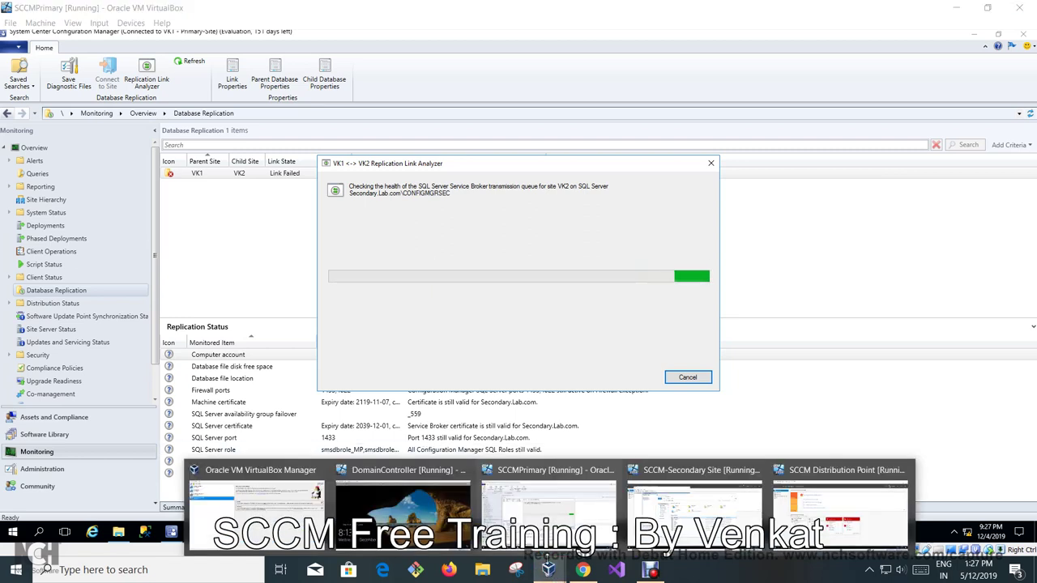
click(259, 503)
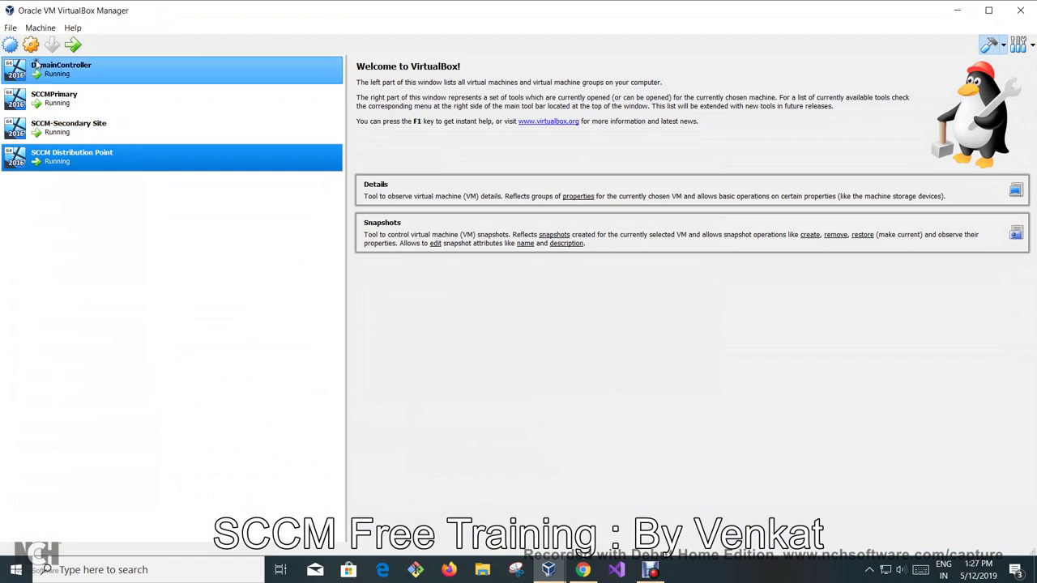
Bring up the SCCM Distribution Point VM, send Ctrl-Alt-Del, and enter the account password.
ctrl+click(49, 138)
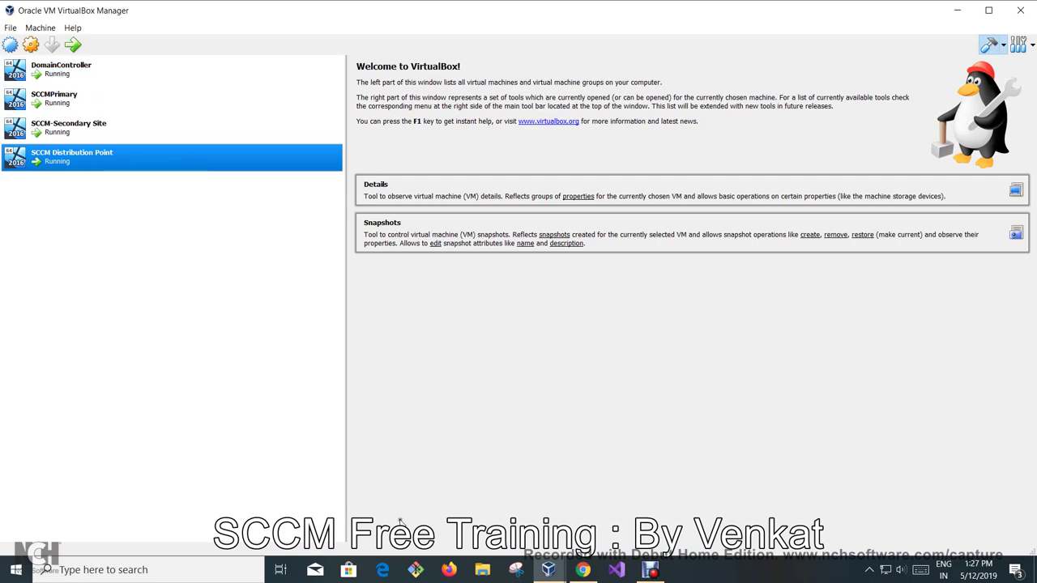
click(548, 570)
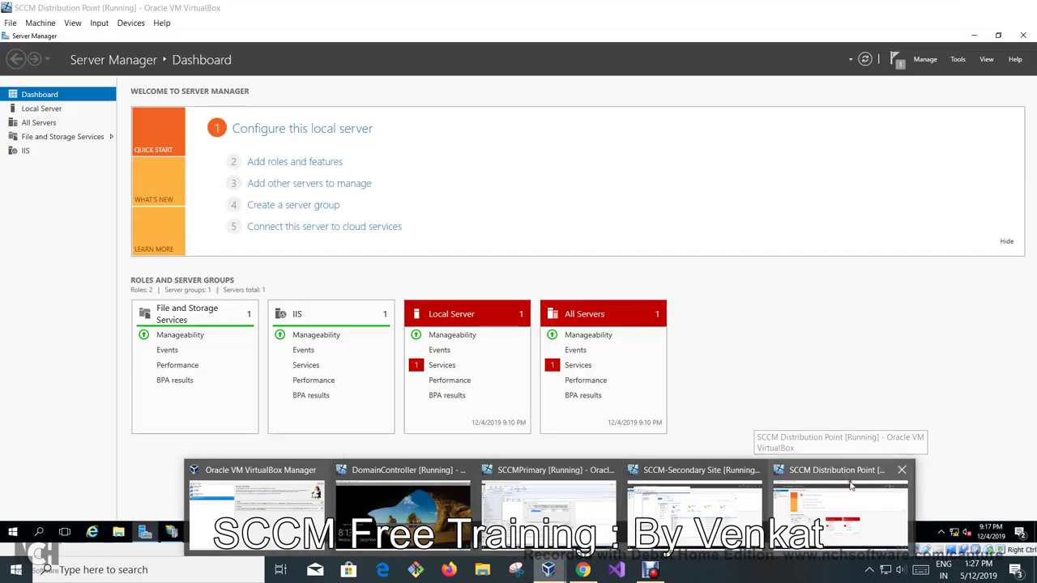
click(847, 486)
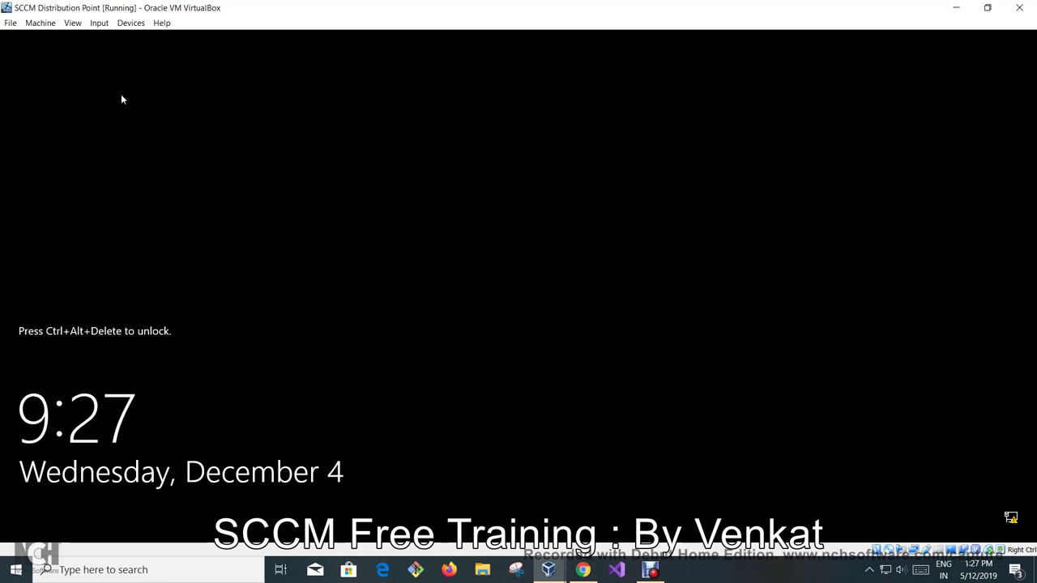
click(99, 23)
mouse_move(129, 37)
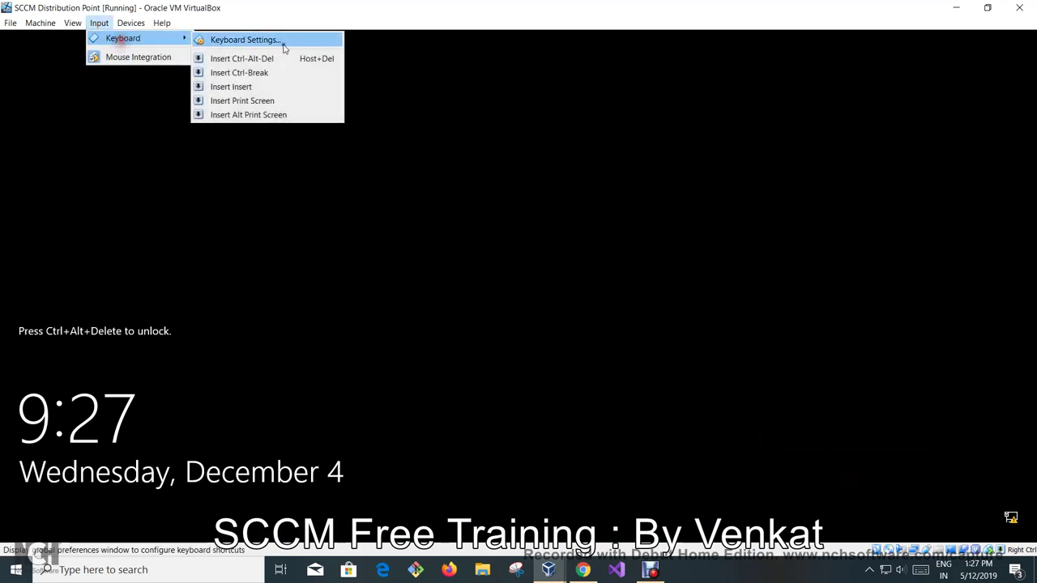
click(278, 59)
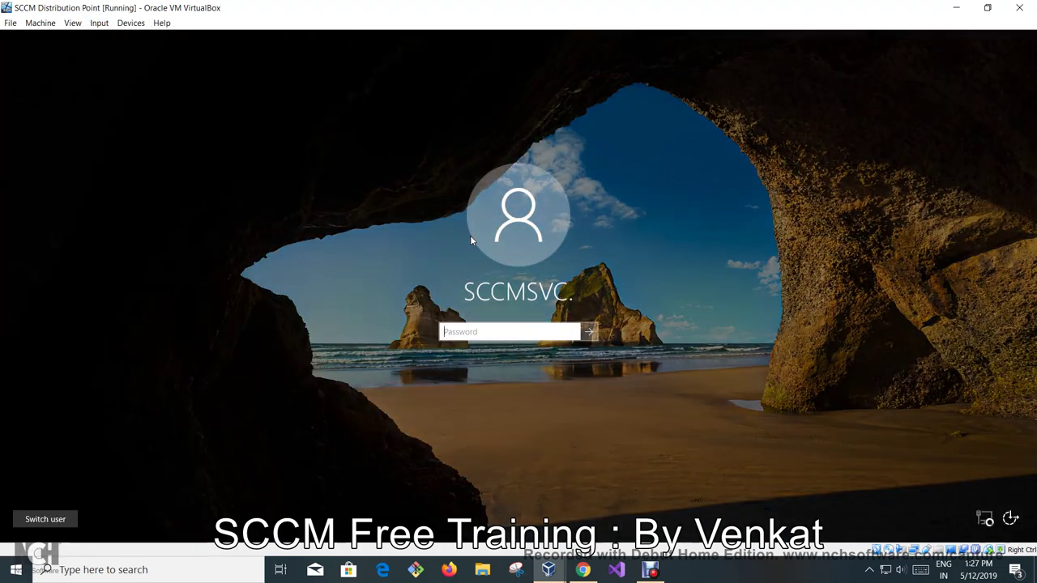
text(P@ssw0rd)
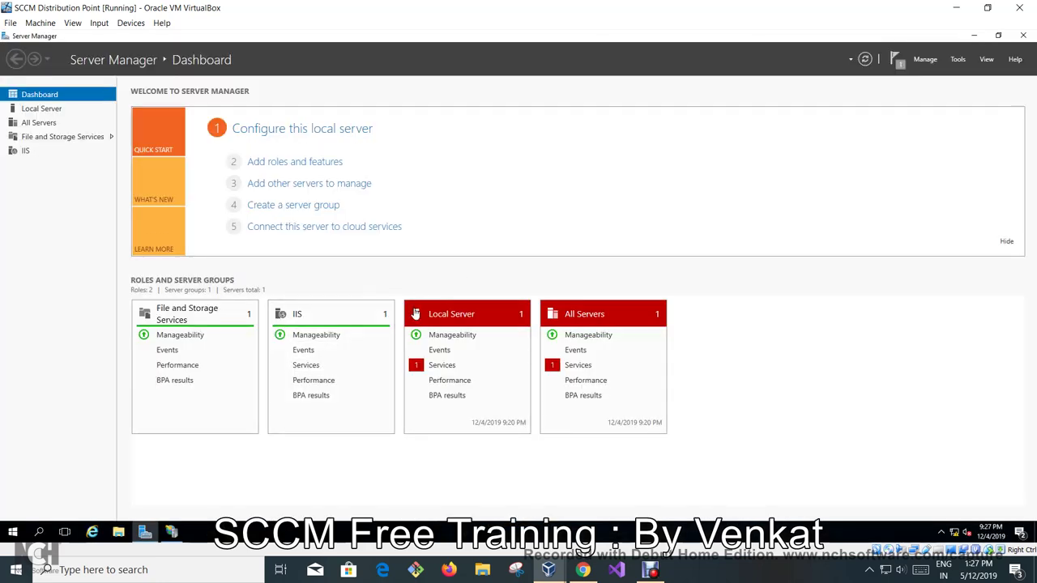
Launch IIS Manager and enable Windows Authentication on the Default Web Site.
click(961, 58)
click(959, 143)
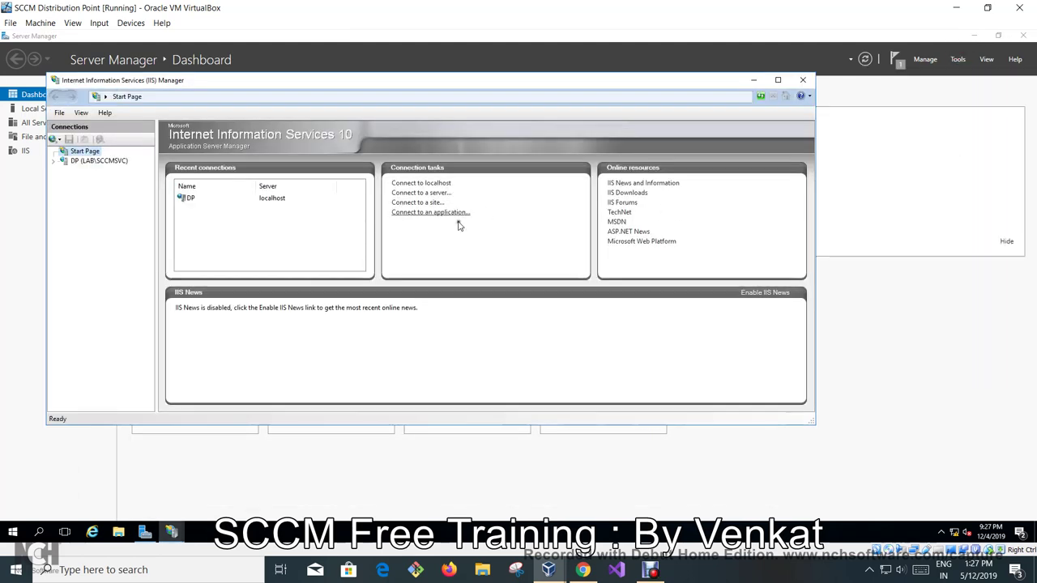
click(52, 161)
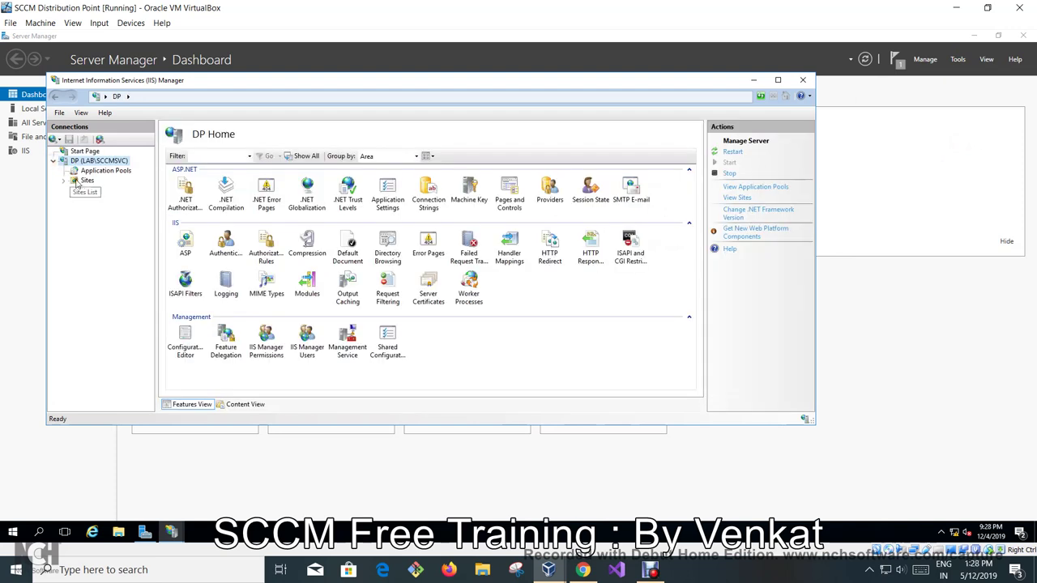
click(64, 179)
click(112, 190)
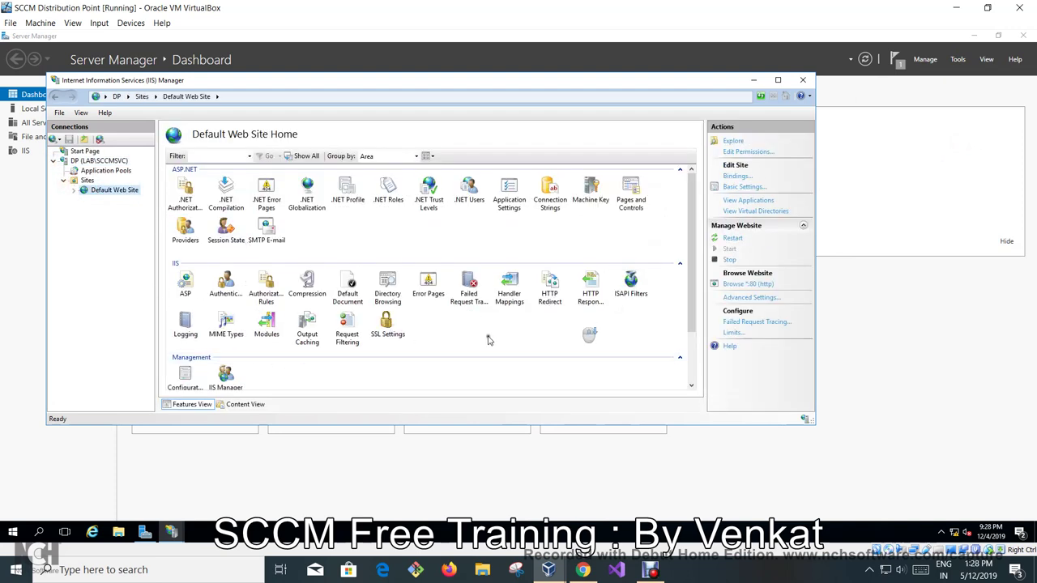
scroll(207, 341, down, 2)
double_click(225, 215)
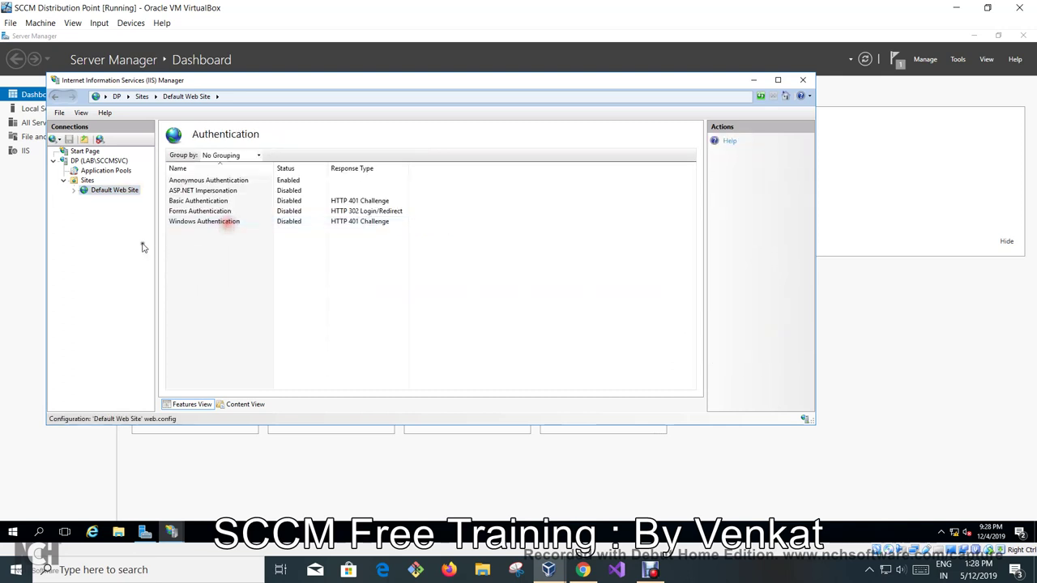
right_click(189, 224)
click(207, 231)
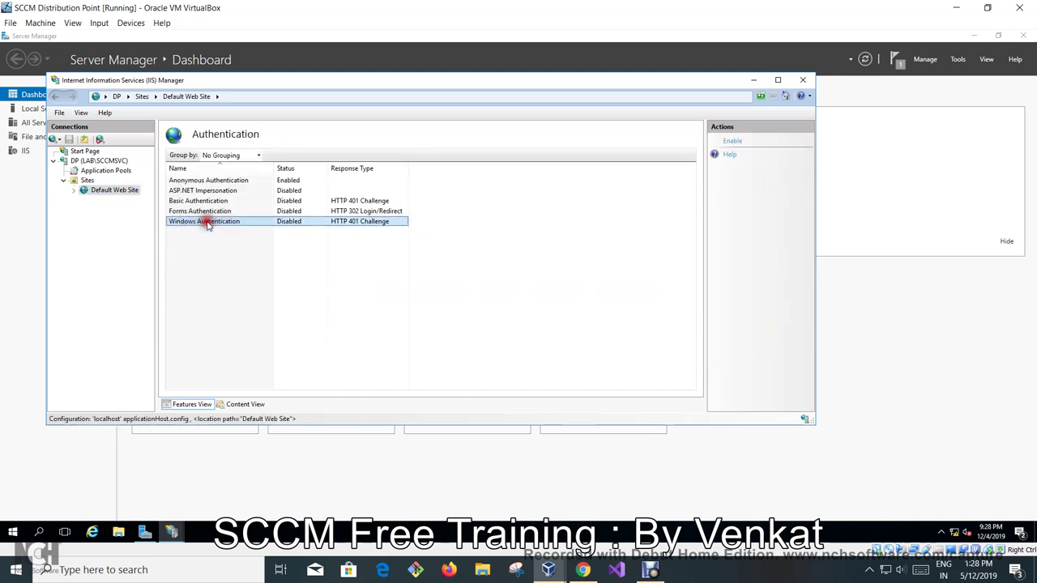
Allow clients to upload files in the site's BITS Uploads, apply, and close IIS Manager.
click(115, 191)
scroll(495, 348, down, 3)
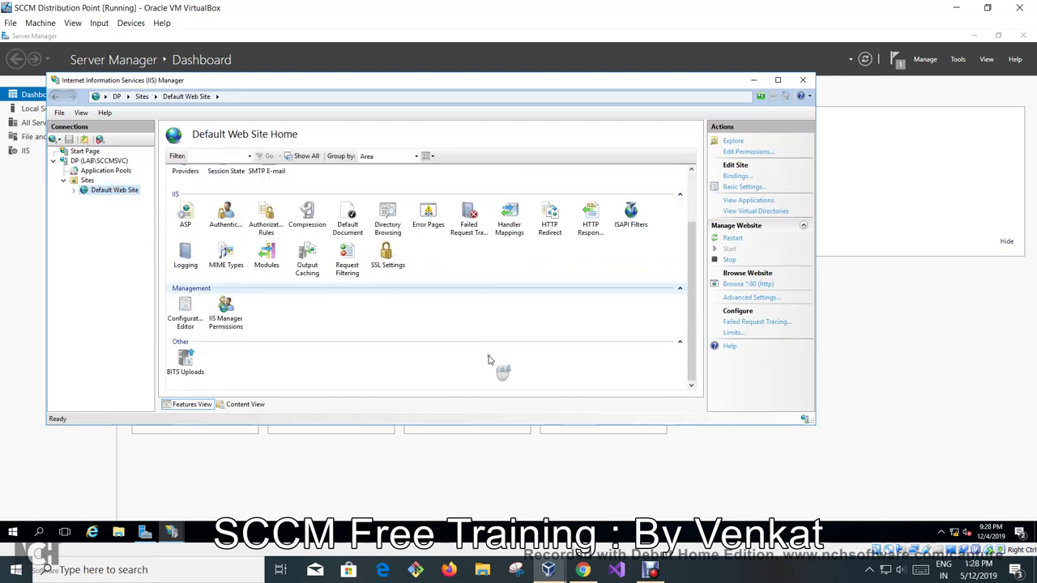
double_click(186, 360)
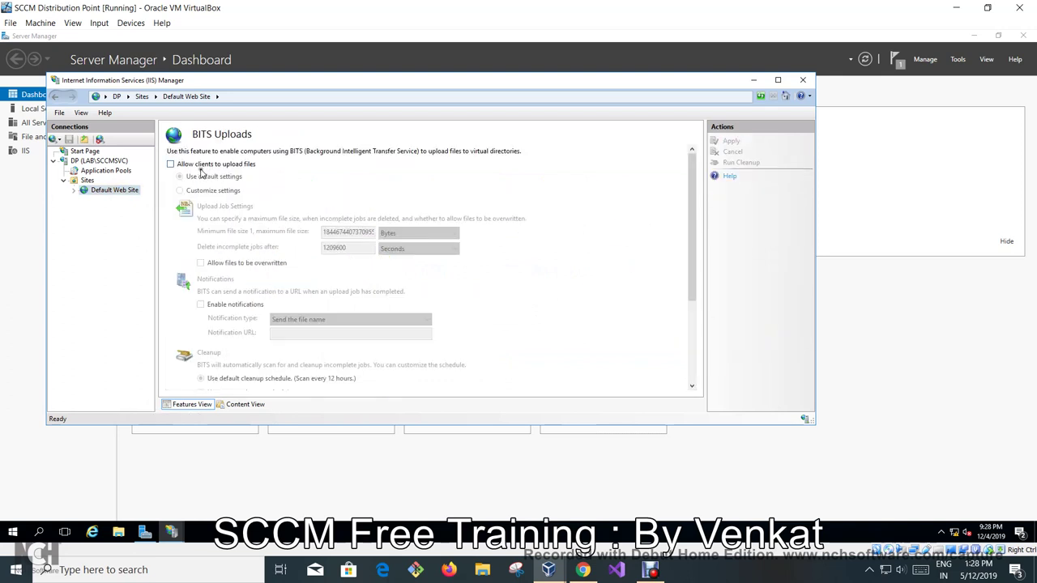
click(199, 165)
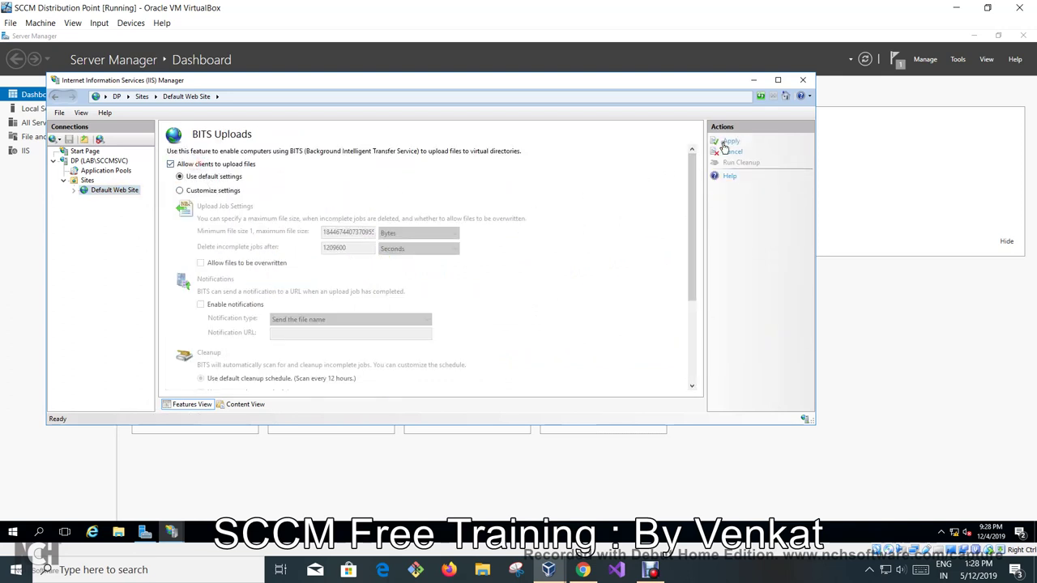
click(727, 143)
click(114, 189)
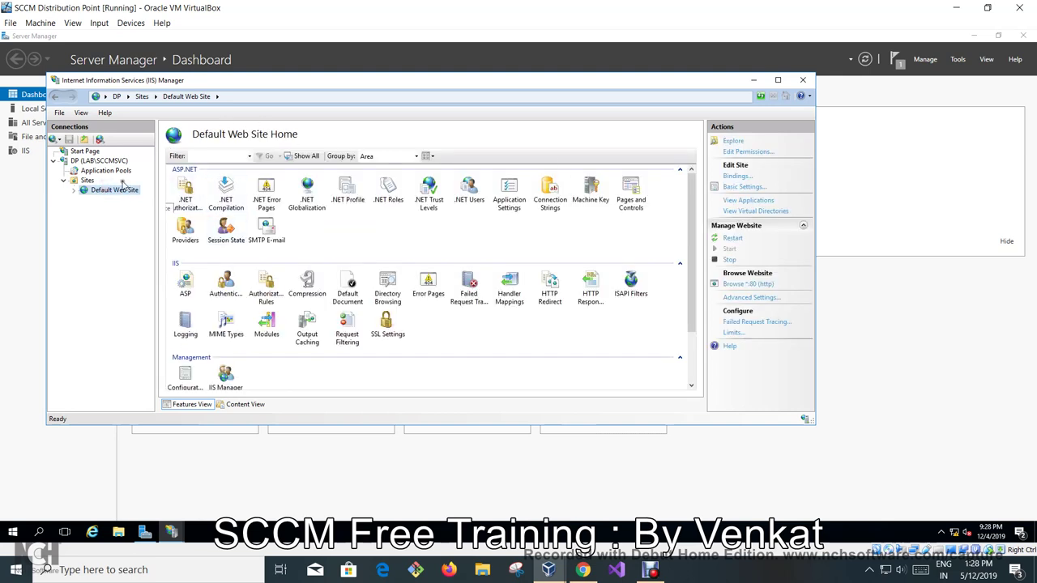
click(802, 80)
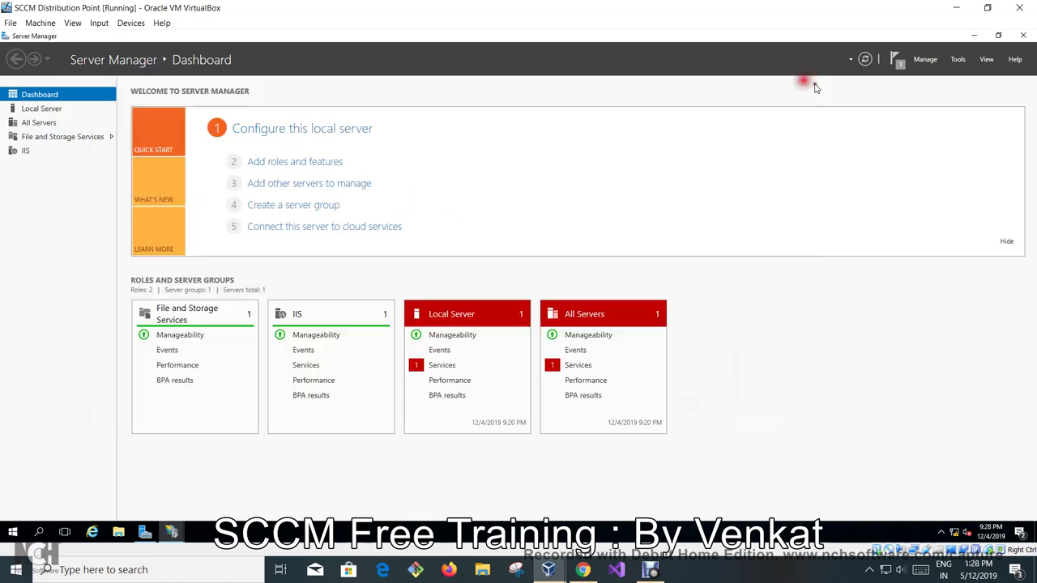
In Computer Management, confirm the local Administrators group includes LAB\SECONDARY and Domain Admins.
click(957, 60)
click(942, 86)
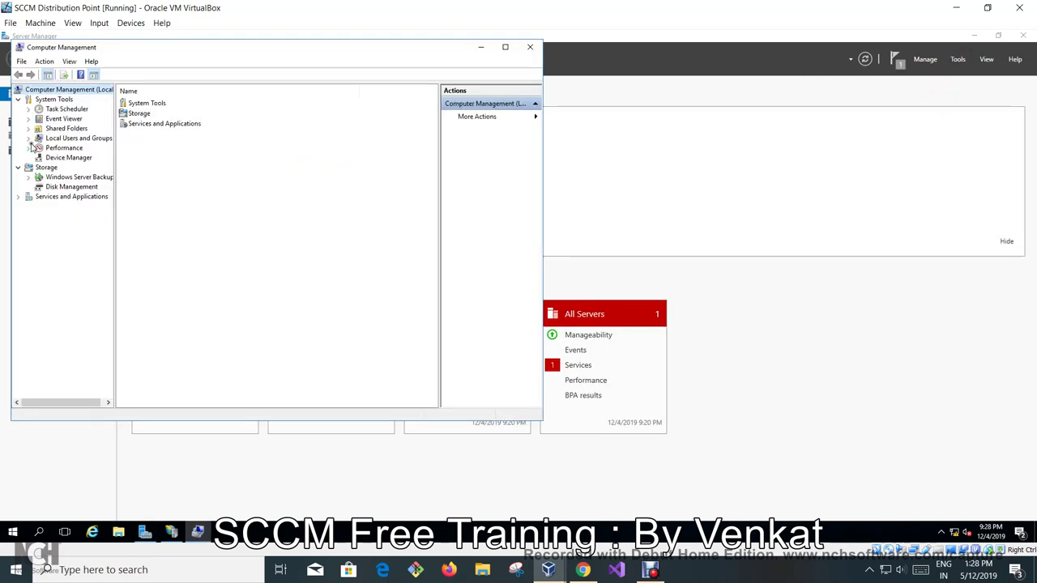
click(29, 138)
click(66, 158)
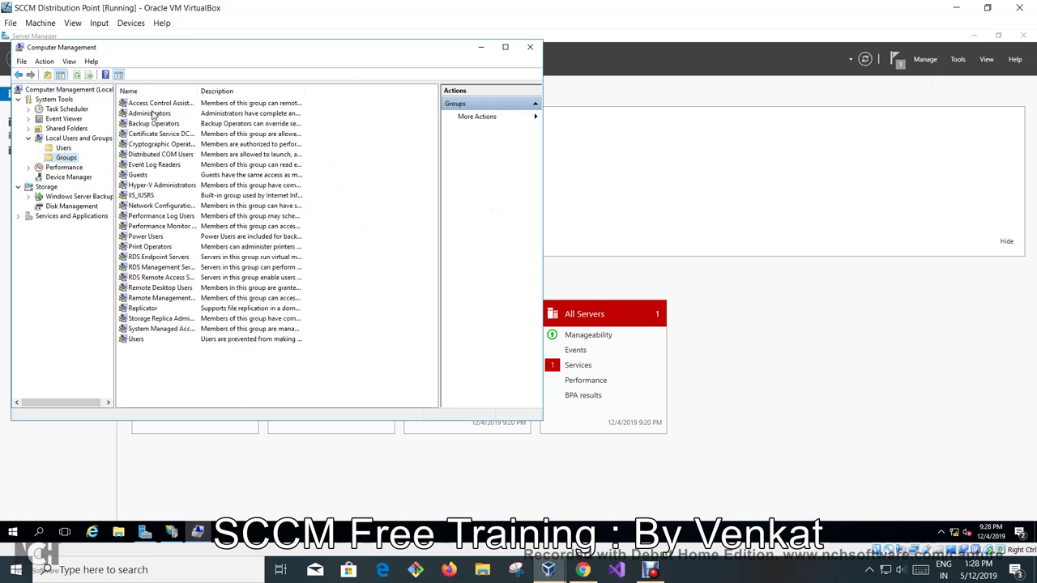
double_click(153, 114)
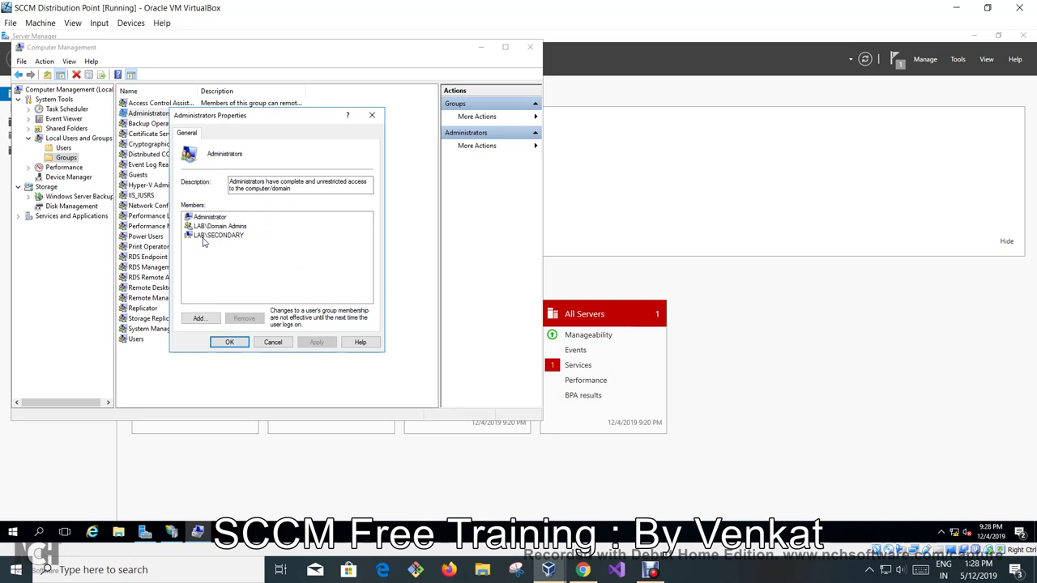
click(237, 342)
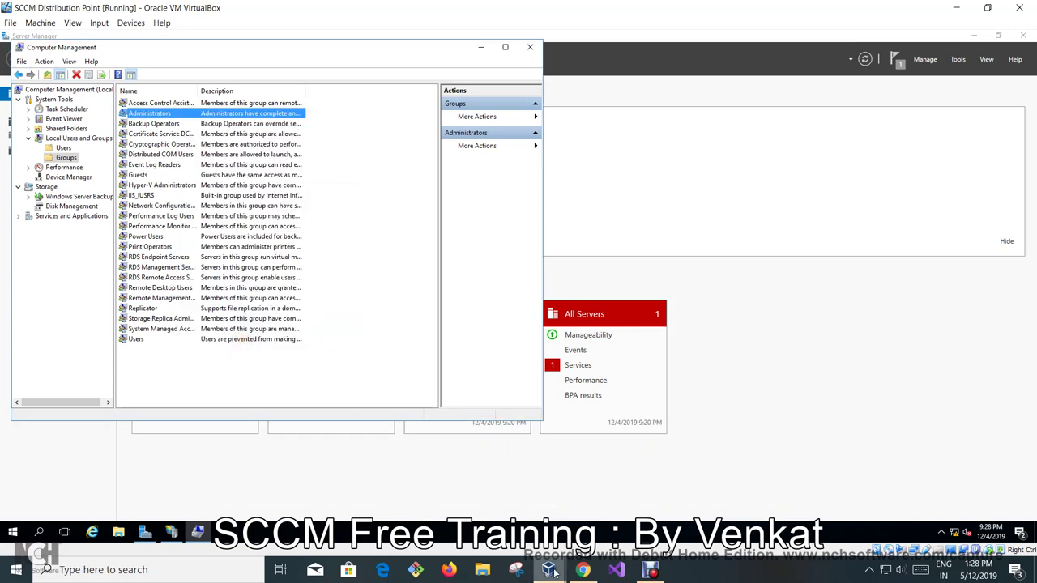
On the primary site VM, dismiss the Replication Link Analyzer findings and cancel the analysis.
mouse_move(553, 568)
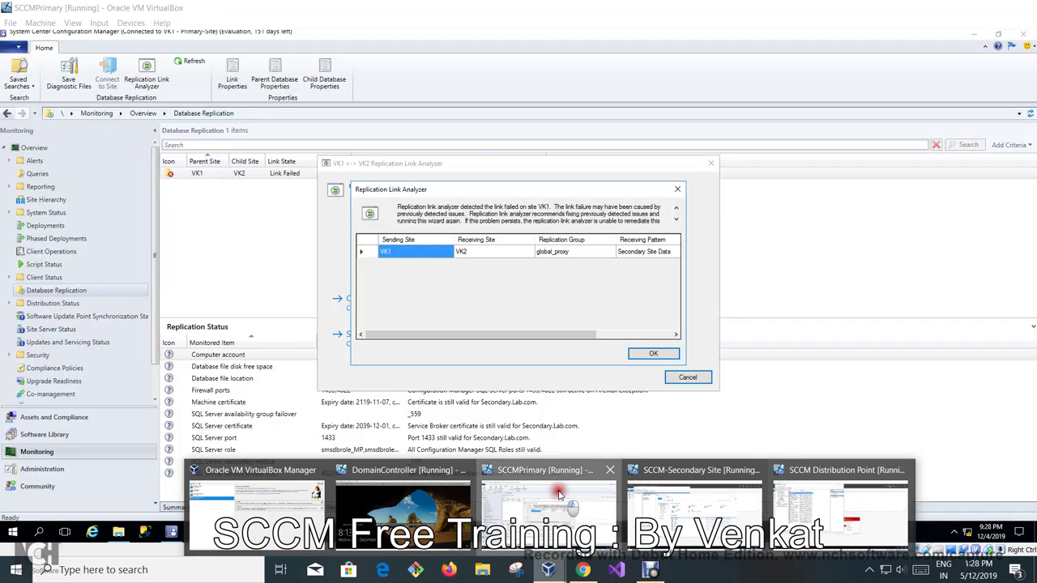
click(559, 494)
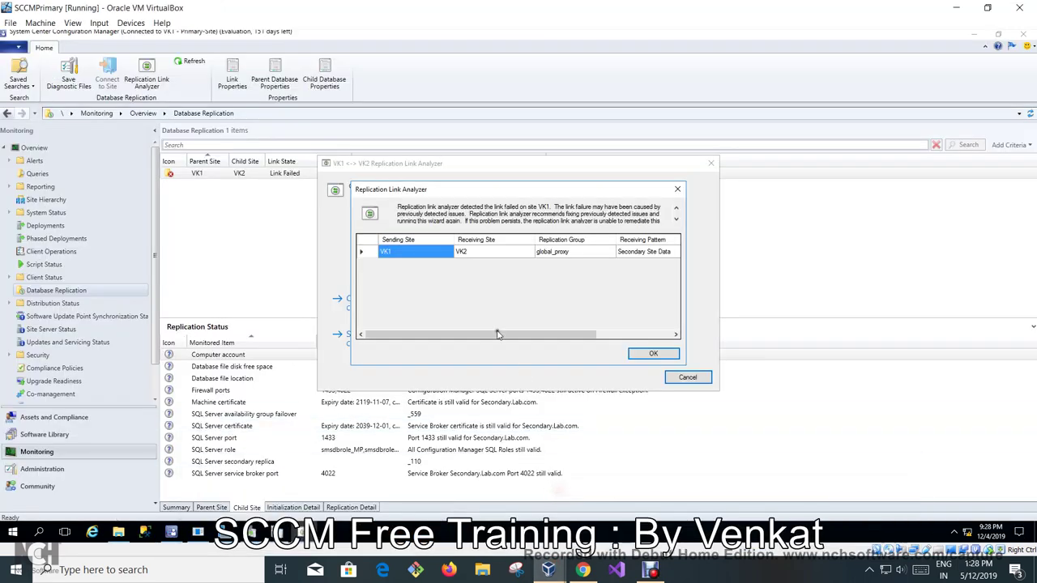
click(674, 250)
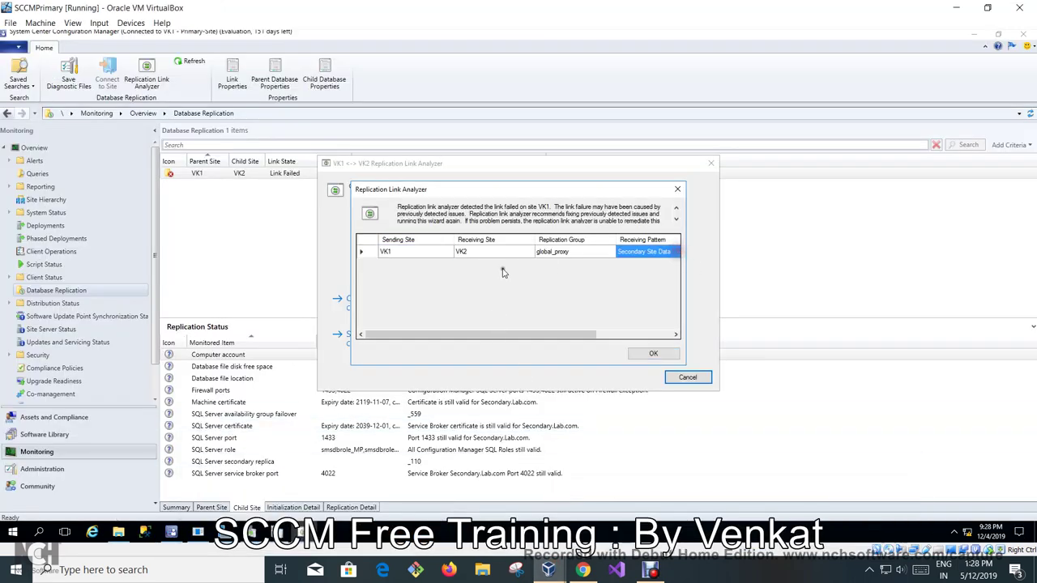
click(673, 361)
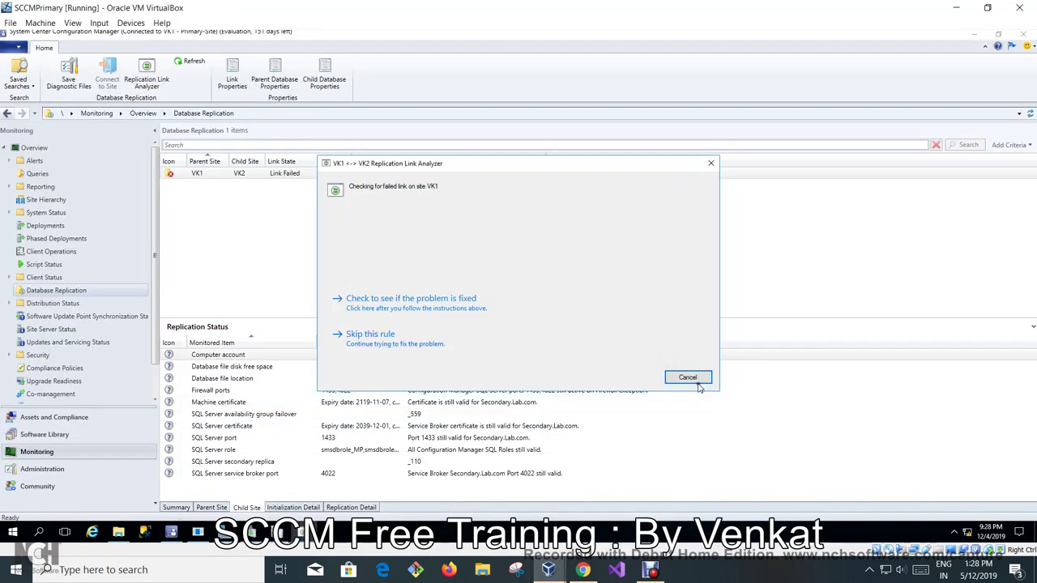
click(694, 378)
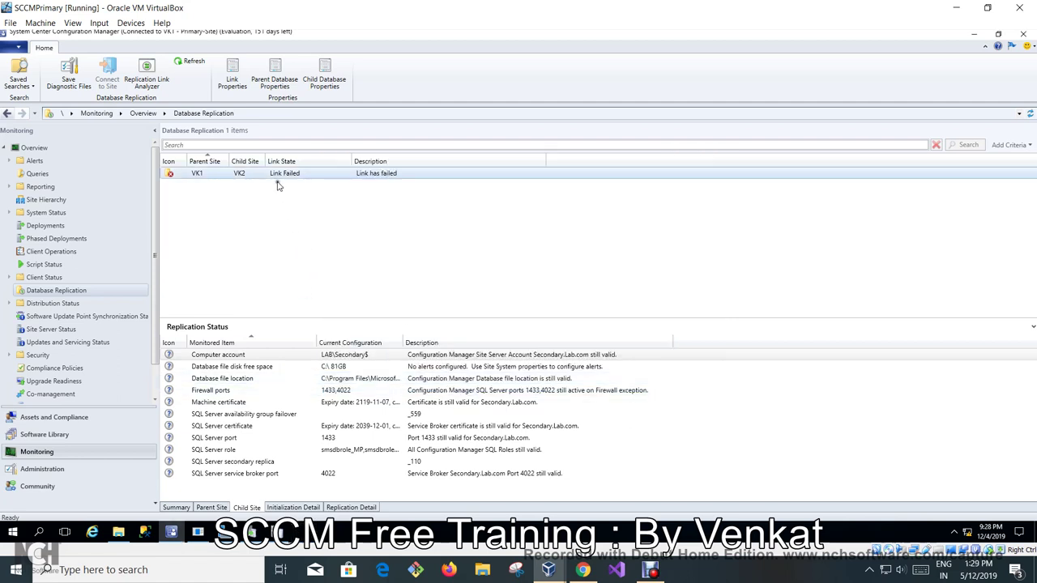
Refresh the VK1–VK2 replication link and view its Replication Detail groups.
click(275, 175)
right_click(275, 175)
click(294, 218)
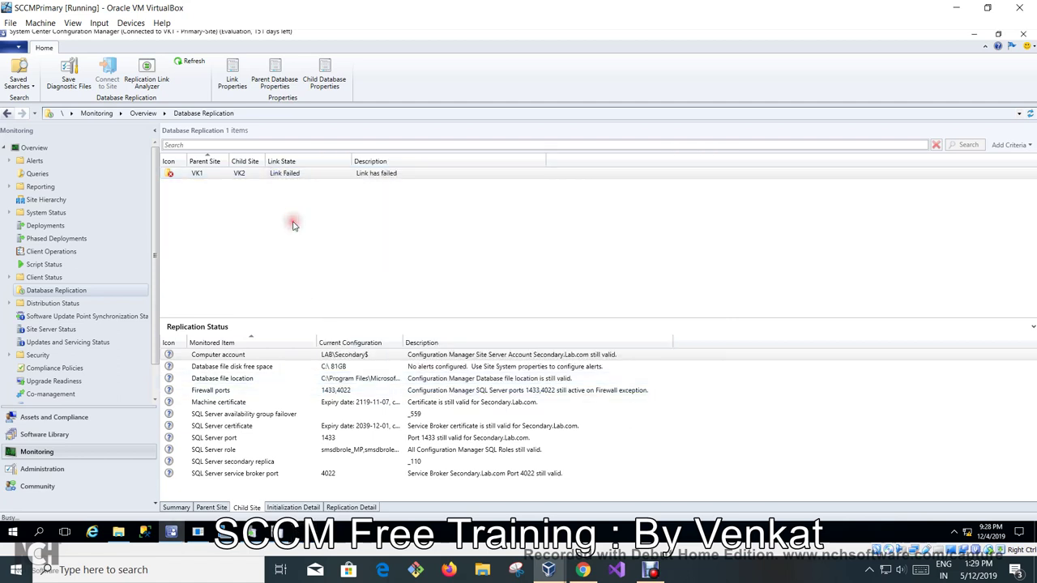
click(233, 415)
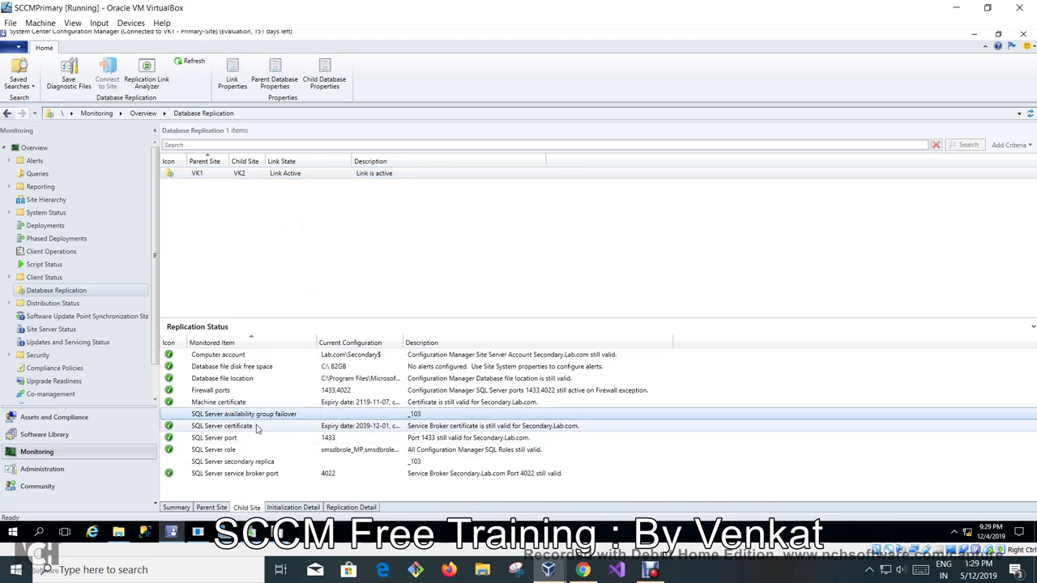
click(348, 508)
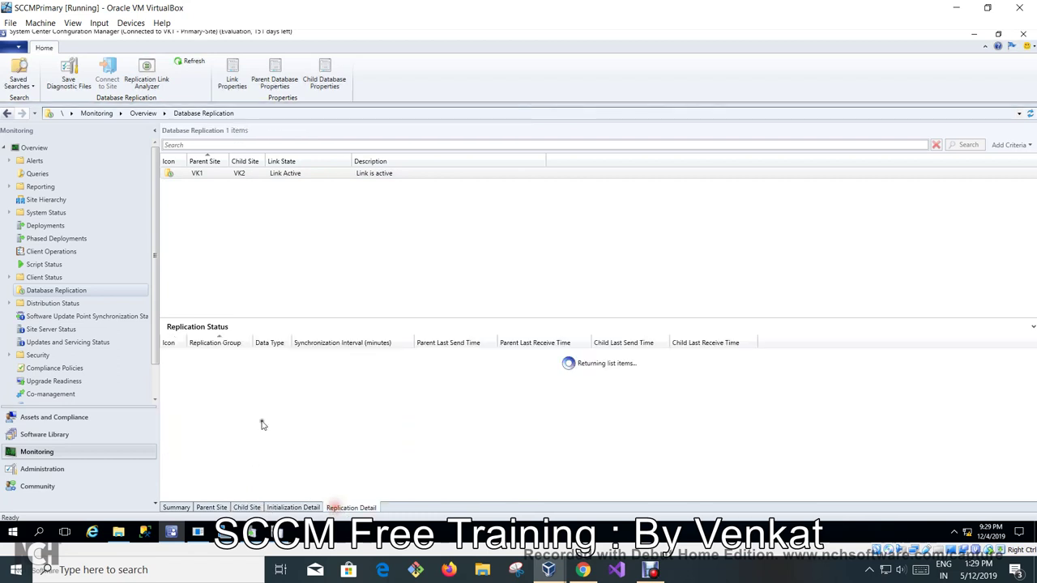
Check the replication Summary for both sites, then switch back to the Distribution Point VM.
click(175, 508)
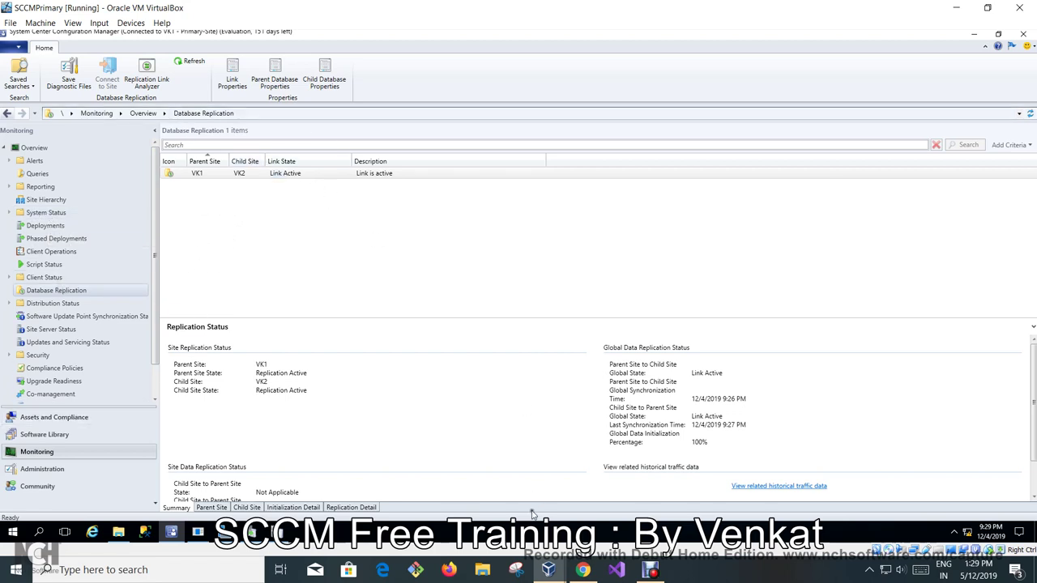
mouse_move(549, 569)
click(823, 493)
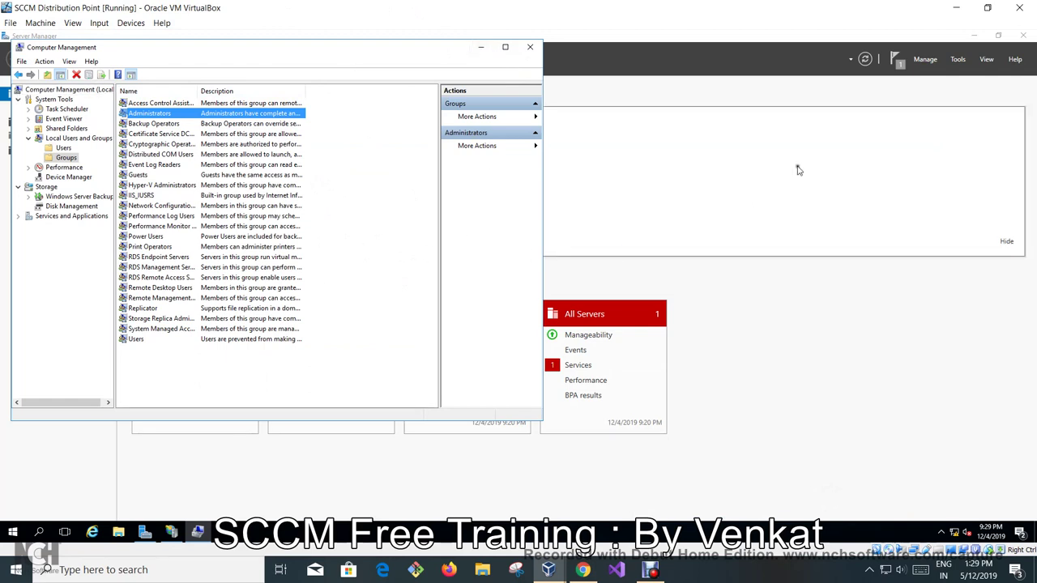
Launch Windows Firewall with Advanced Security from Server Manager's Tools menu.
click(957, 62)
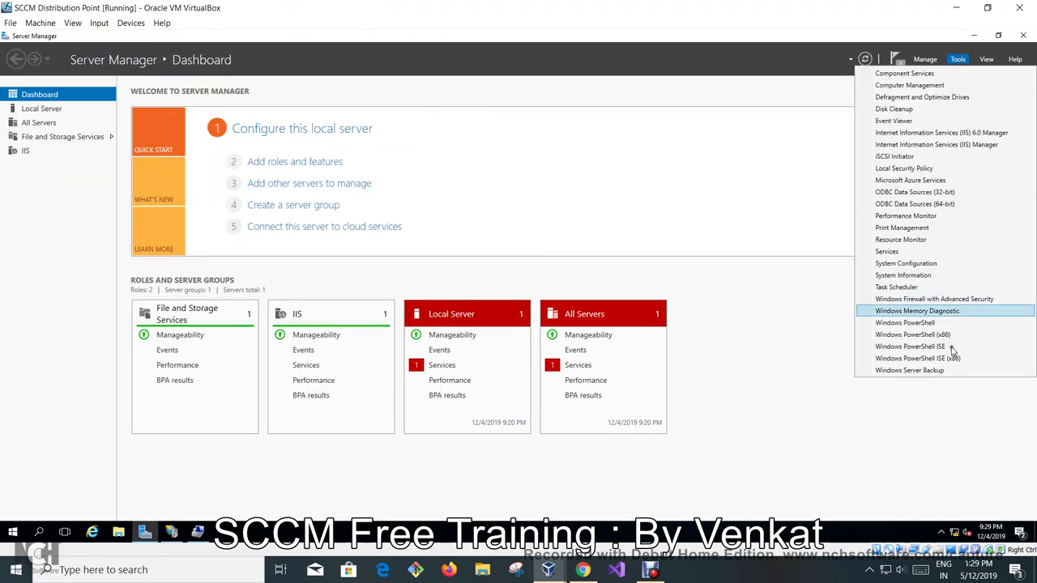
click(940, 299)
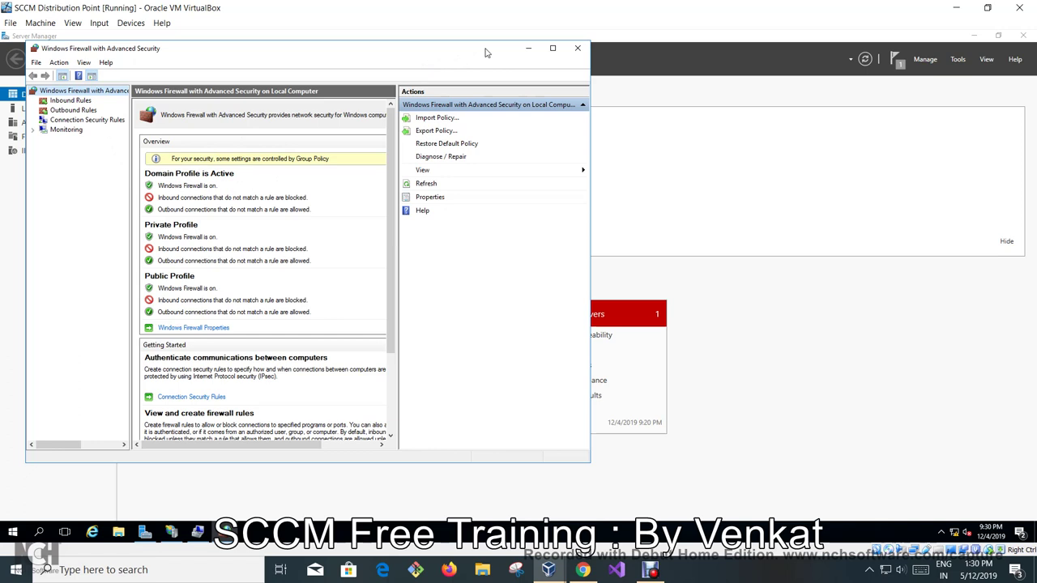
Show the Inbound Rules and scroll to view their Protocol and Local Port columns.
click(53, 100)
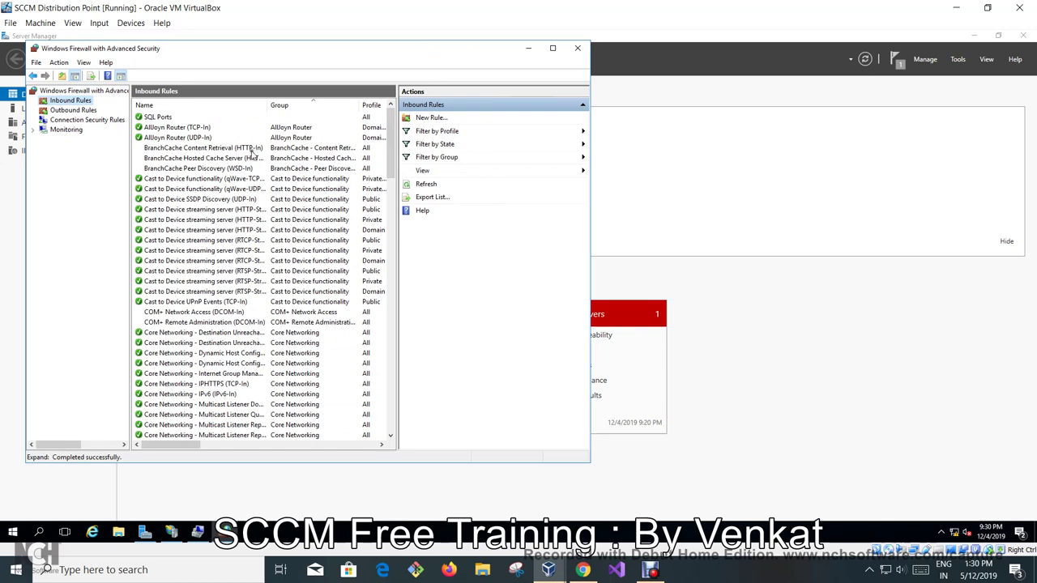
scroll(241, 292, down, 20)
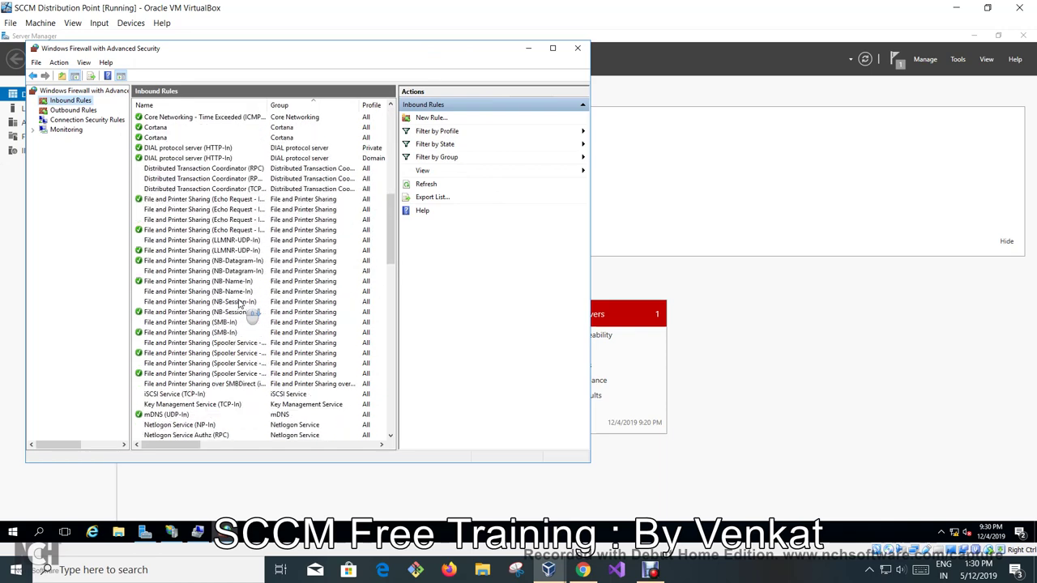
drag(168, 445, 270, 470)
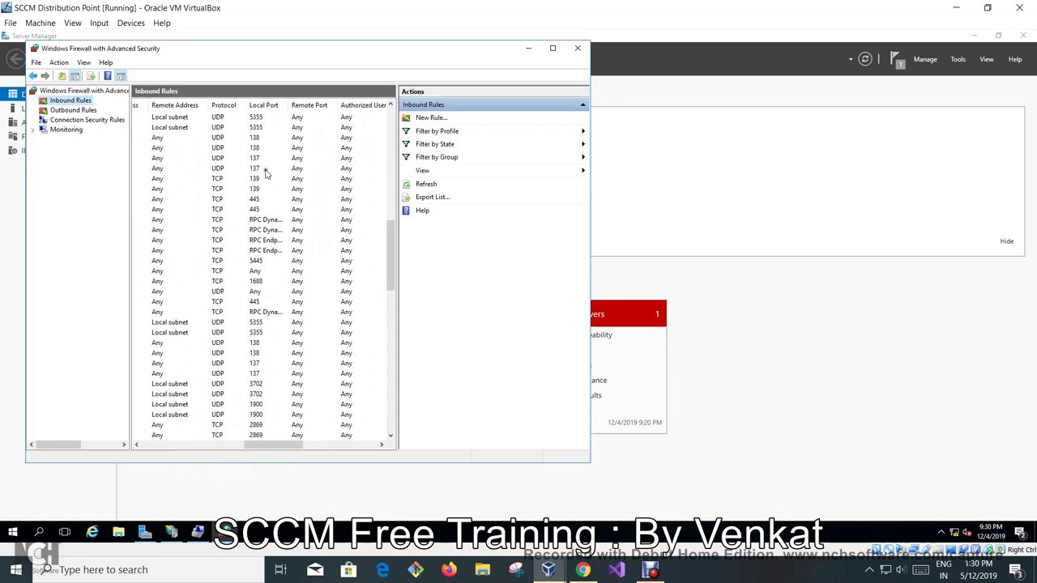
click(583, 570)
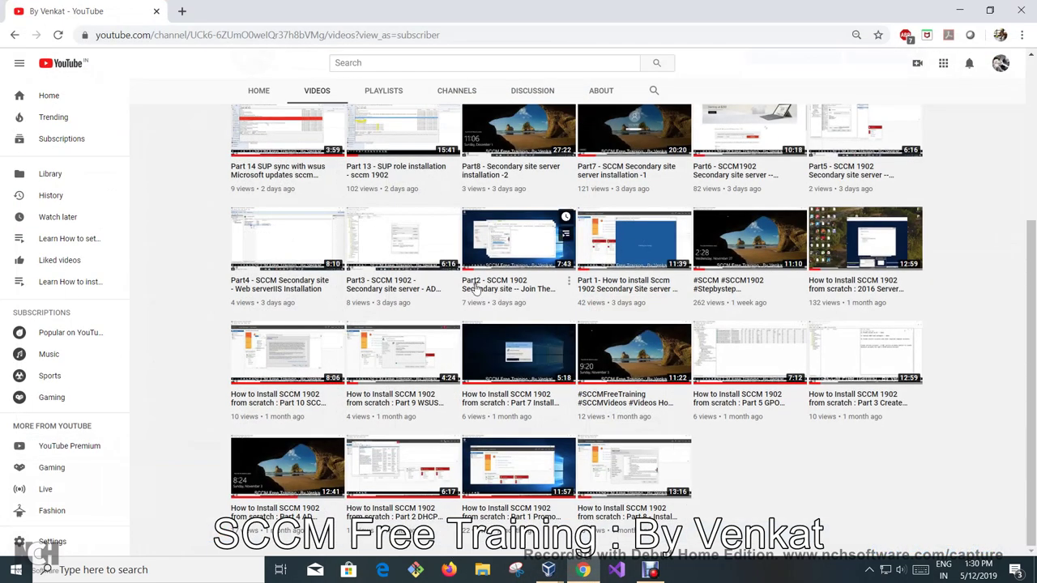
scroll(494, 308, up, 2)
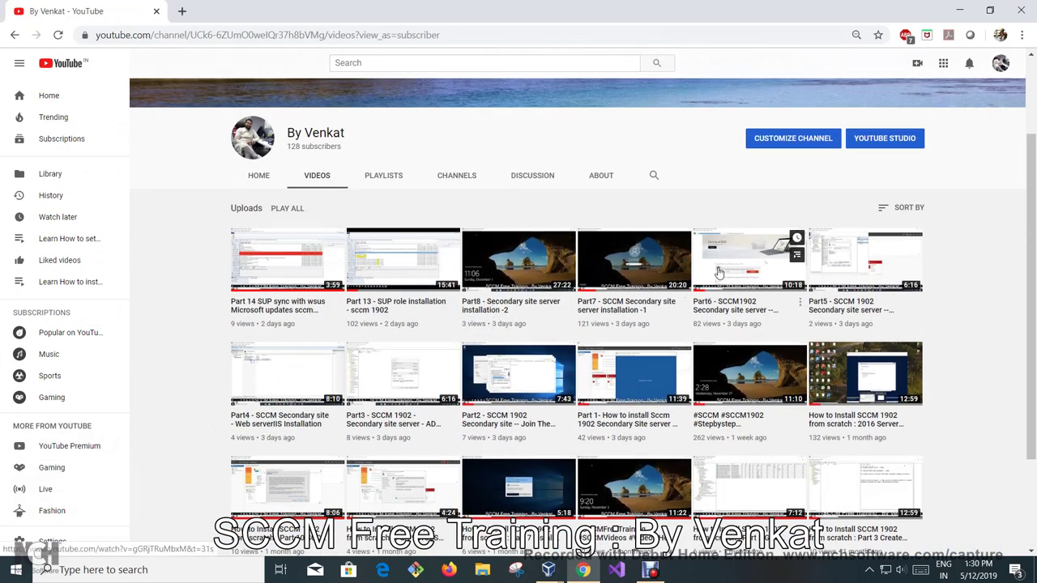
scroll(972, 339, down, 1)
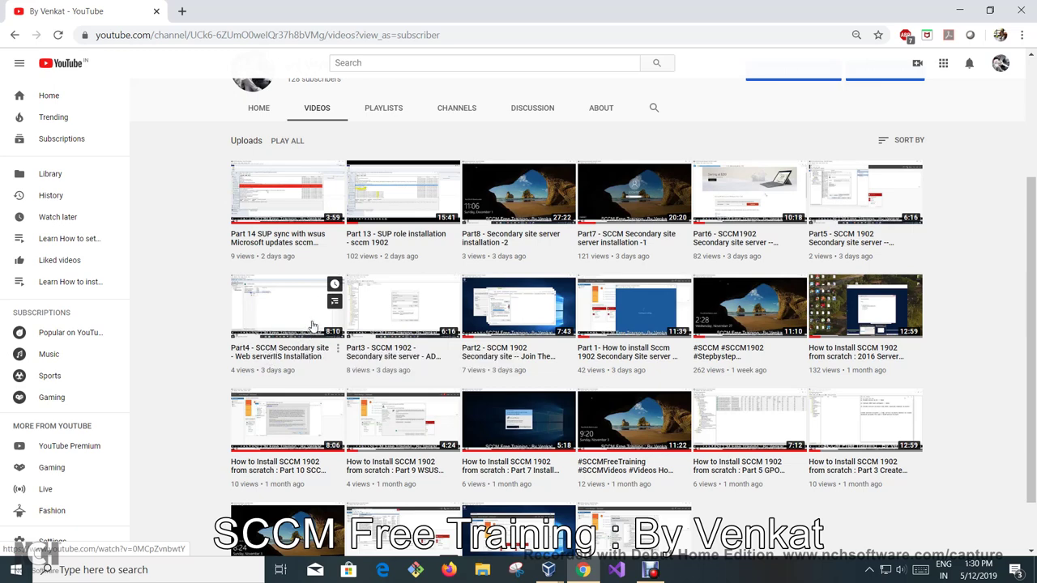
scroll(312, 326, down, 1)
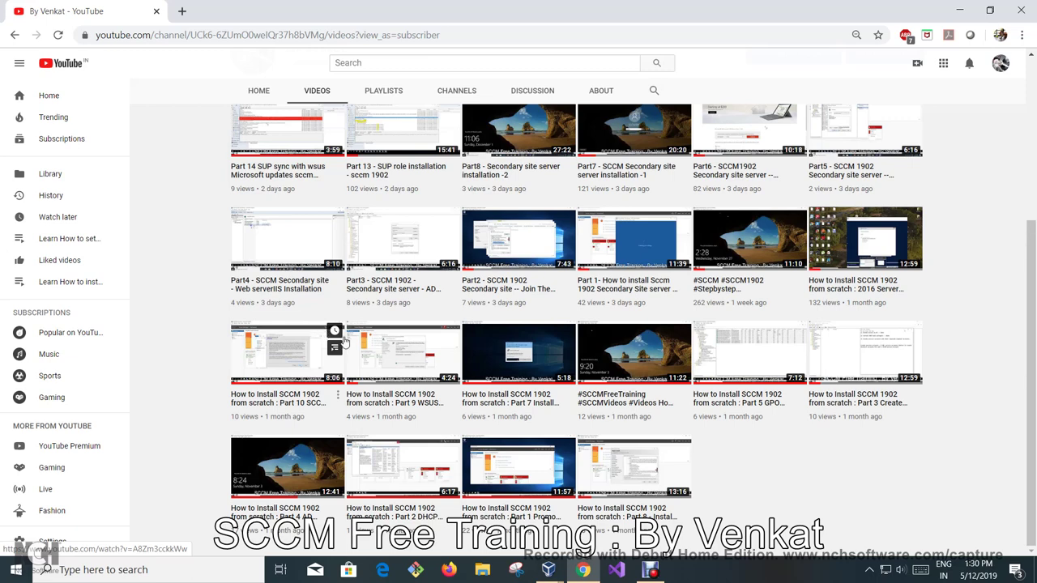
scroll(287, 254, up, 2)
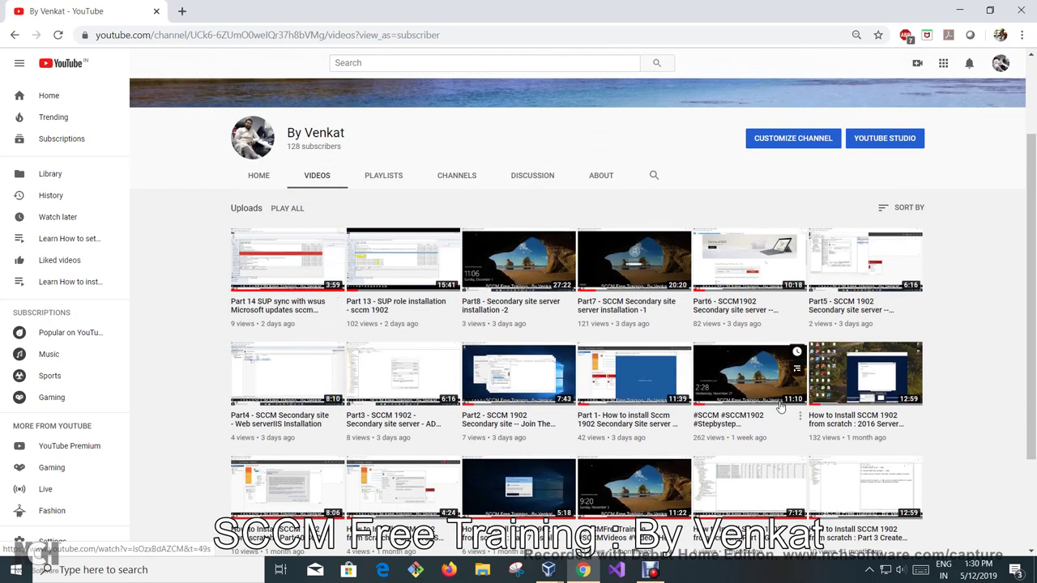
scroll(1004, 352, down, 2)
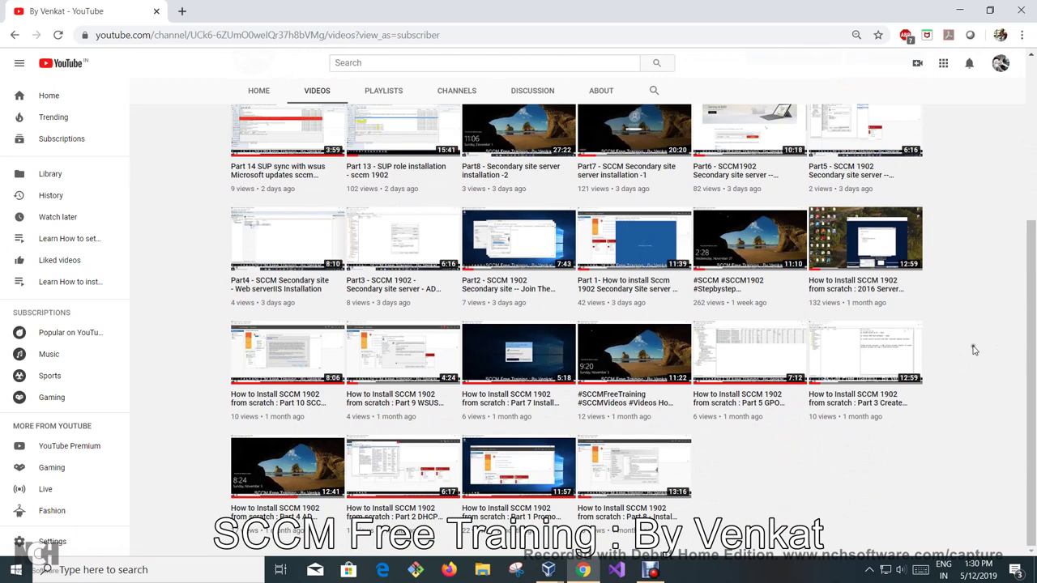
mouse_move(734, 403)
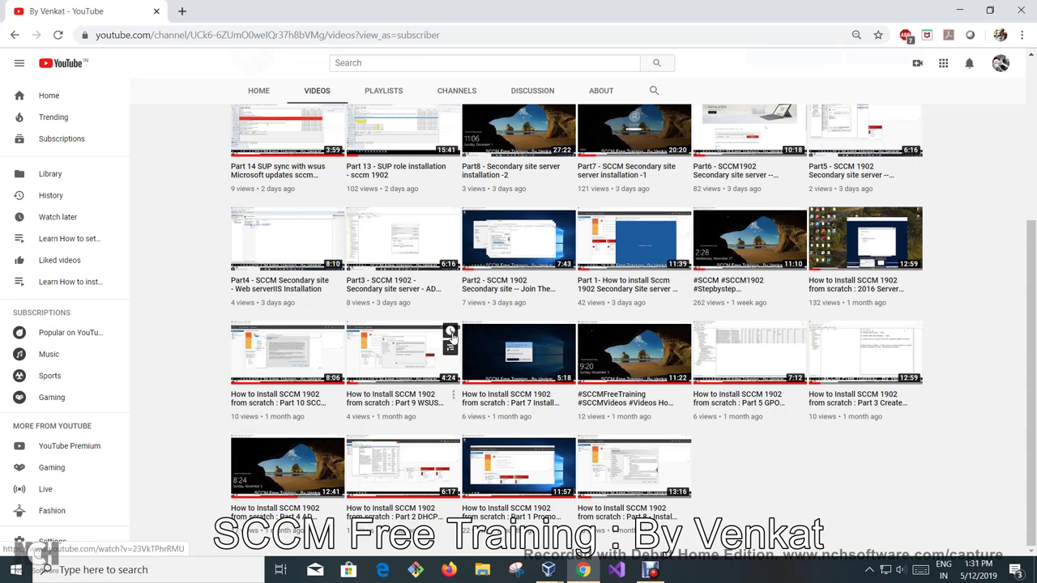
mouse_move(286, 256)
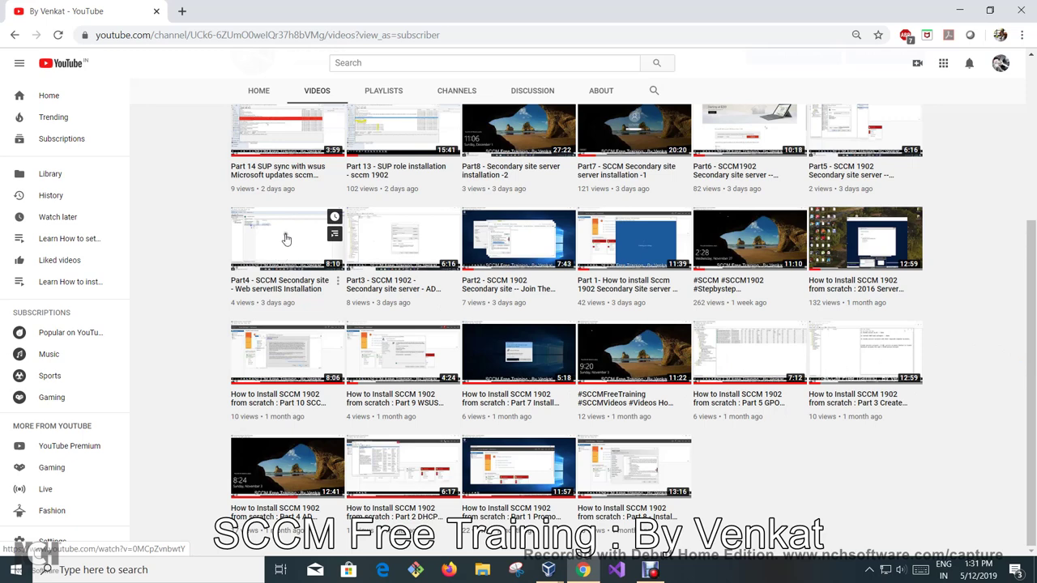
mouse_move(585, 535)
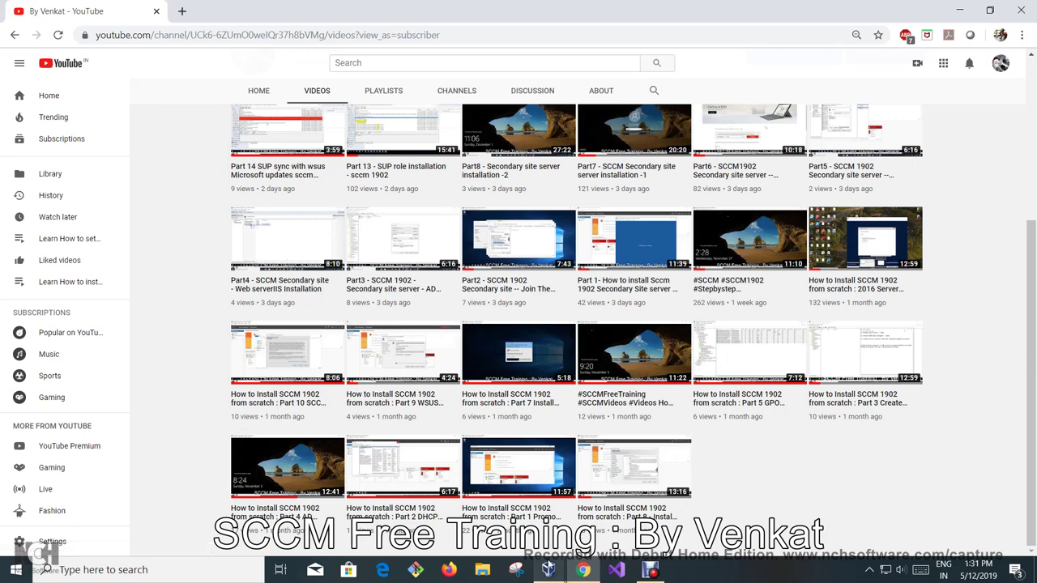
mouse_move(548, 569)
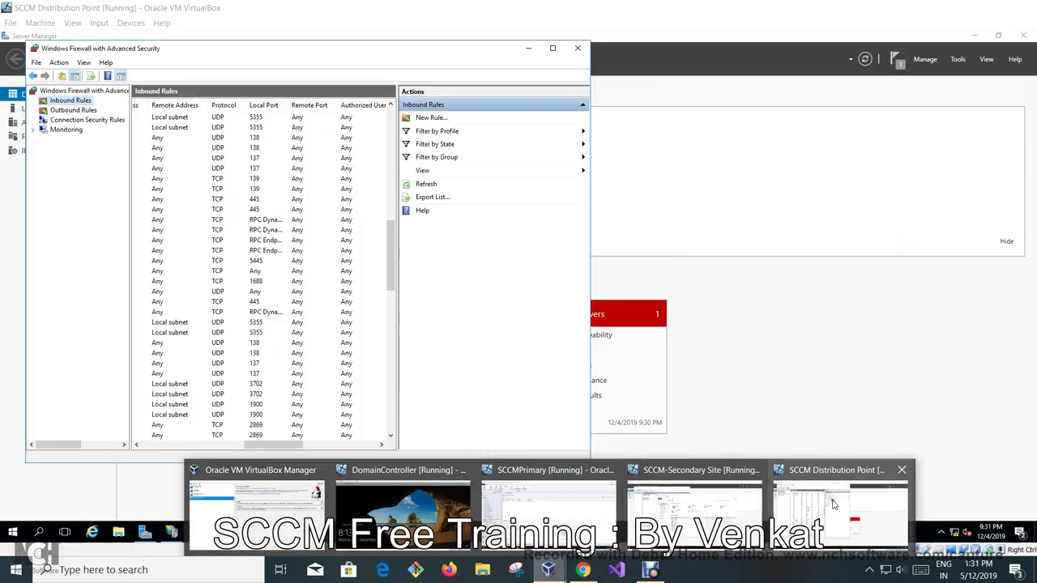
click(834, 503)
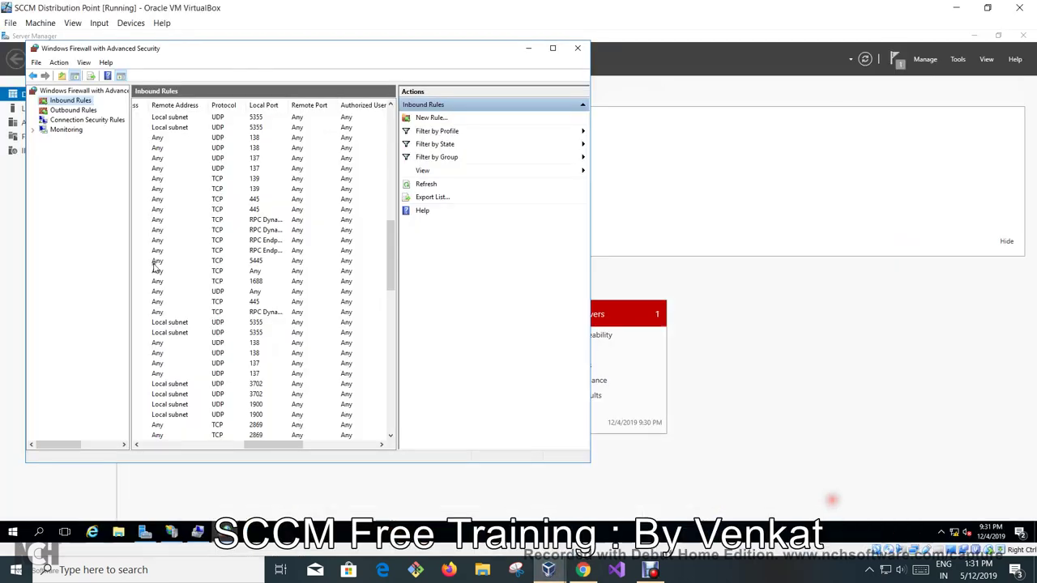
Close the firewall console and bring the SCCMPrimary VM window to the front.
click(578, 51)
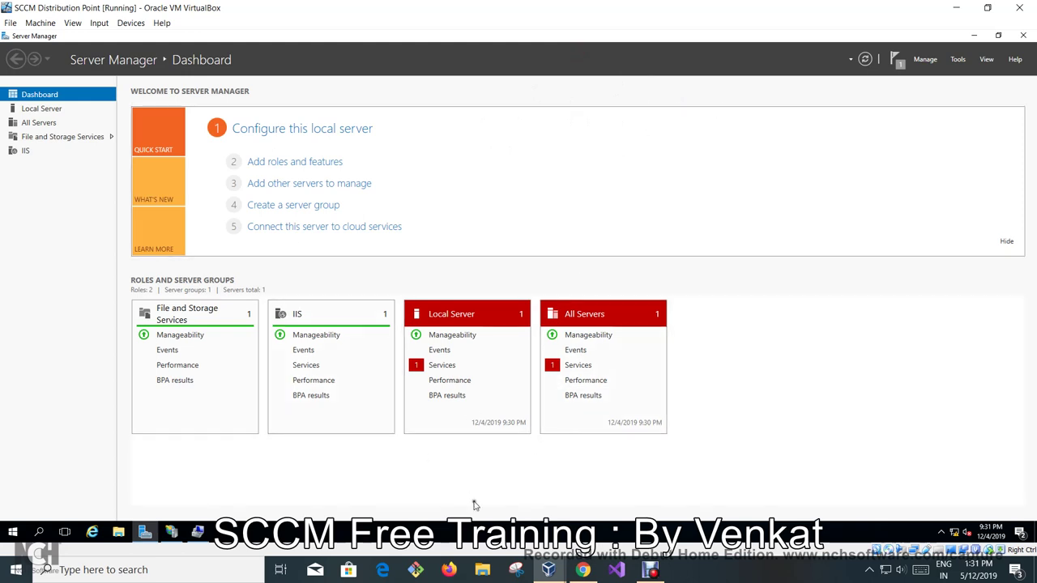
mouse_move(548, 570)
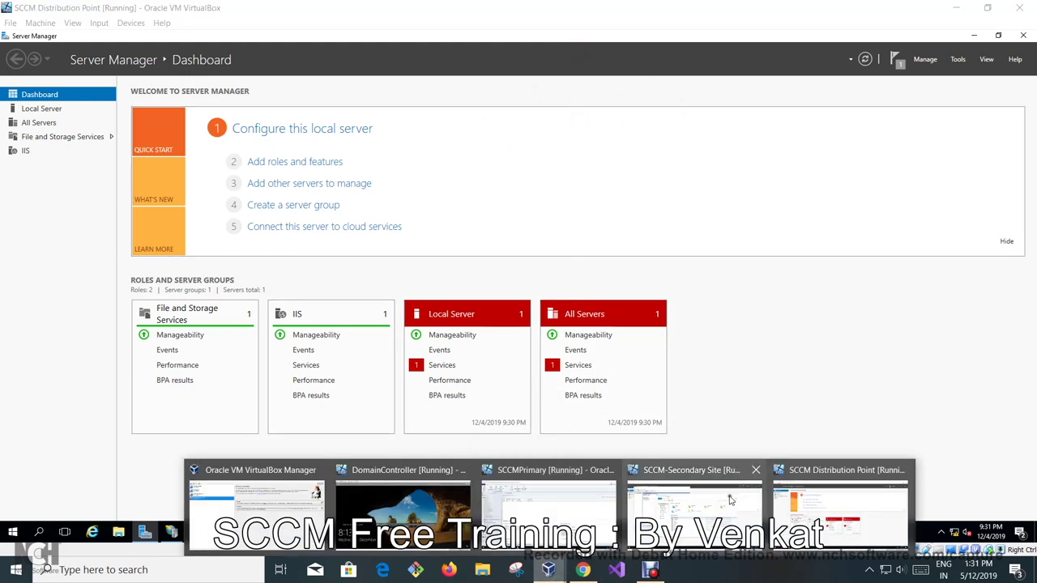
click(672, 496)
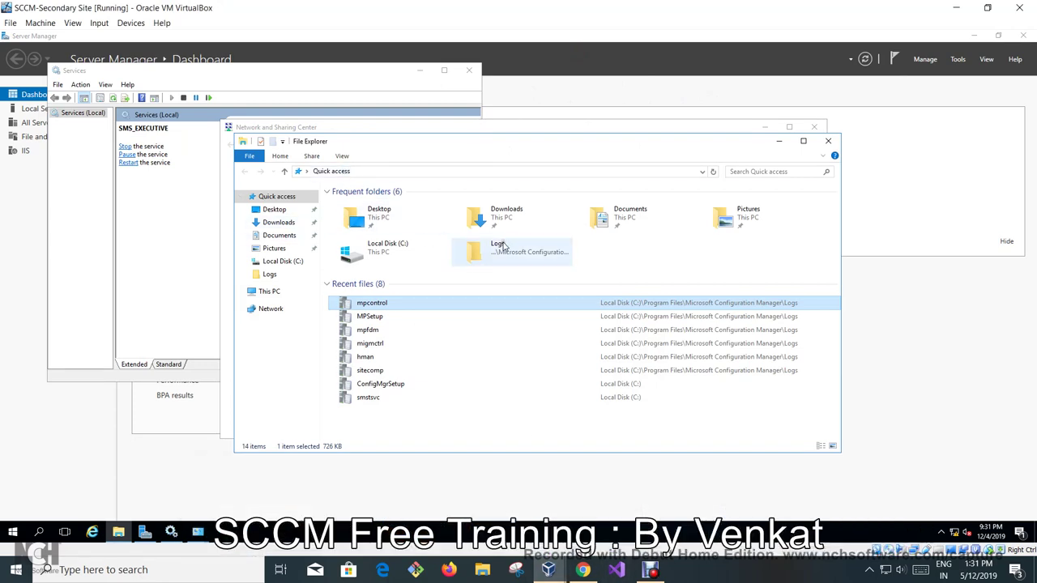
mouse_move(548, 569)
click(519, 500)
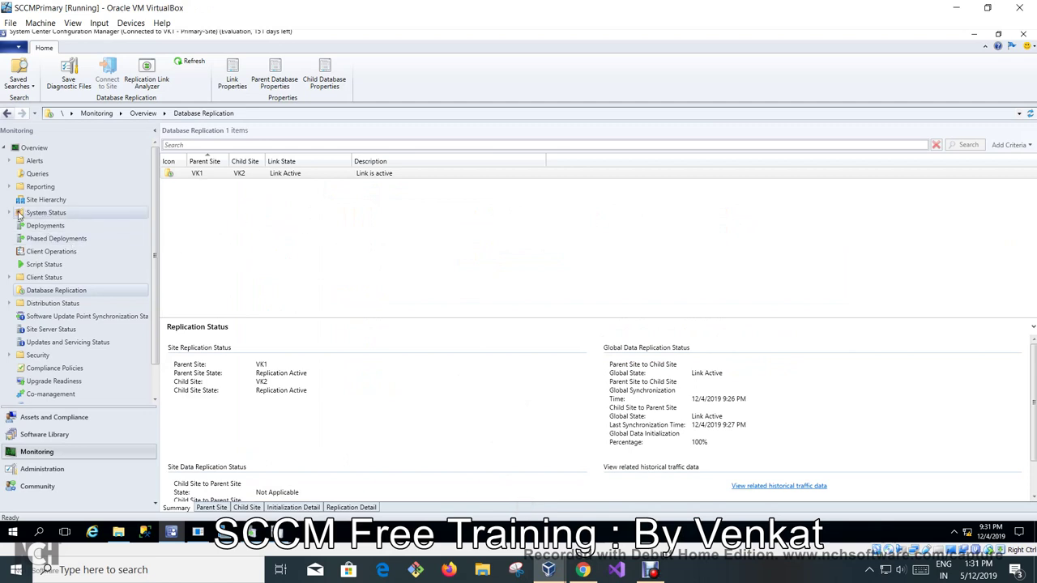
In Administration > Site Configuration > Sites, select secondary site VK2 and open its actions.
click(44, 468)
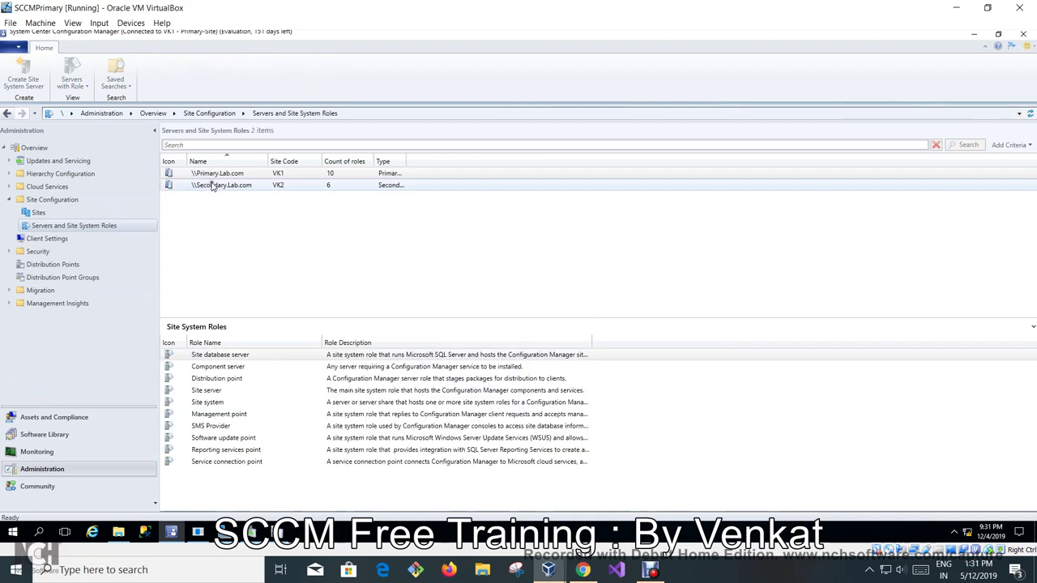
click(212, 186)
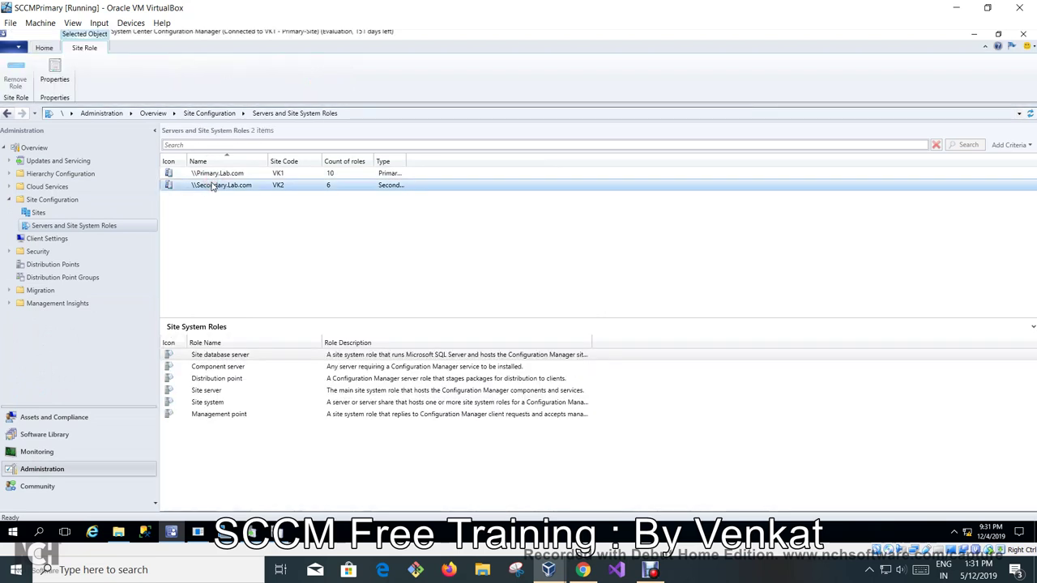
click(38, 212)
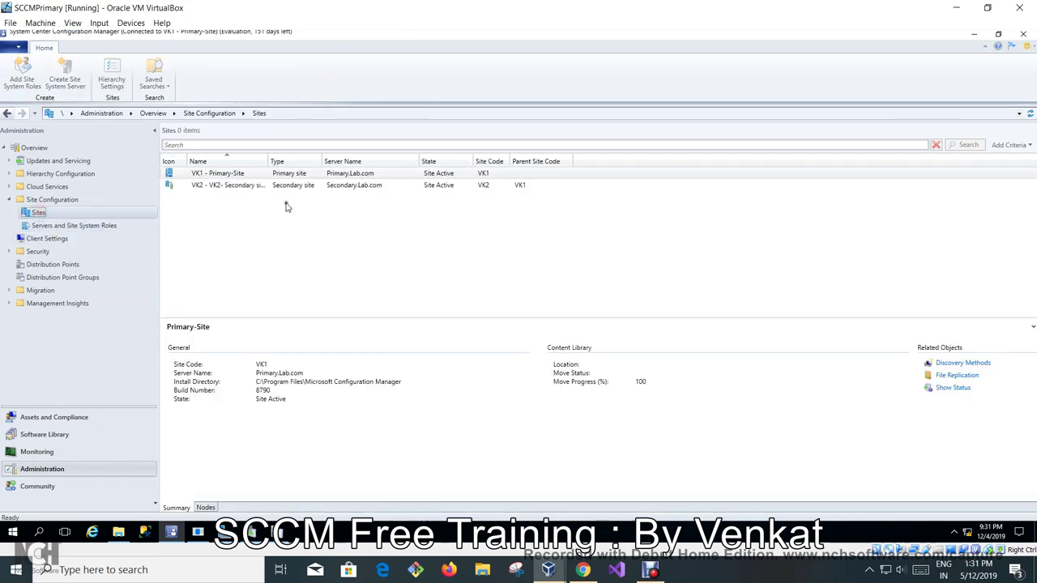
click(277, 187)
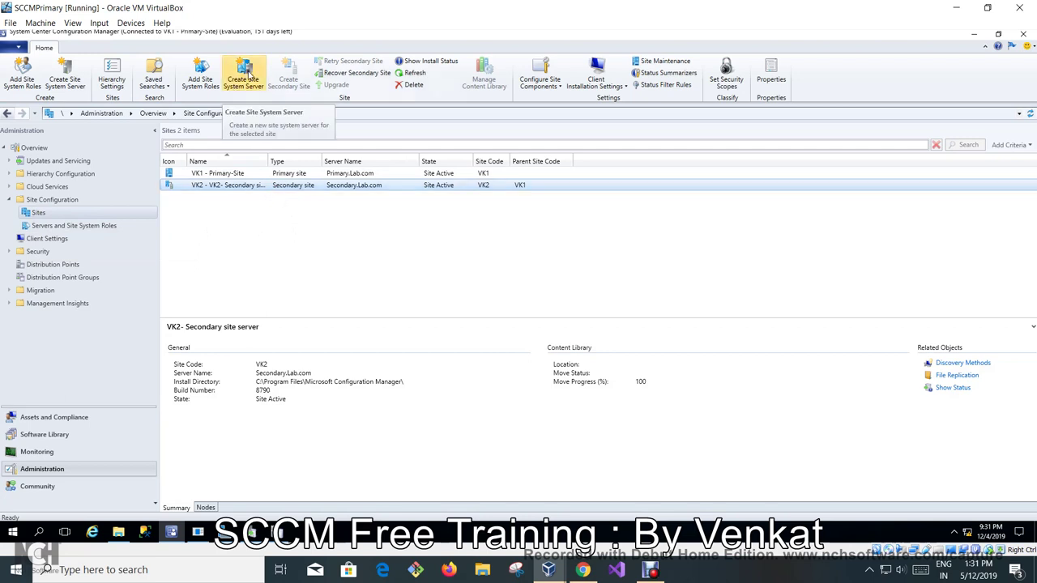
right_click(273, 188)
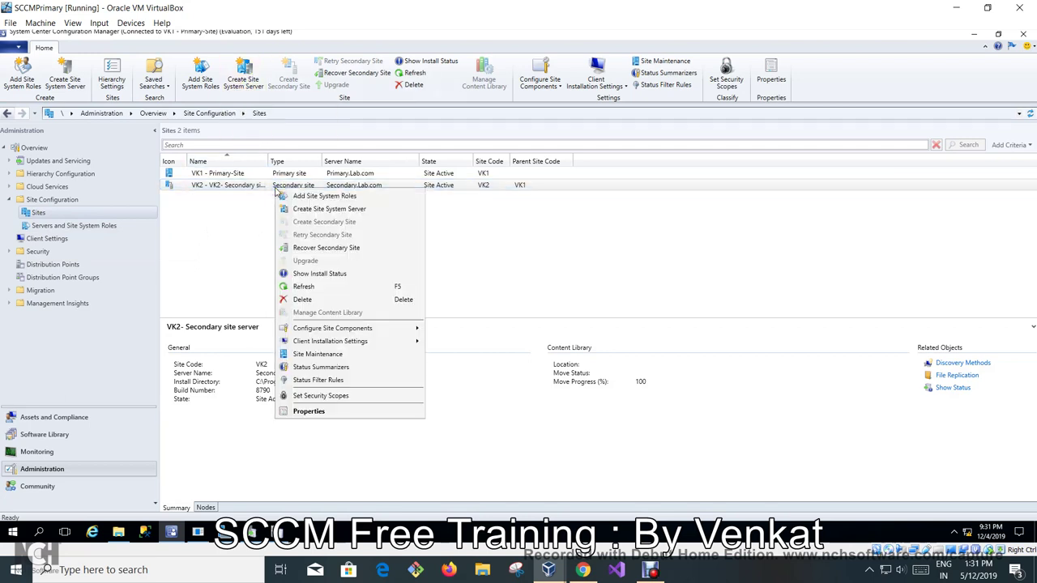
Create a site system server for DP.Lab.com, installing with the site server's computer account.
click(296, 212)
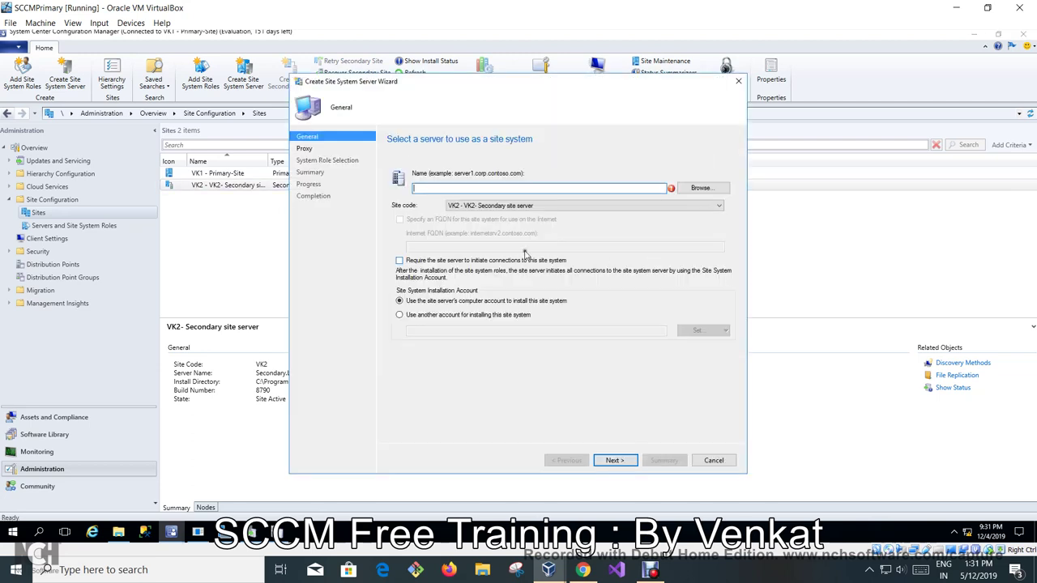
click(699, 188)
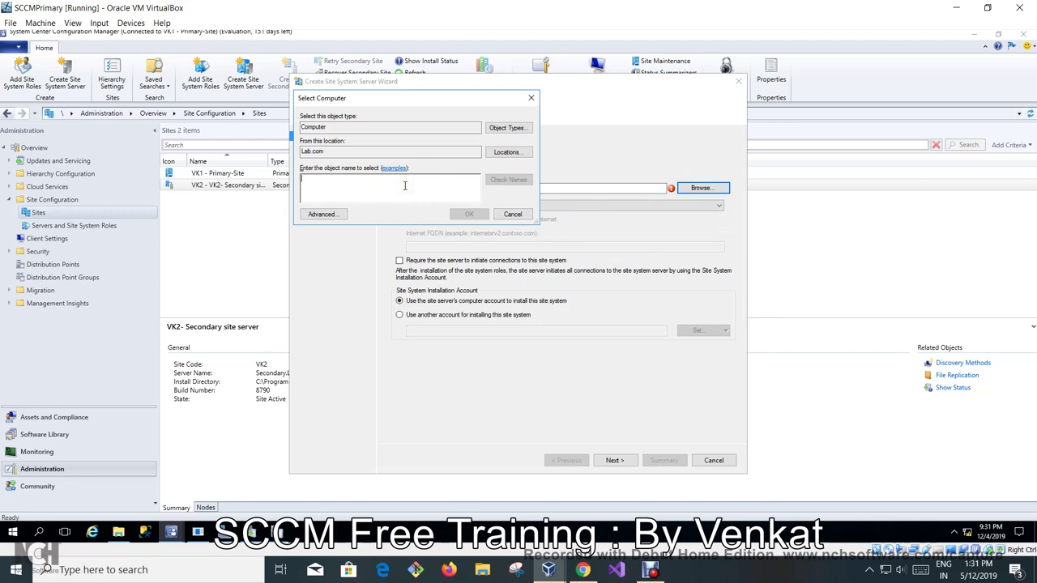
text(dp)
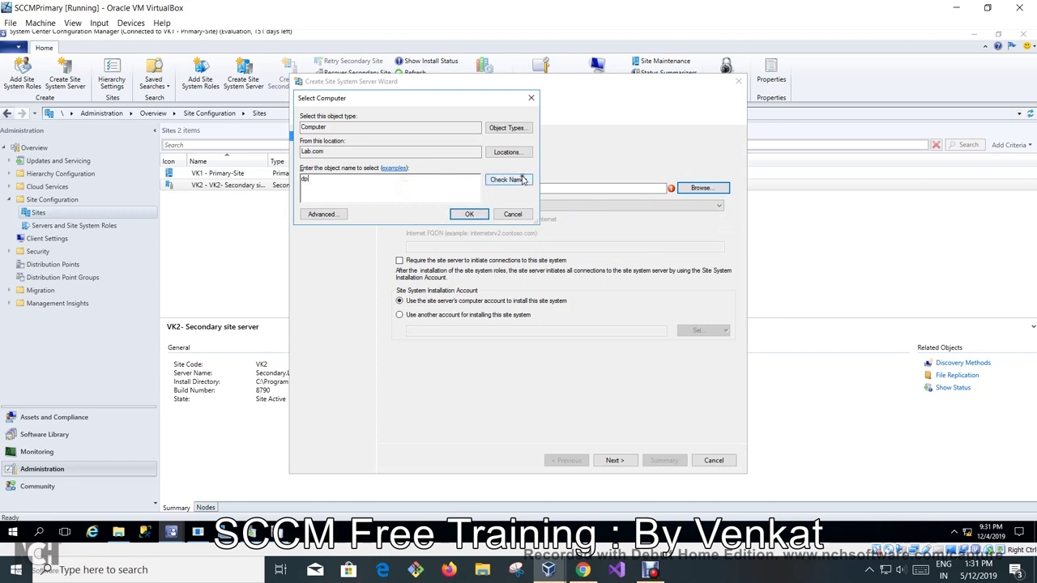
click(510, 179)
click(470, 214)
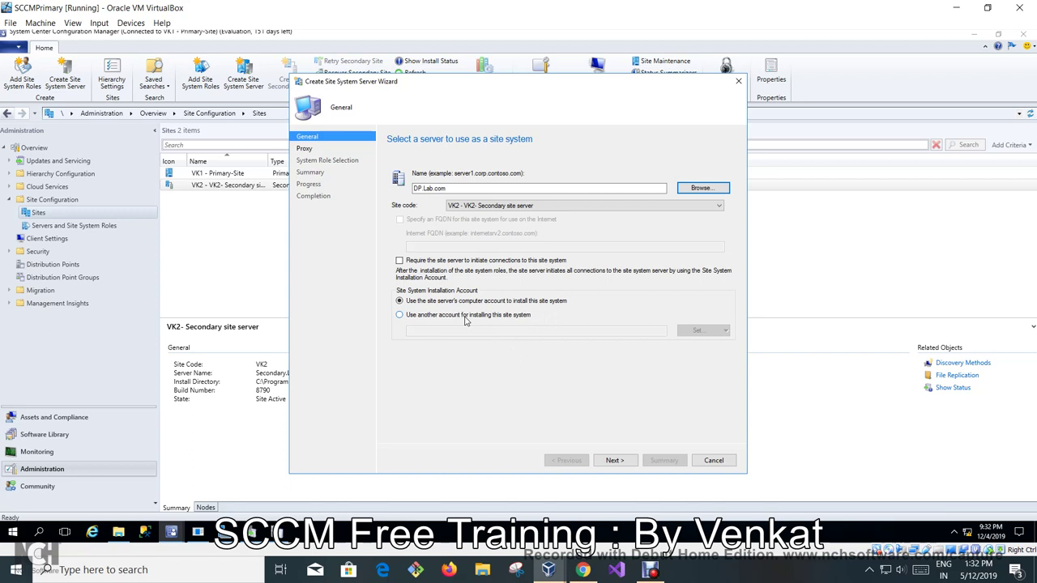
click(465, 316)
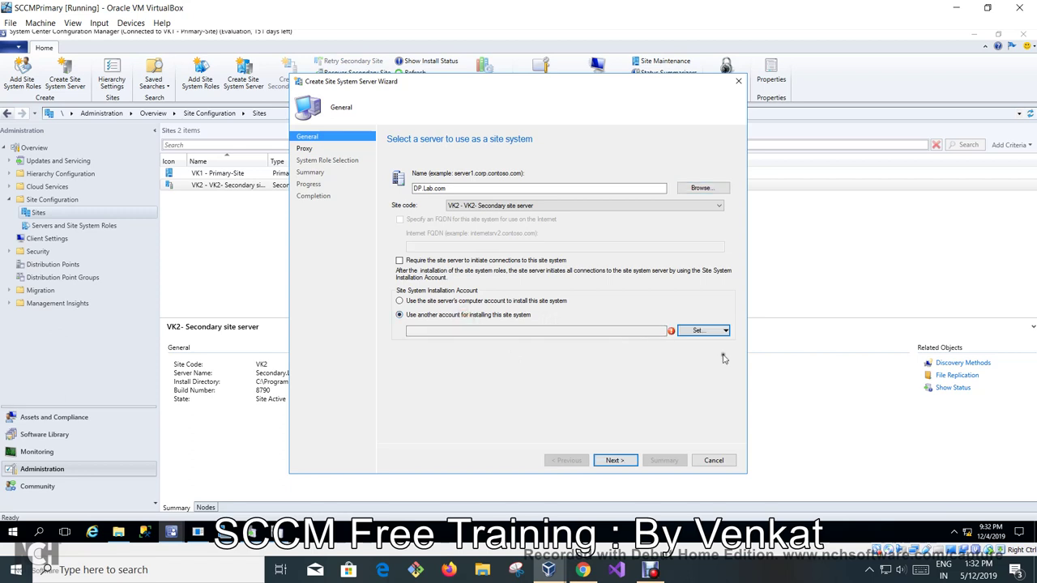
click(522, 302)
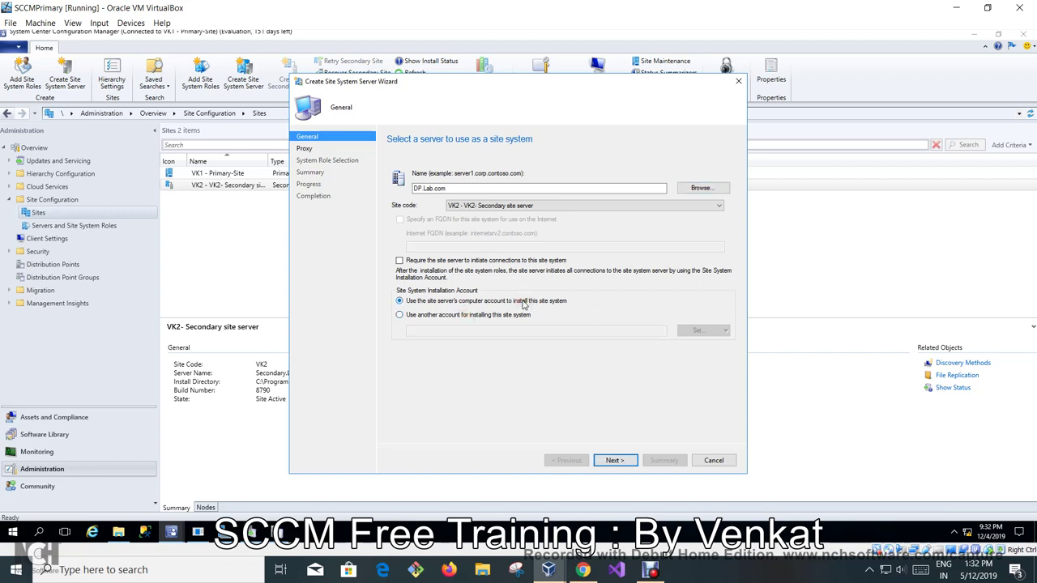
click(629, 469)
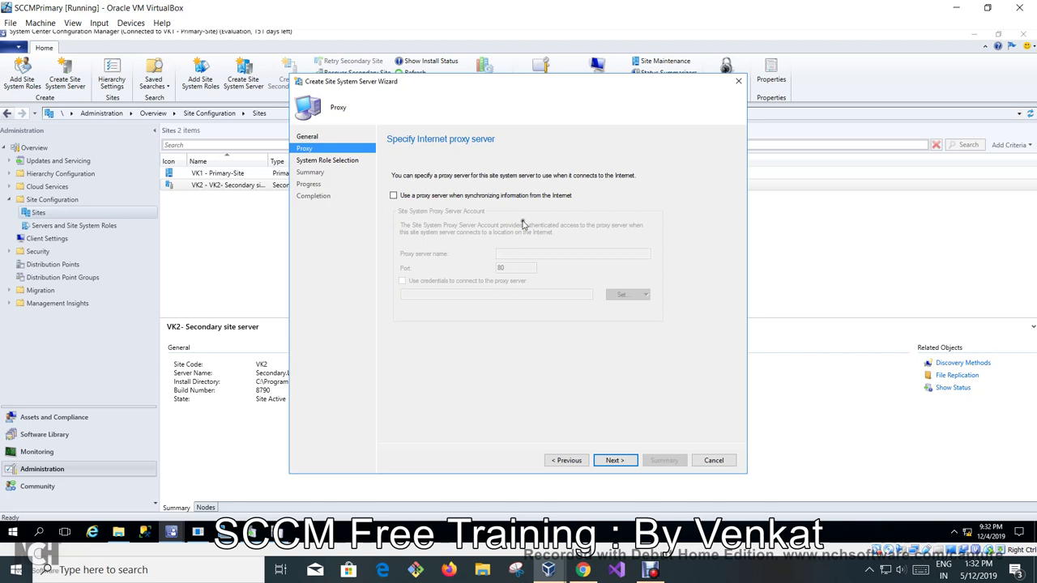
Select the Distribution point role, enabling automatic IIS installation and anonymous client connections.
click(619, 461)
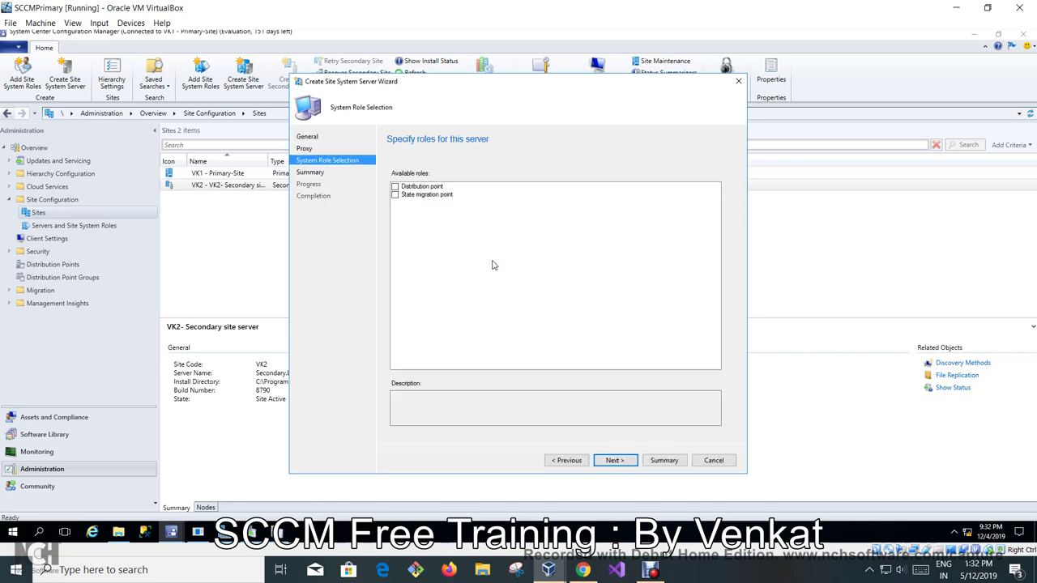
click(396, 187)
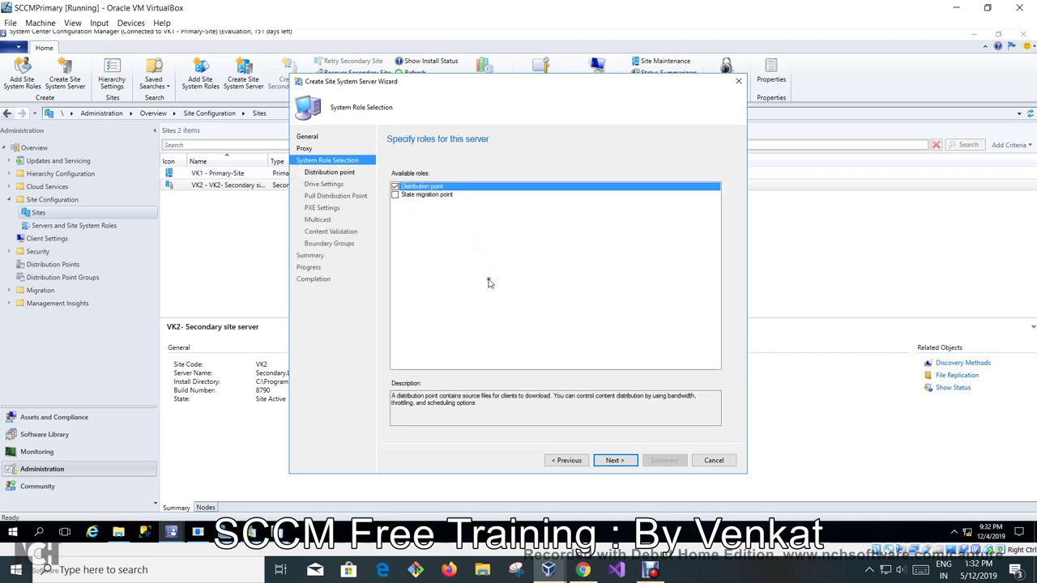
click(615, 461)
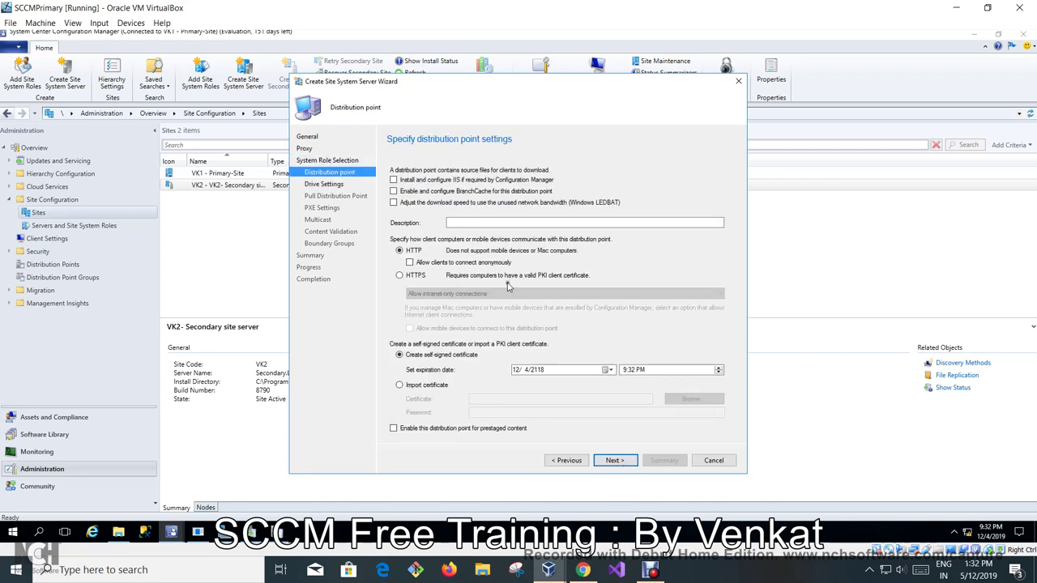
click(394, 180)
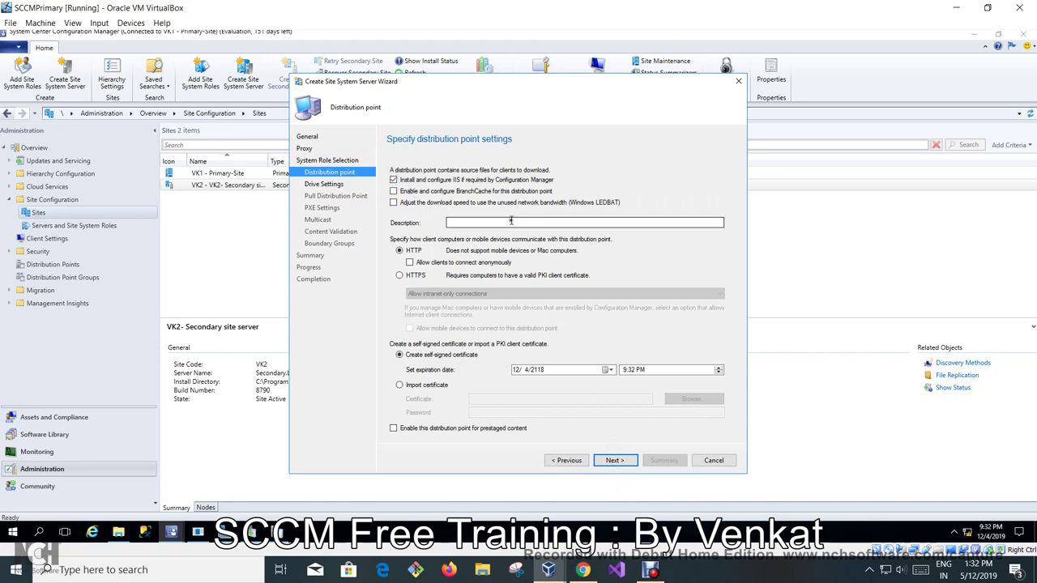
click(411, 263)
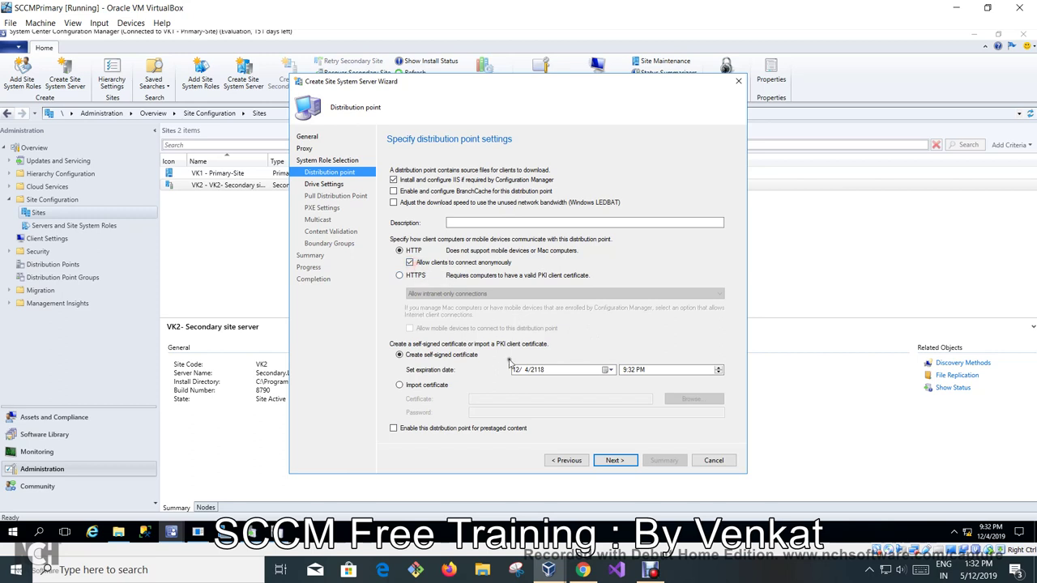
click(613, 460)
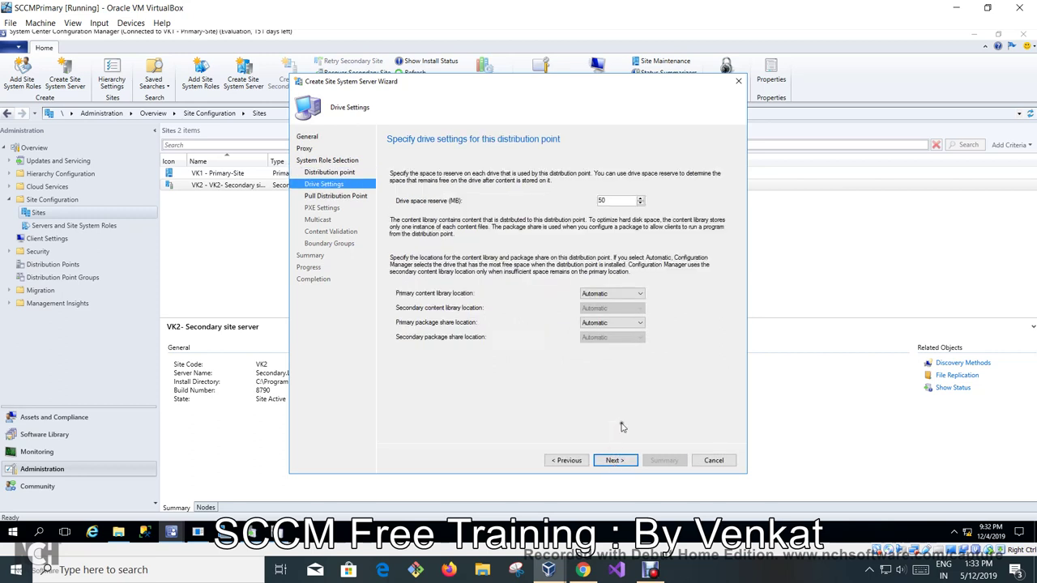
Put the primary content library and package share on C:, leaving secondary content library Automatic.
click(622, 304)
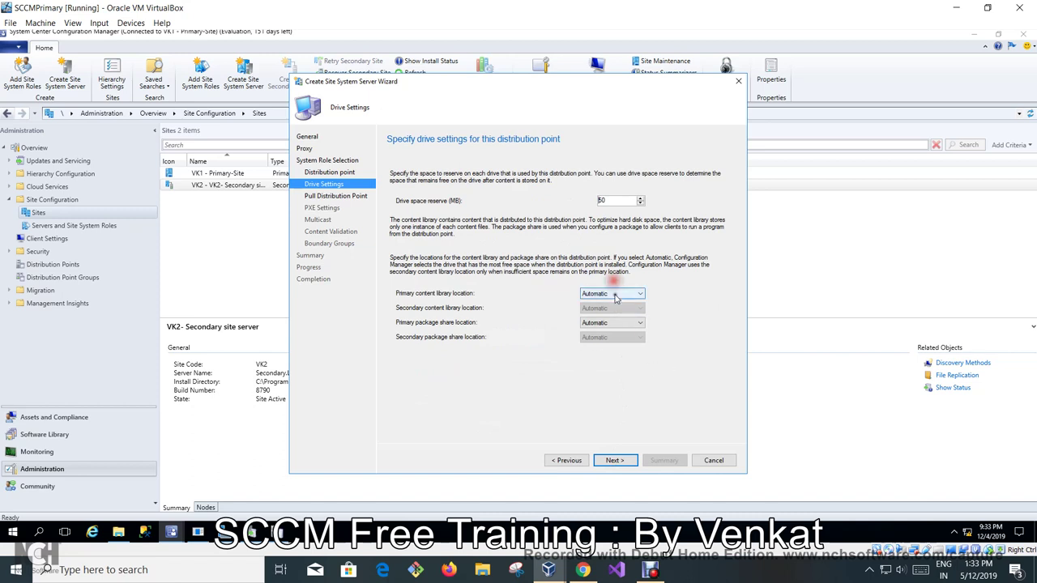
click(620, 294)
click(602, 331)
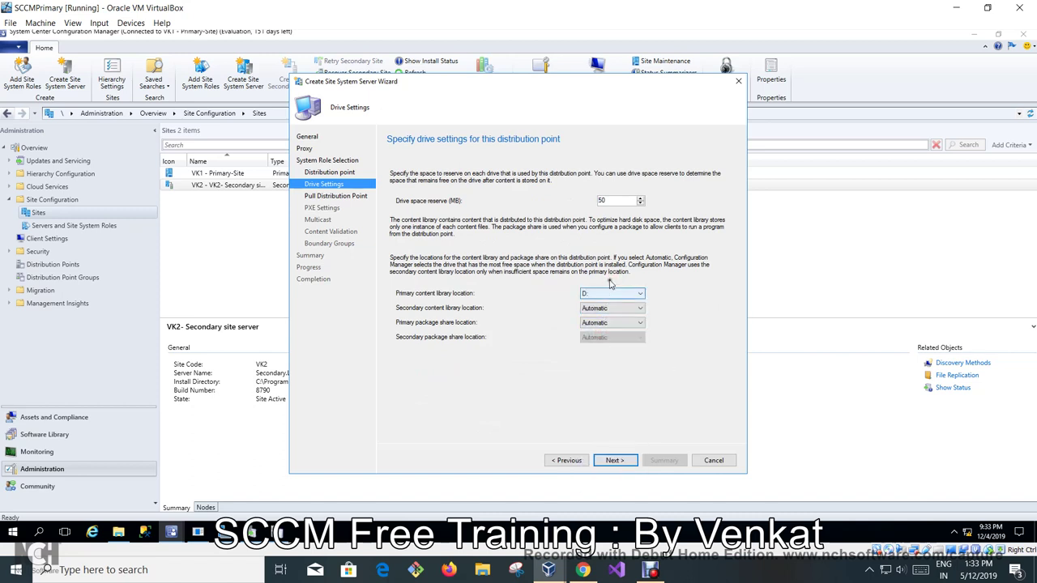
click(609, 295)
click(592, 324)
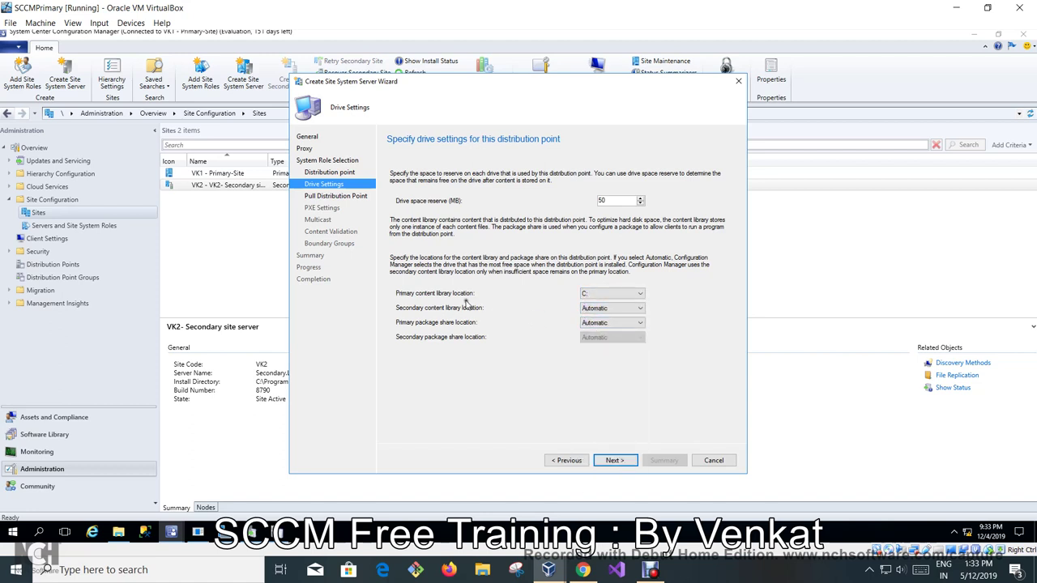
click(628, 324)
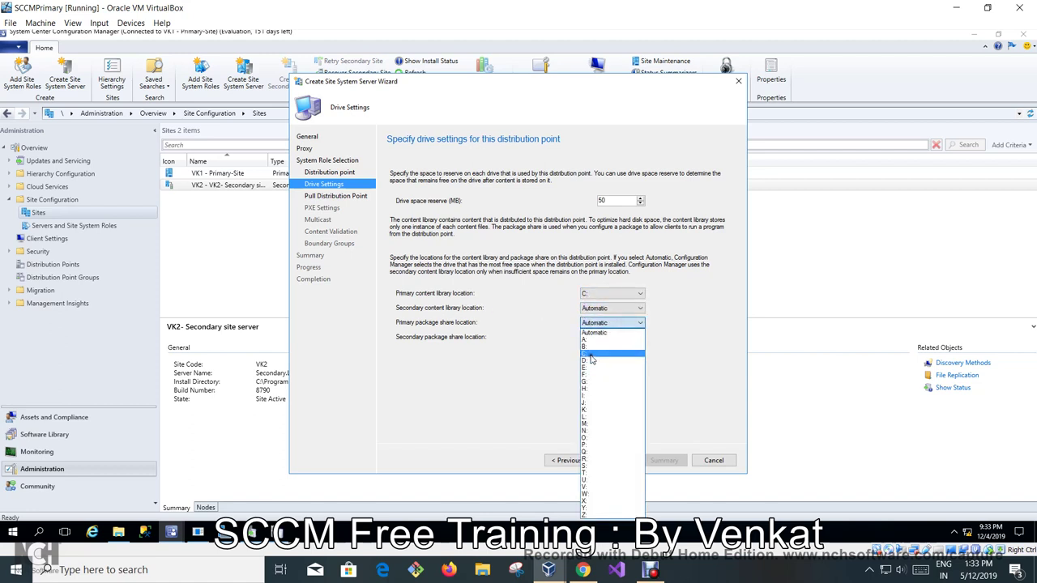
click(593, 354)
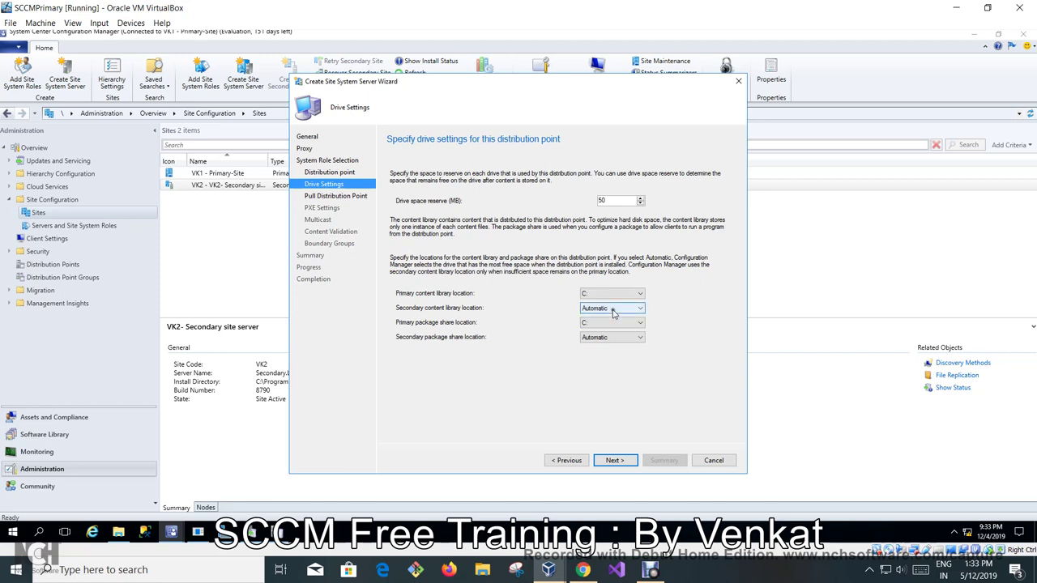
click(613, 312)
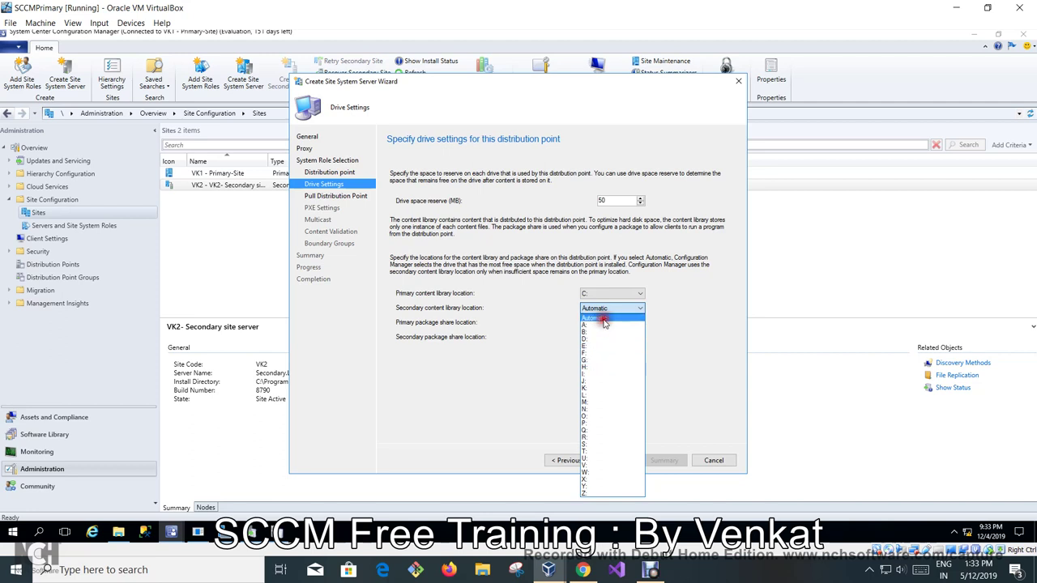
click(603, 320)
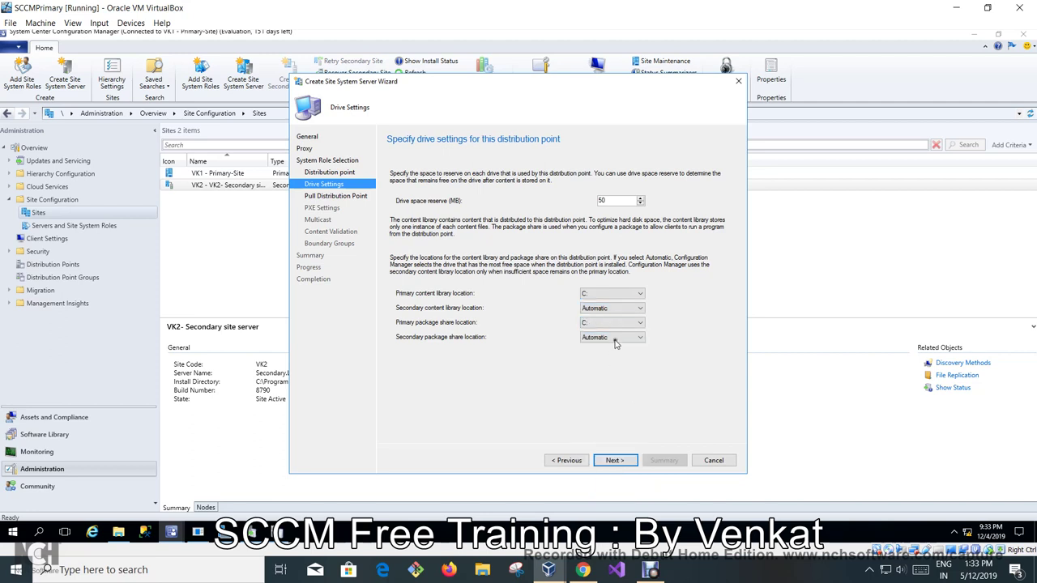
click(623, 460)
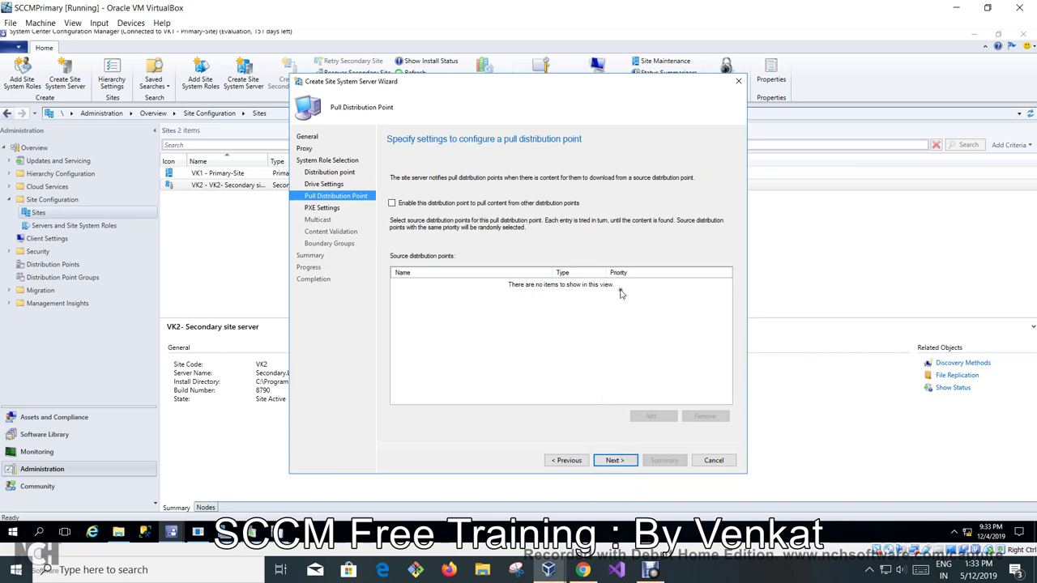
Accept default Pull DP, PXE, multicast, validation and boundary group settings, then create DP.Lab.com.
click(615, 461)
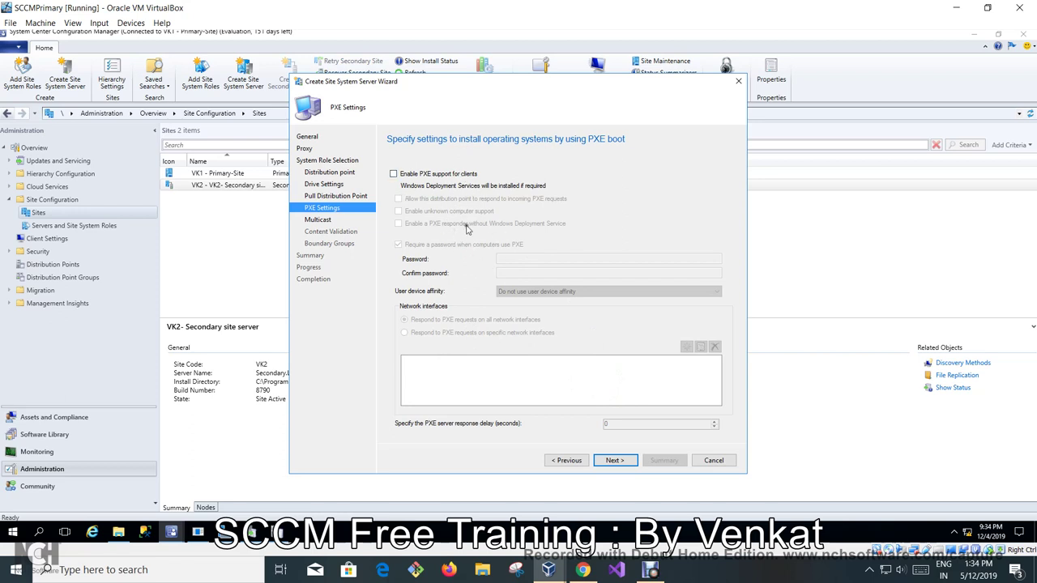
click(616, 461)
click(616, 461)
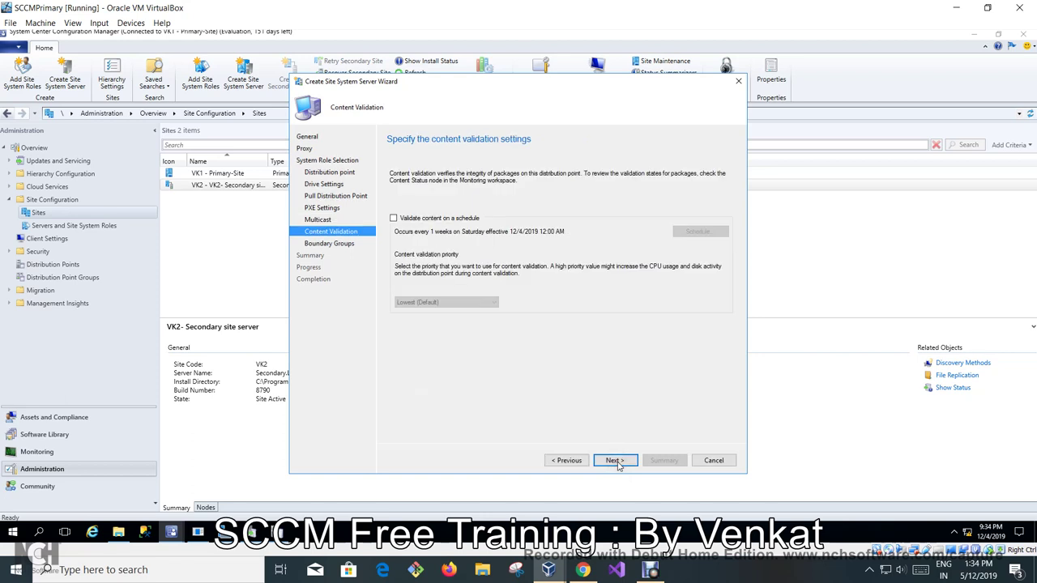
click(615, 461)
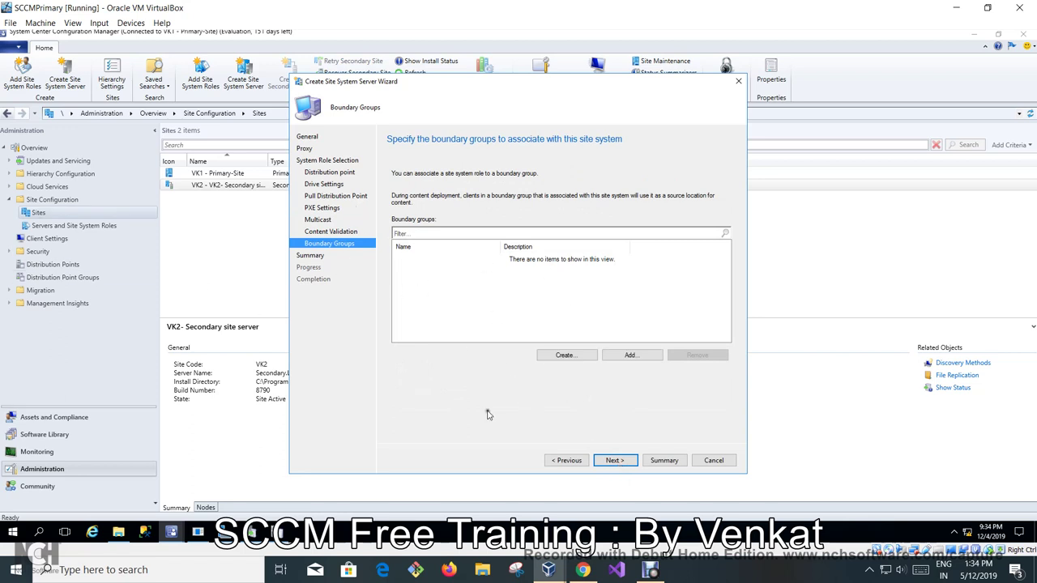
click(613, 460)
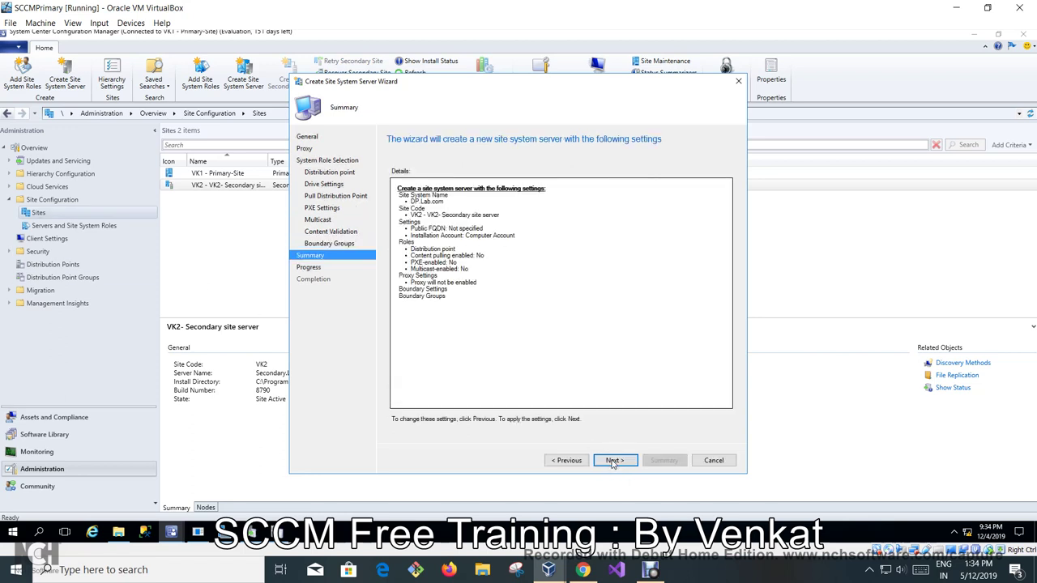
click(613, 461)
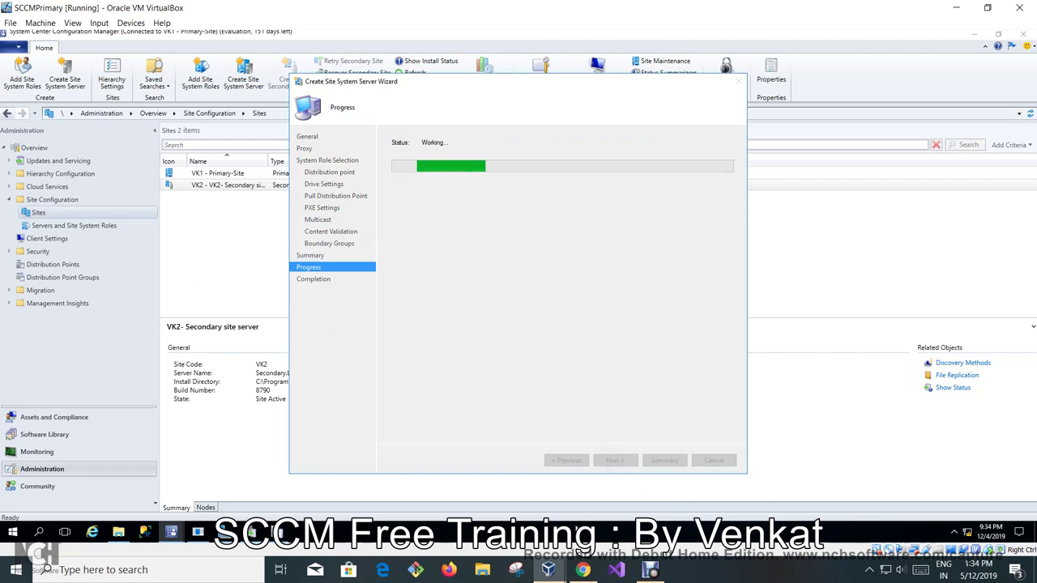
click(713, 460)
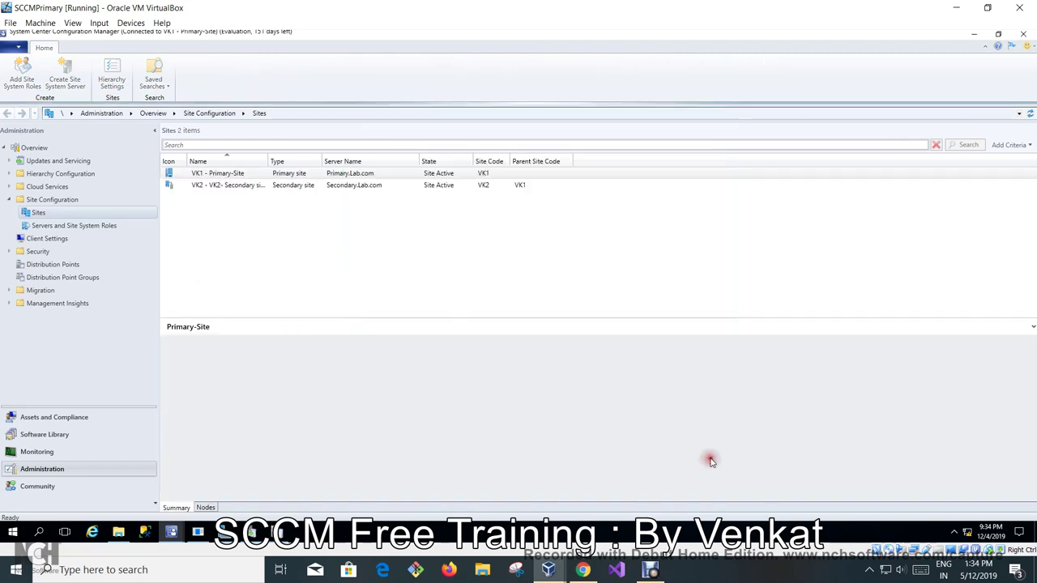
On the secondary site VM, browse to C:\Program Files\Microsoft Configuration Manager\Logs.
mouse_move(548, 567)
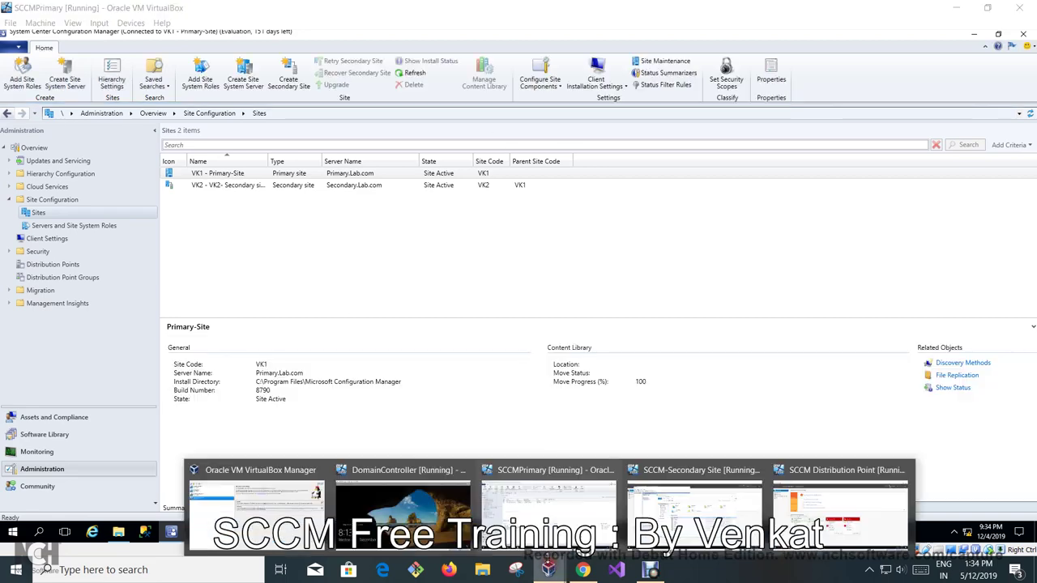
click(718, 482)
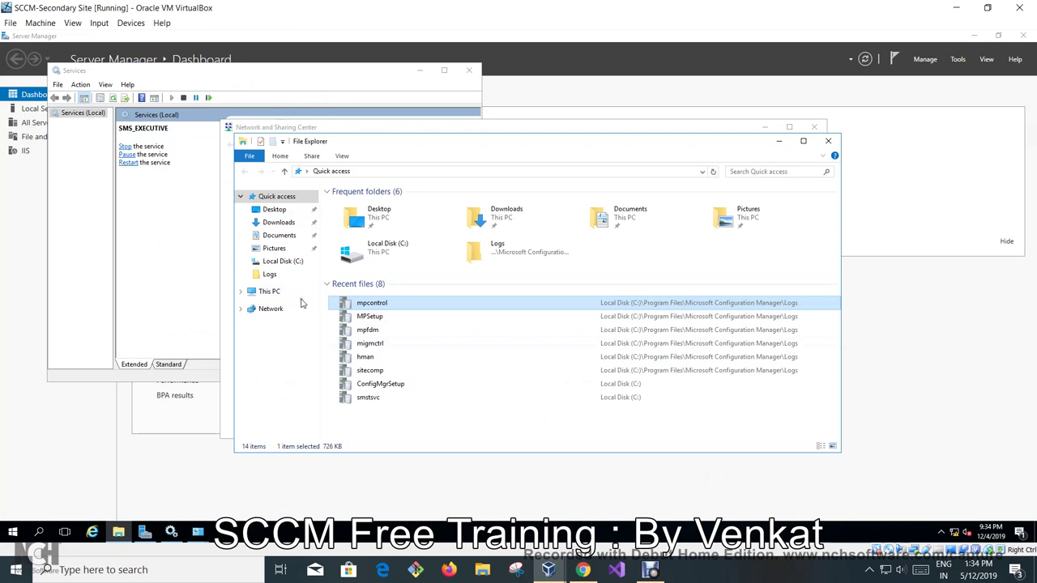
click(274, 293)
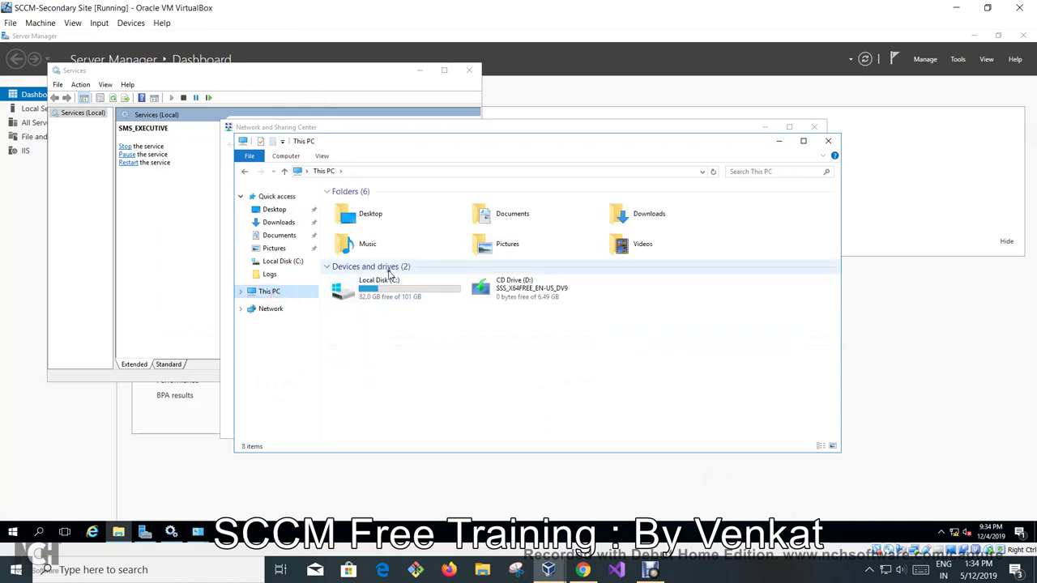
double_click(394, 286)
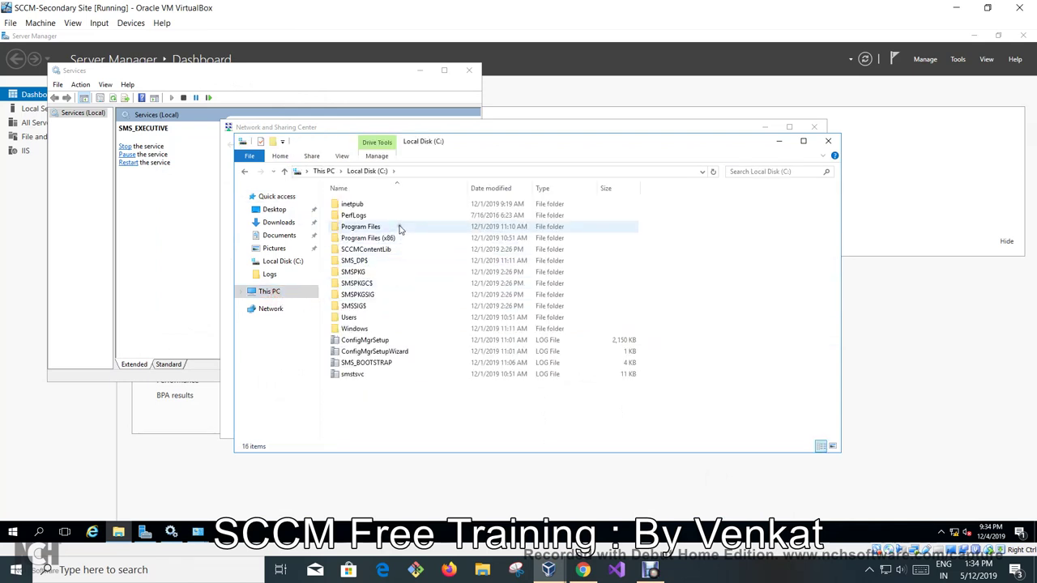
double_click(399, 230)
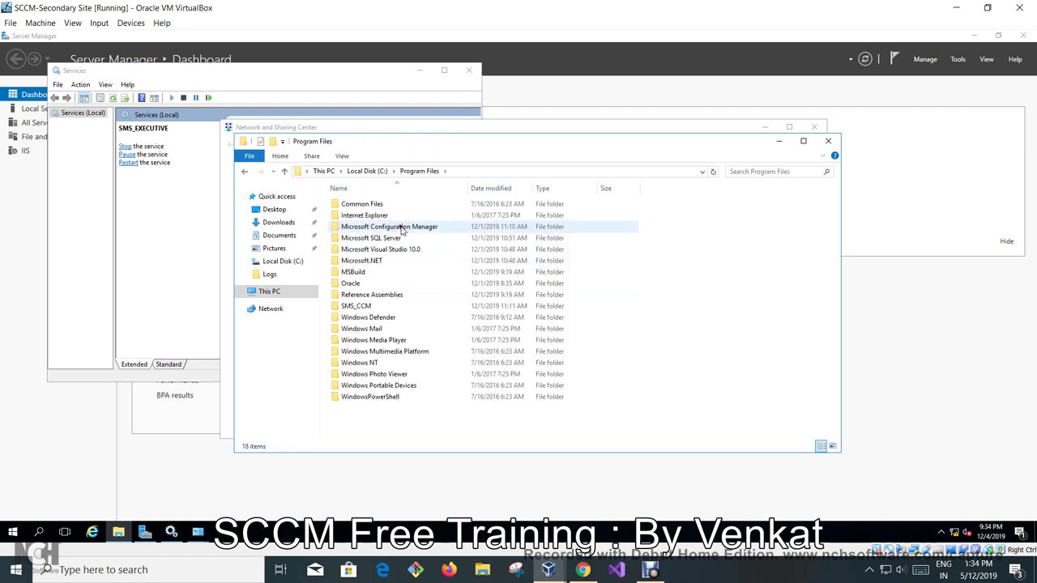
double_click(403, 229)
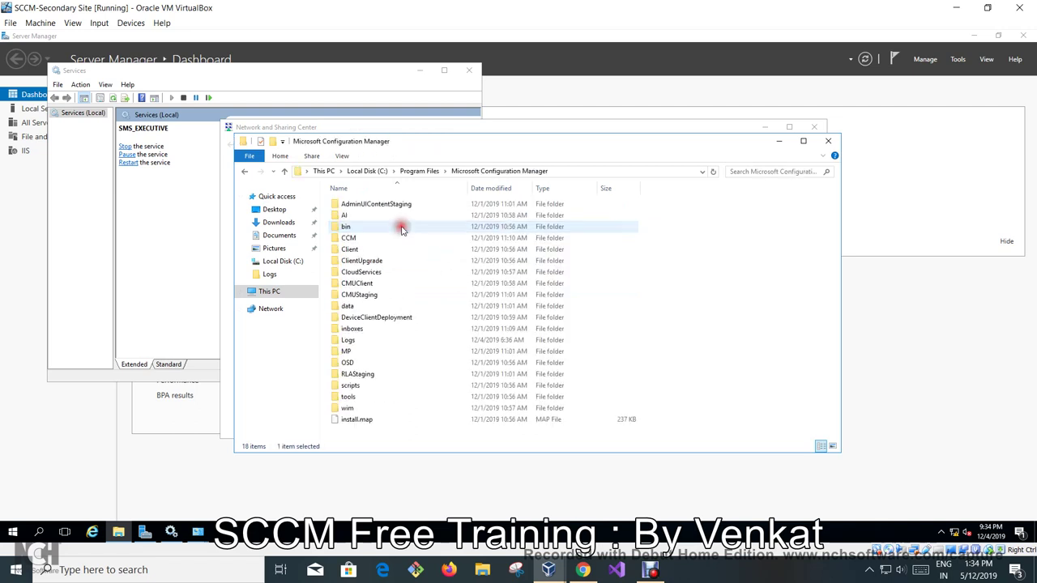
double_click(368, 344)
Open distmgr.log, review its SQL and 'Failed to decrypt' errors, then minimize the Trace Log Tool.
click(396, 273)
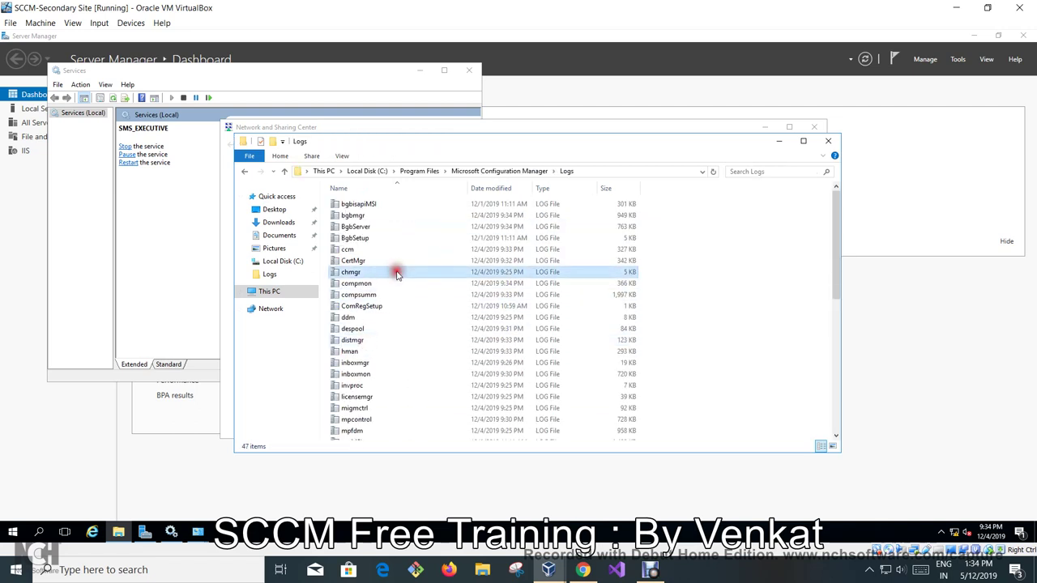
key(d)
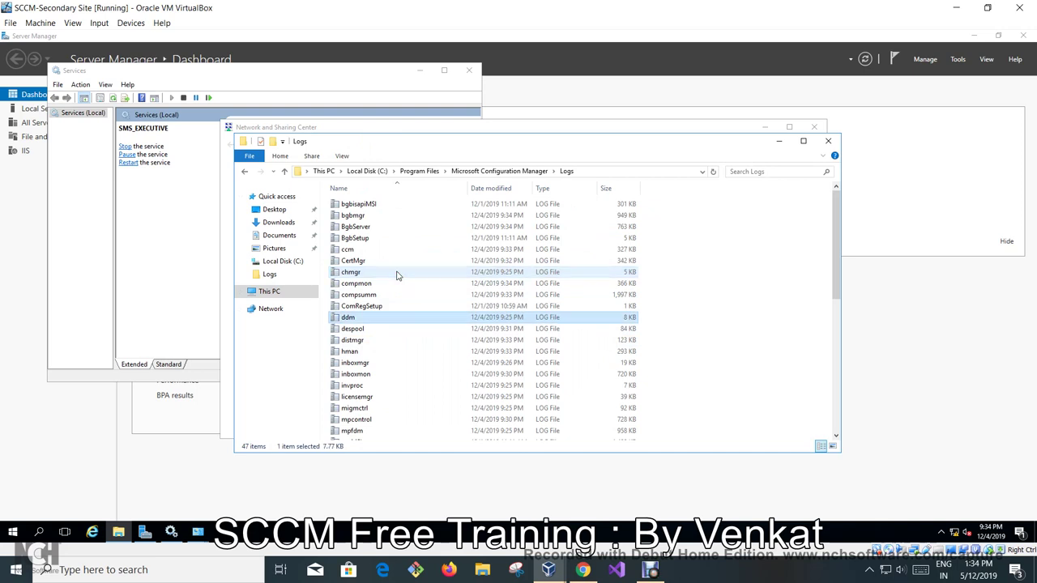
double_click(368, 341)
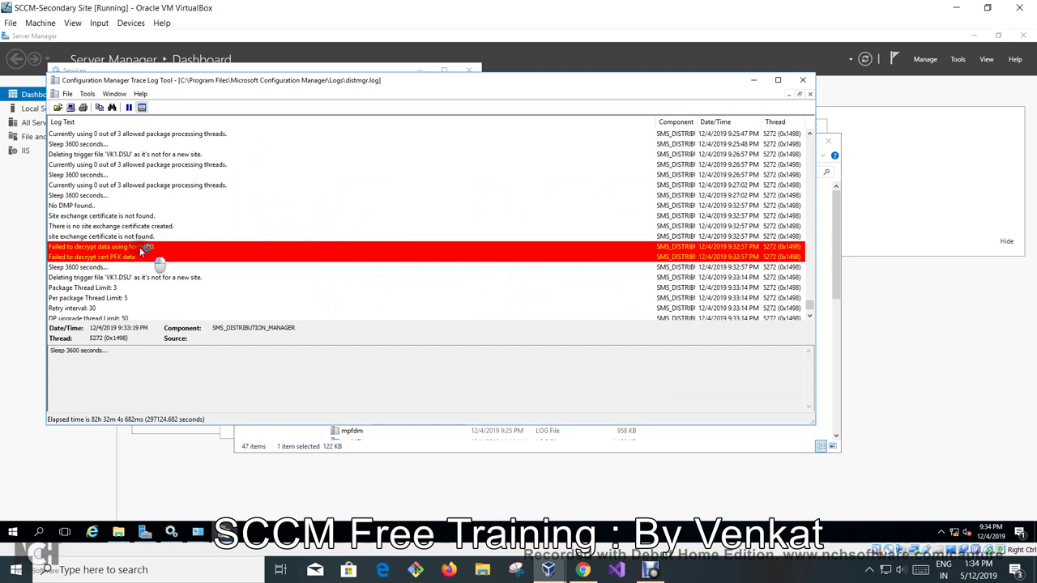
click(140, 246)
scroll(212, 235, down, 3)
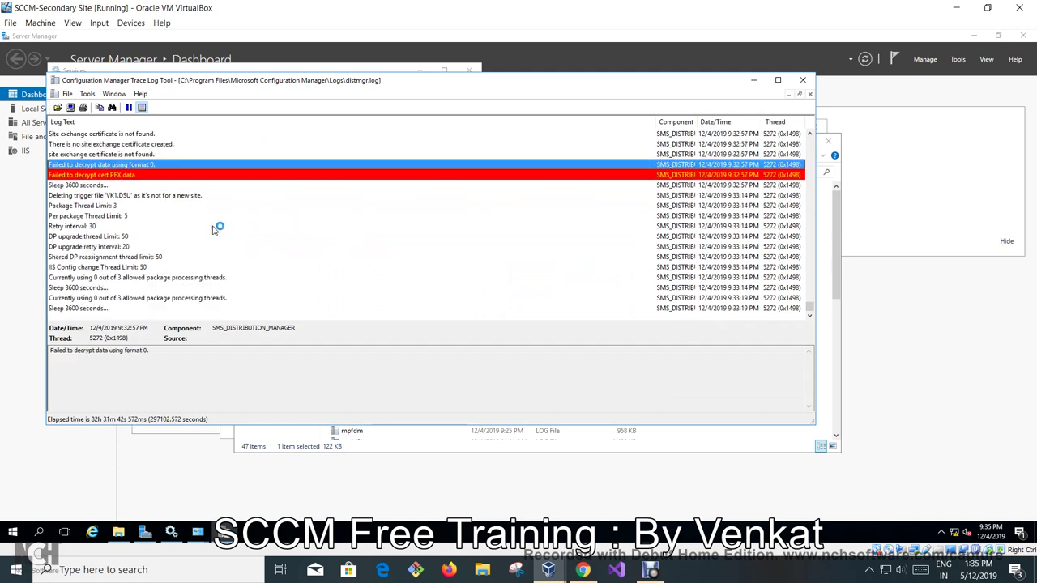
scroll(213, 230, up, 5)
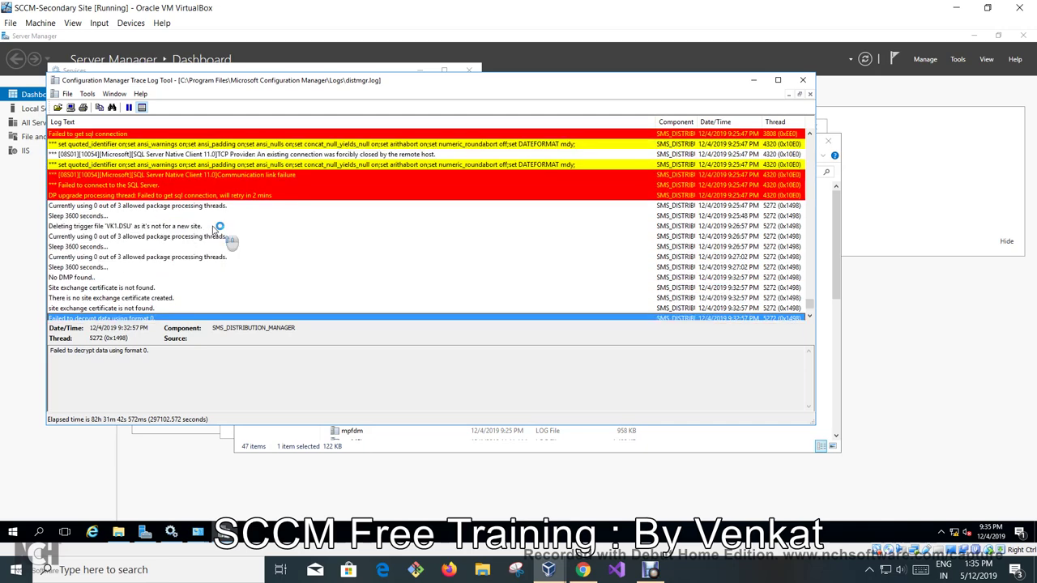
scroll(215, 231, up, 1)
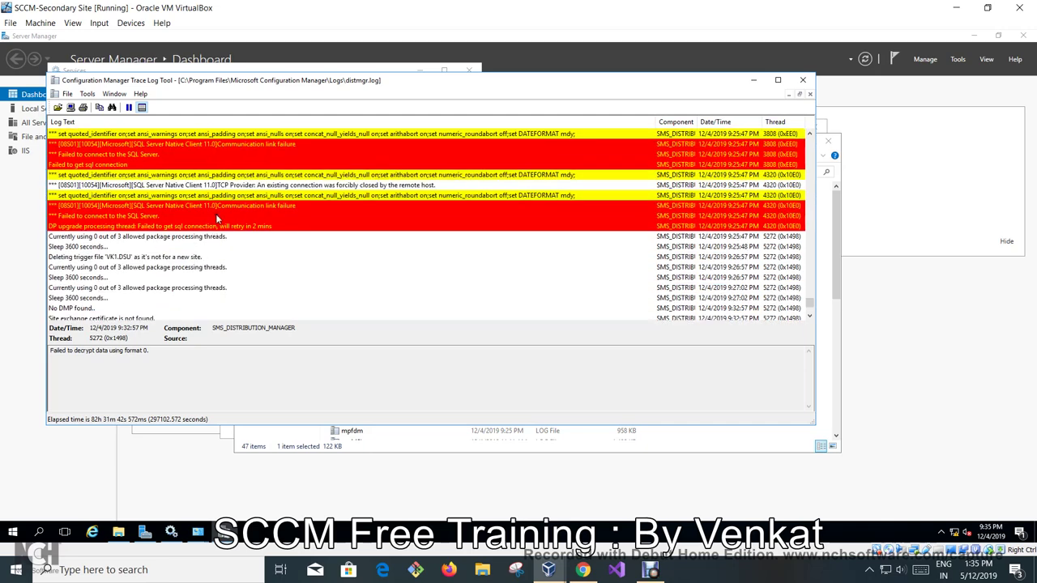
scroll(216, 217, up, 3)
scroll(223, 232, up, 1)
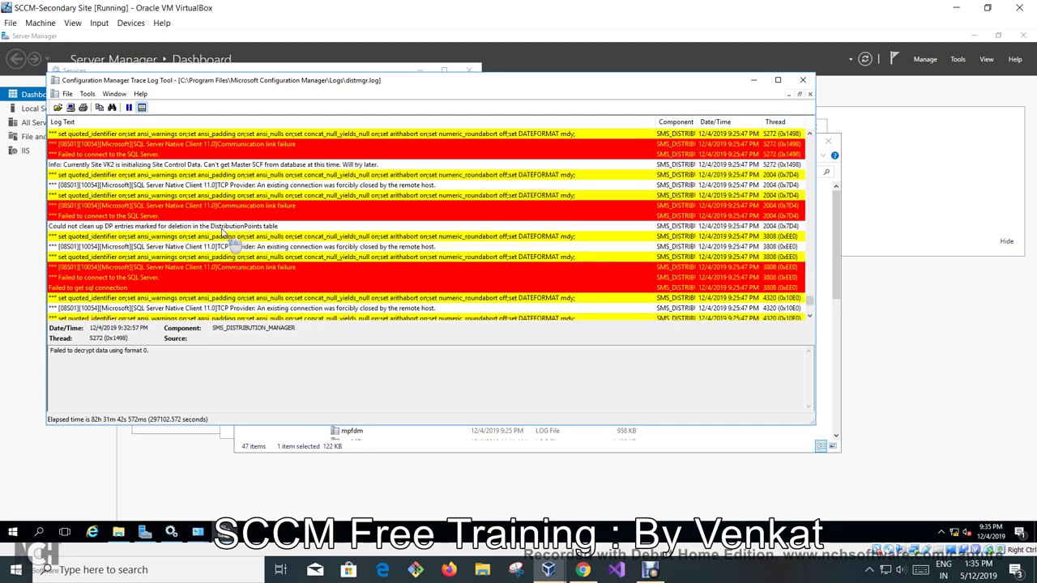
scroll(222, 232, down, 5)
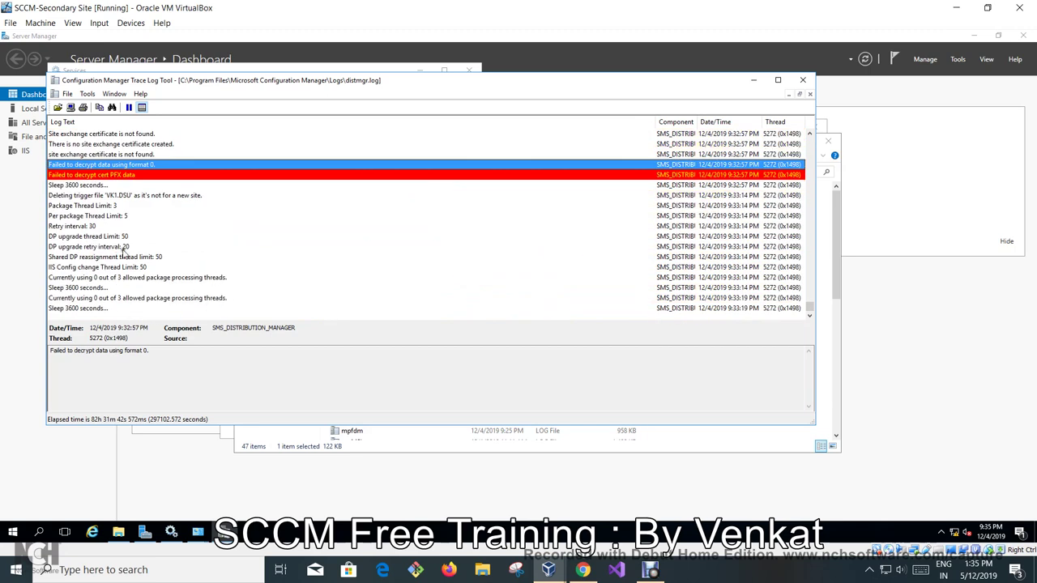
click(754, 83)
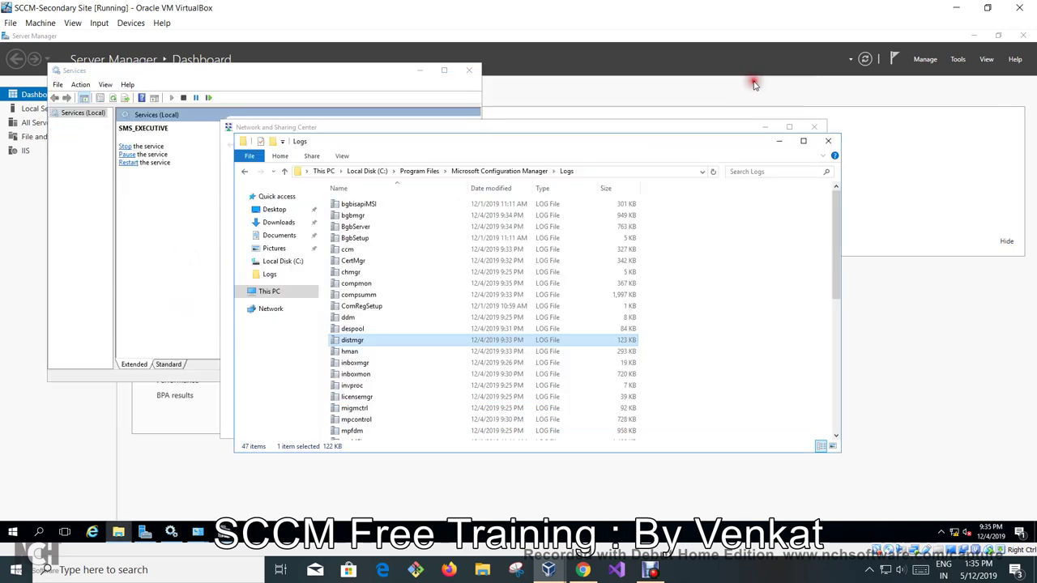
Open sender.log, review the remote file rename entry, and close it.
click(384, 355)
scroll(384, 358, down, 2)
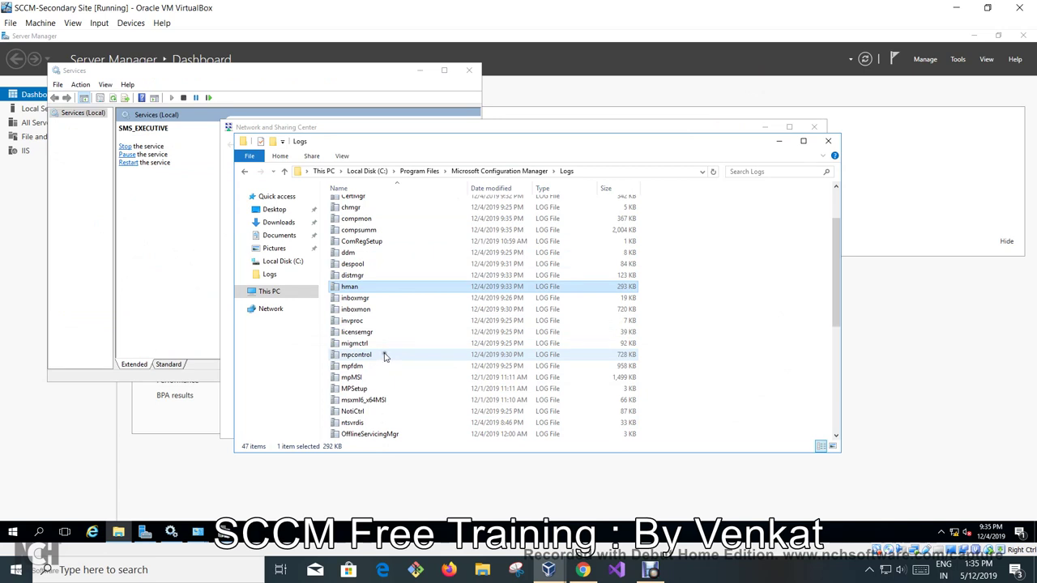
scroll(384, 356, down, 2)
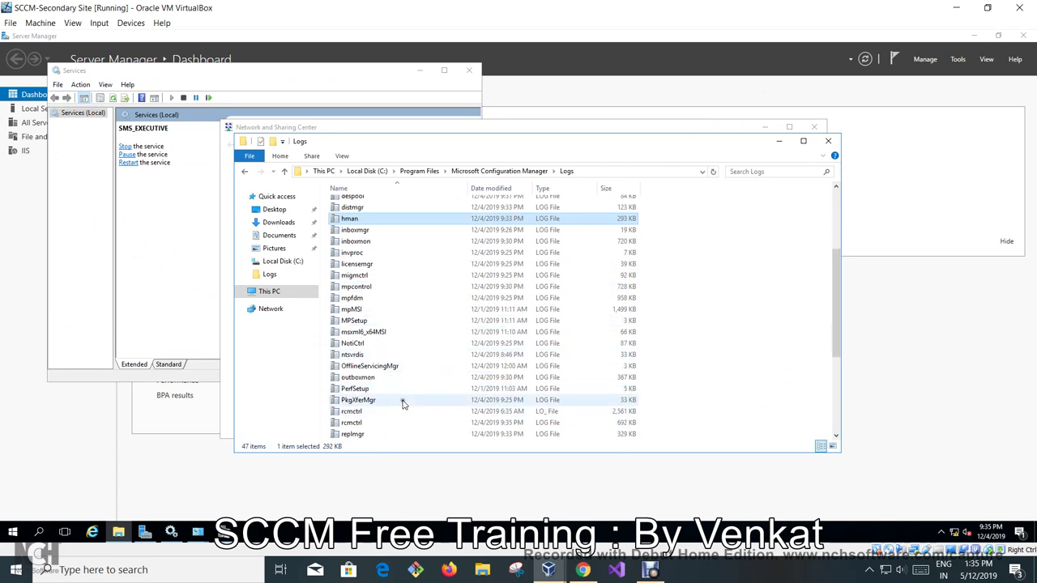
scroll(409, 324, down, 3)
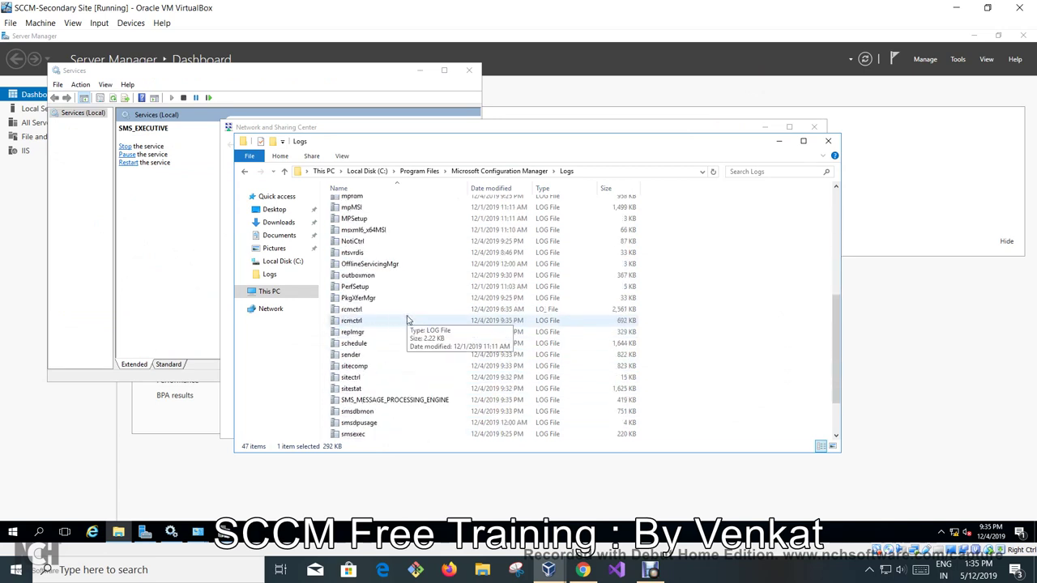
double_click(405, 354)
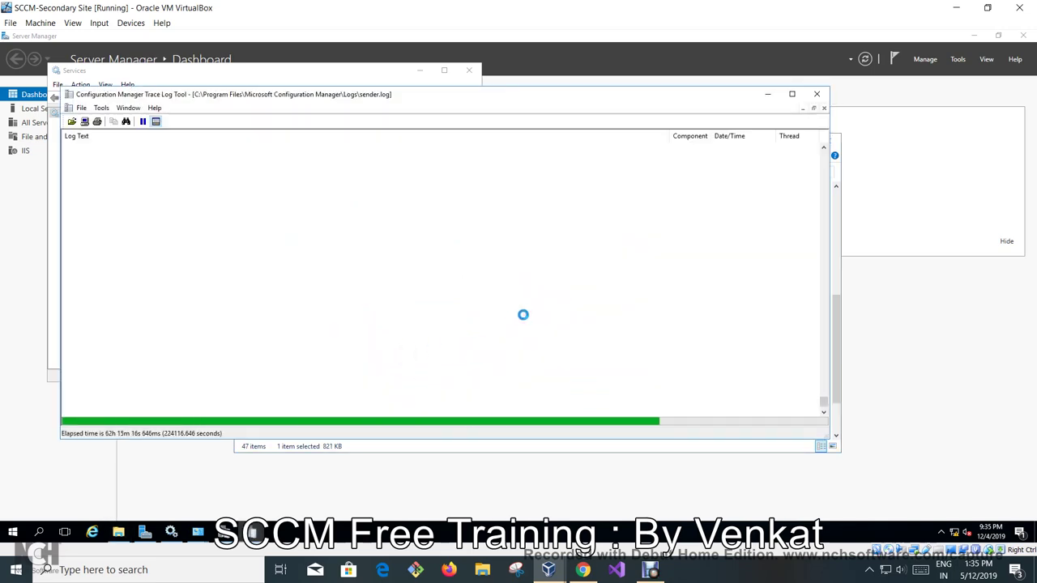
click(474, 250)
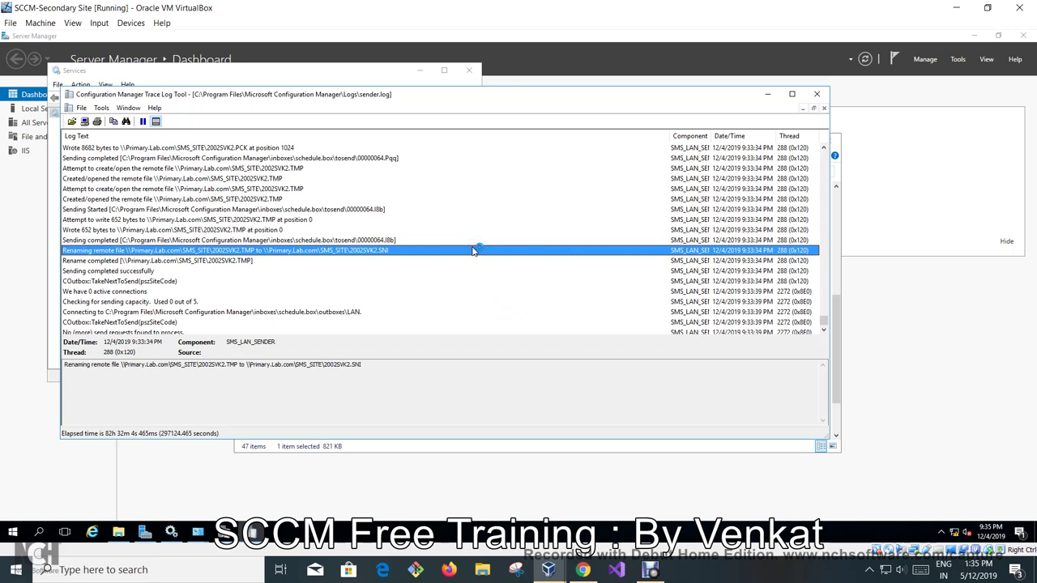
scroll(474, 250, down, 3)
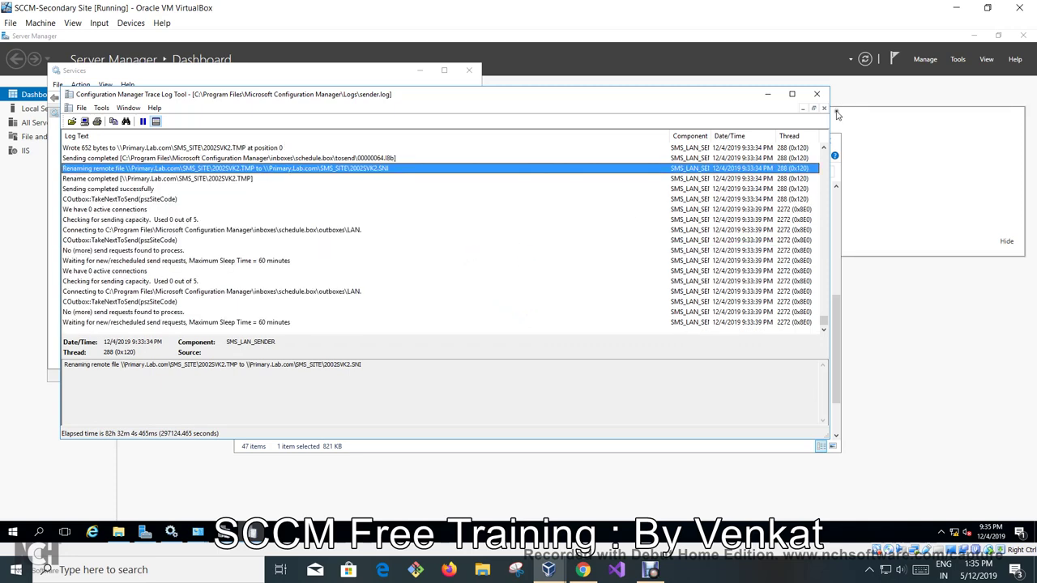
click(816, 94)
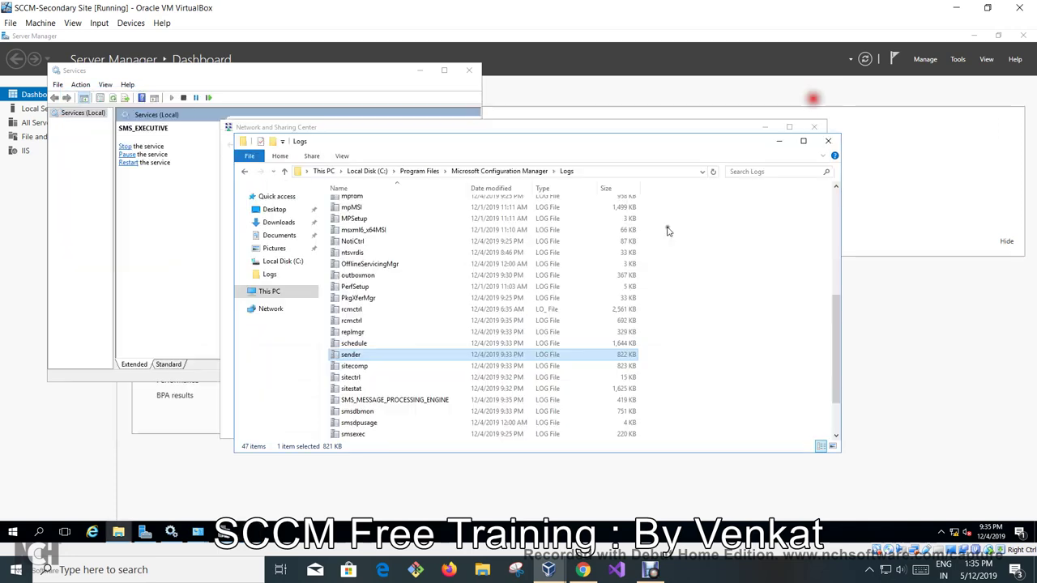
Review despool.log's Found Key entry, close it, and reopen distmgr.log.
click(411, 333)
key(d)
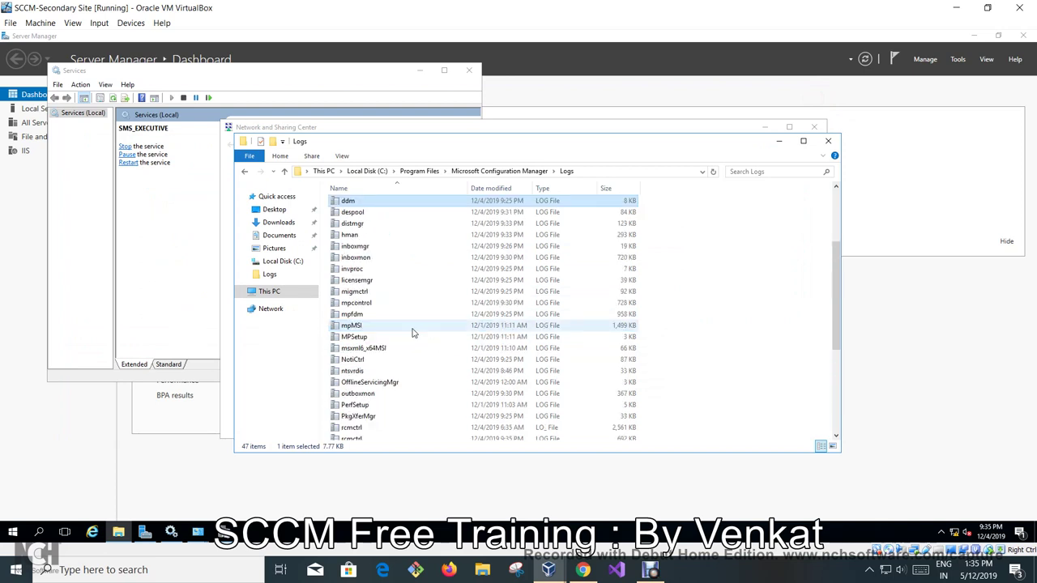
double_click(388, 213)
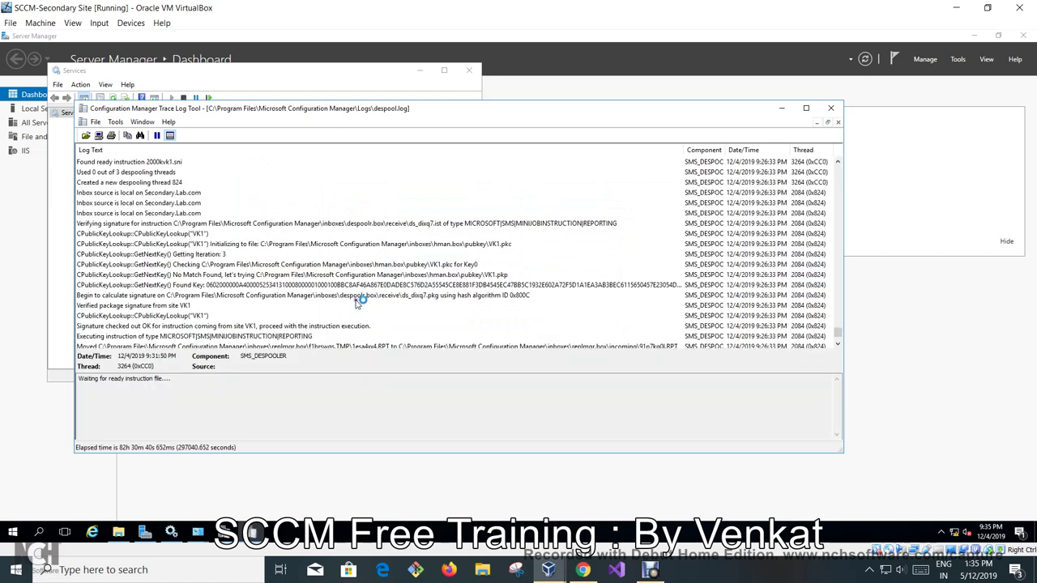
click(408, 286)
scroll(387, 295, down, 3)
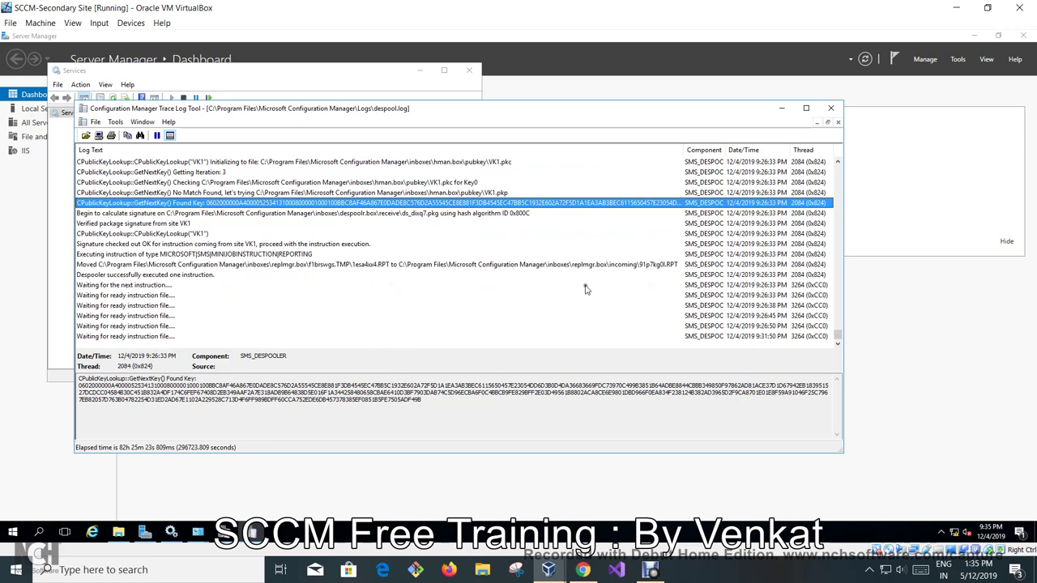
click(832, 110)
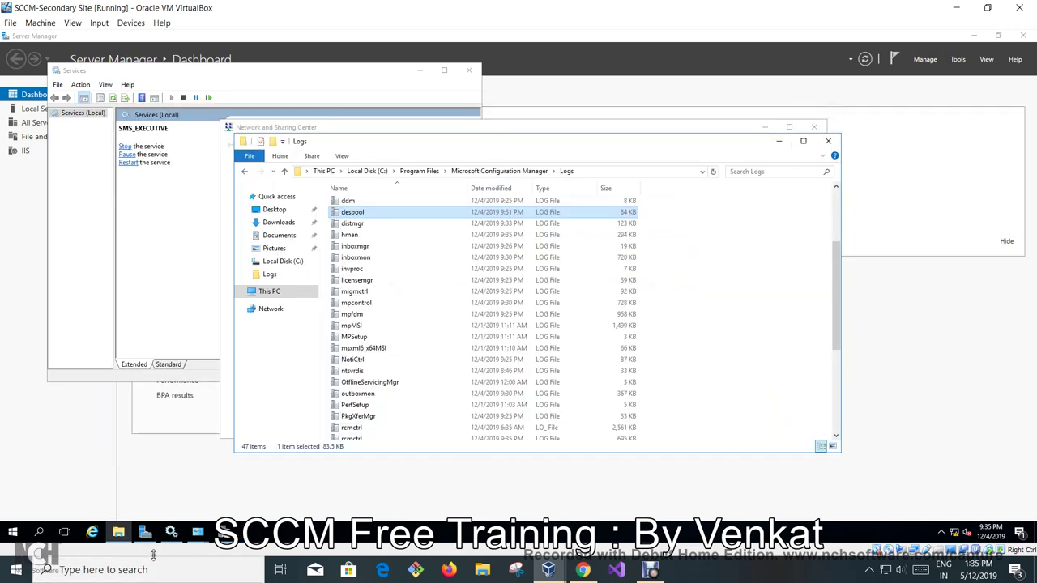
double_click(352, 223)
Copy the full dism.exe IIS install command from distmgr.log's details pane.
click(238, 237)
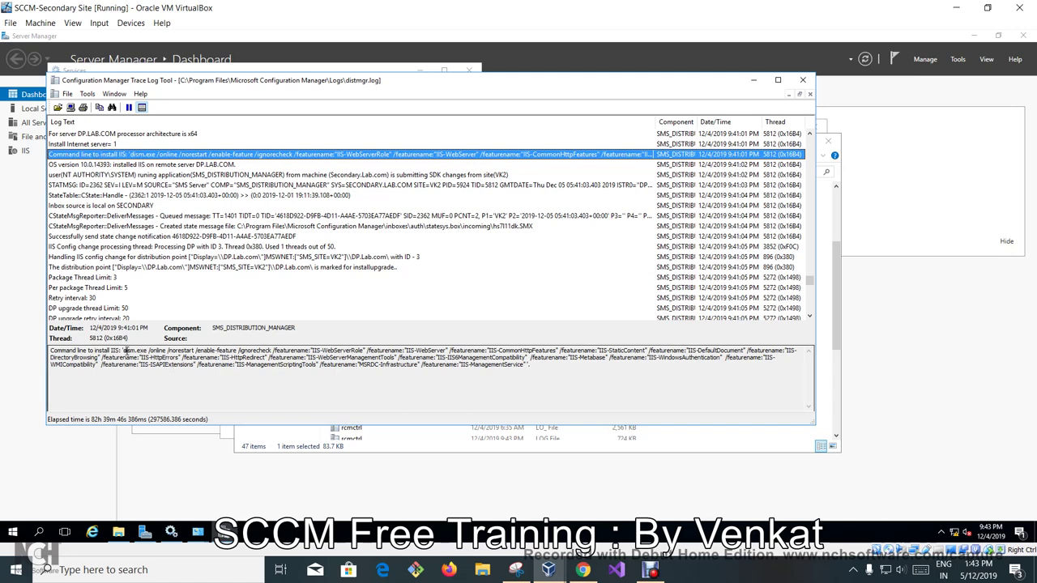
drag(124, 351, 527, 368)
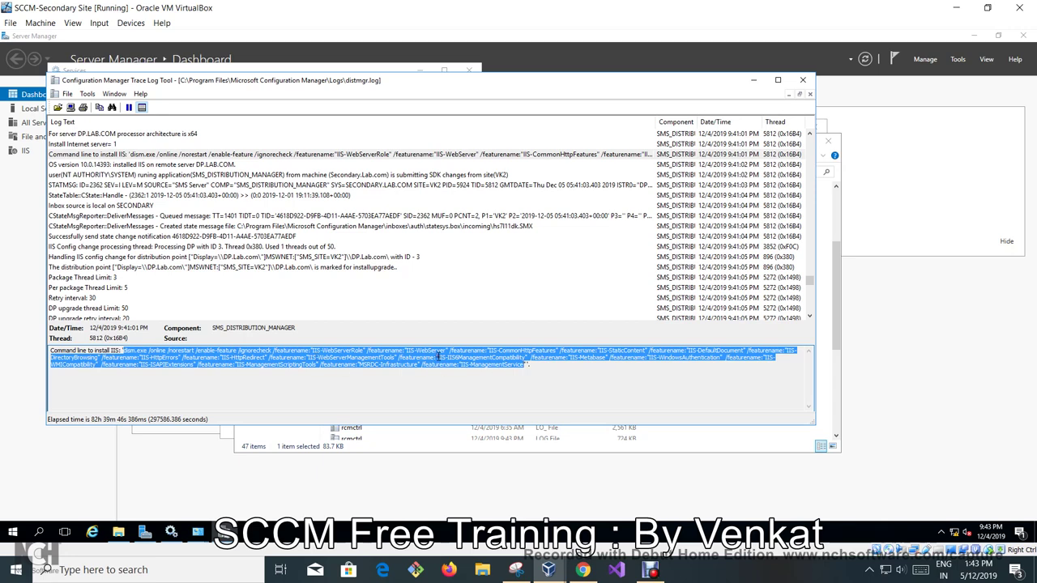
right_click(439, 357)
click(464, 391)
On the distribution point VM, paste the dism.exe IIS command into Windows PowerShell and minimize it.
mouse_move(549, 570)
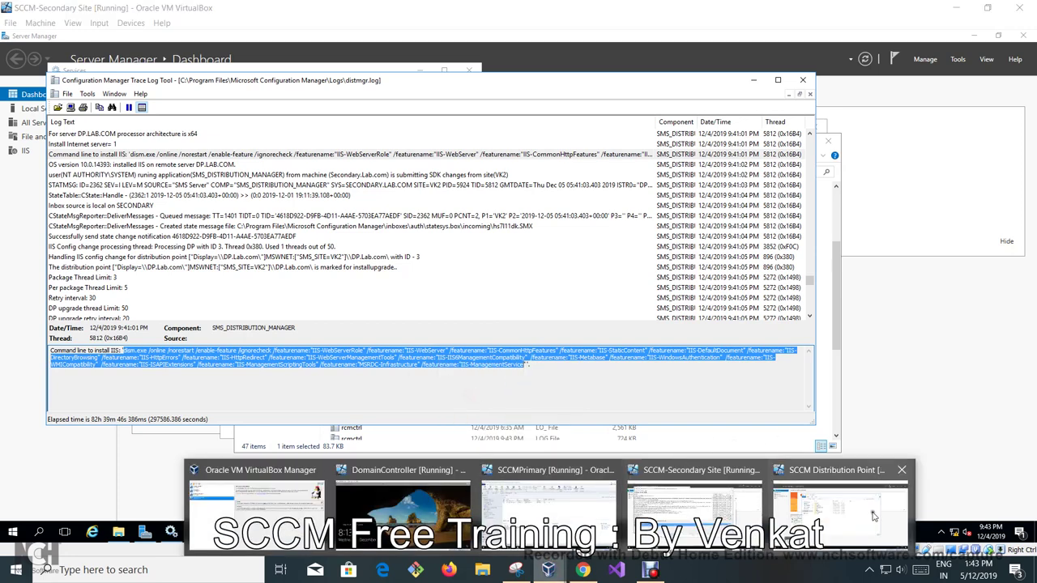
click(862, 512)
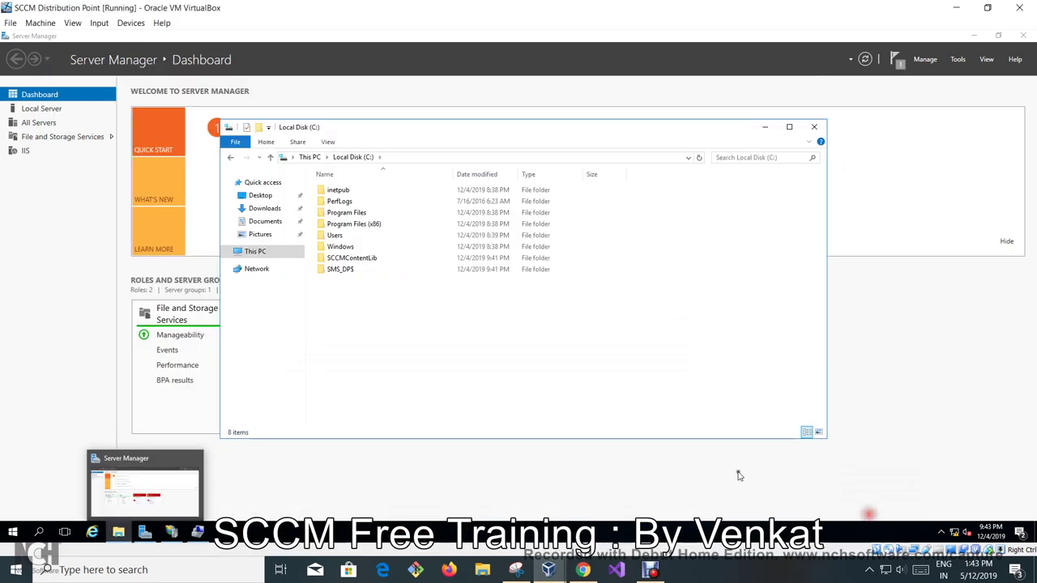
click(13, 531)
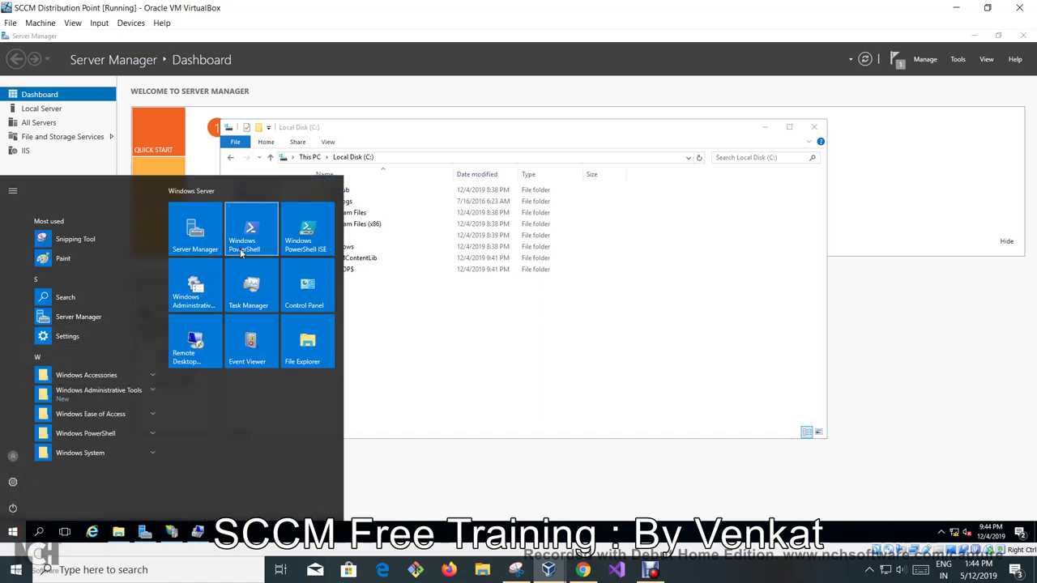
click(243, 242)
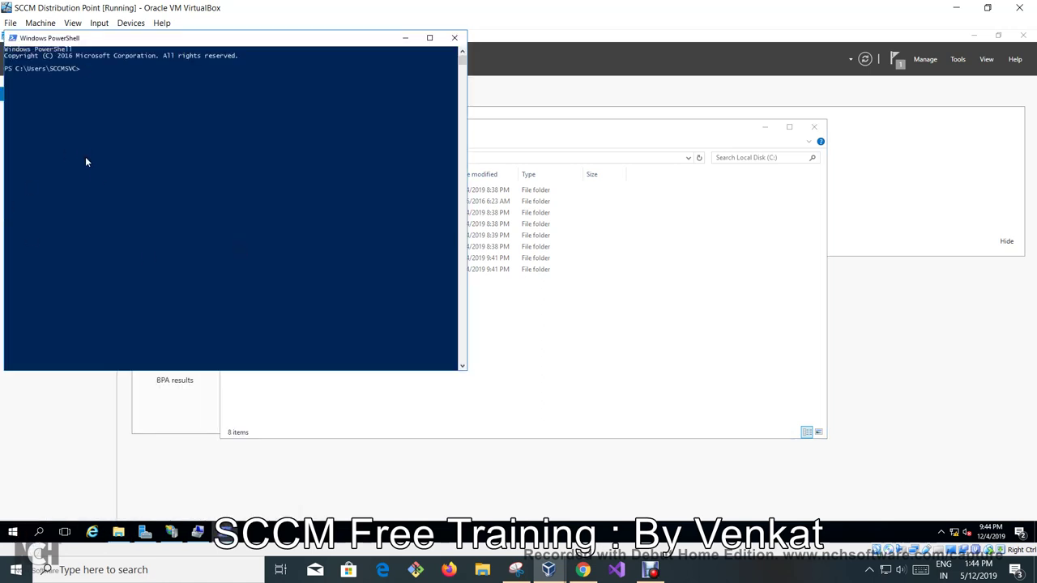
right_click(86, 162)
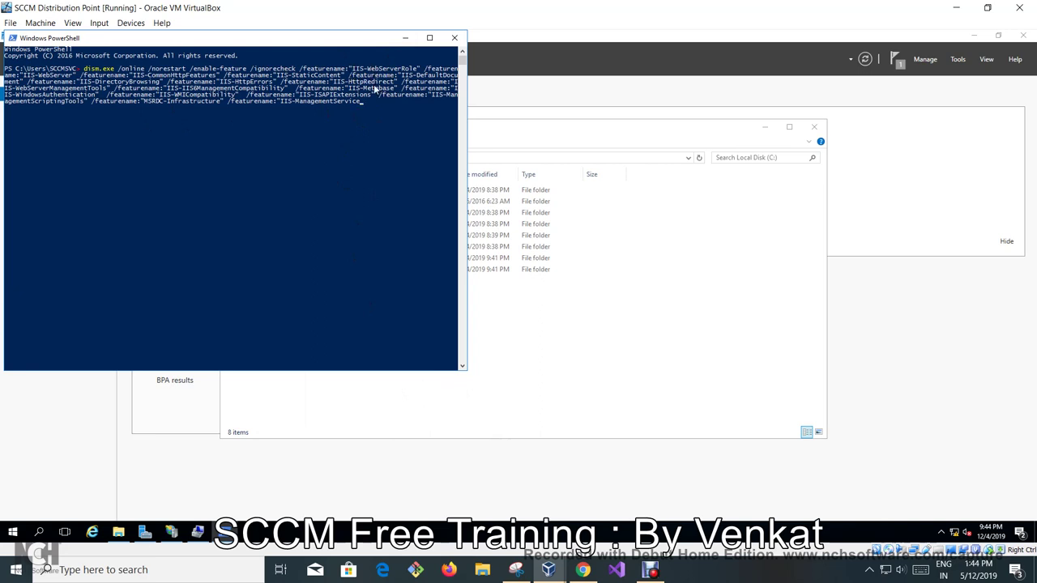
click(407, 41)
mouse_move(548, 569)
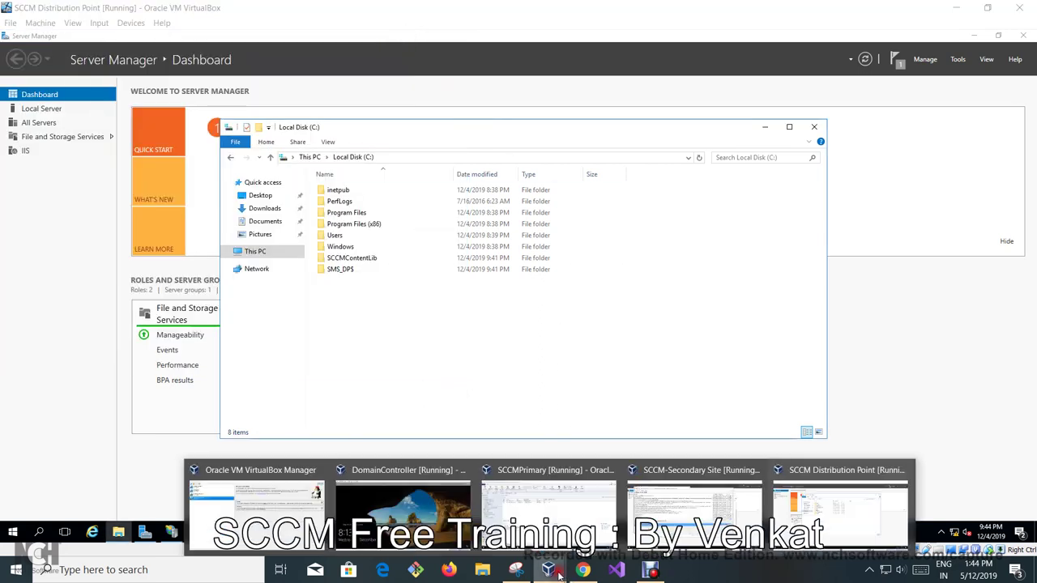
click(701, 503)
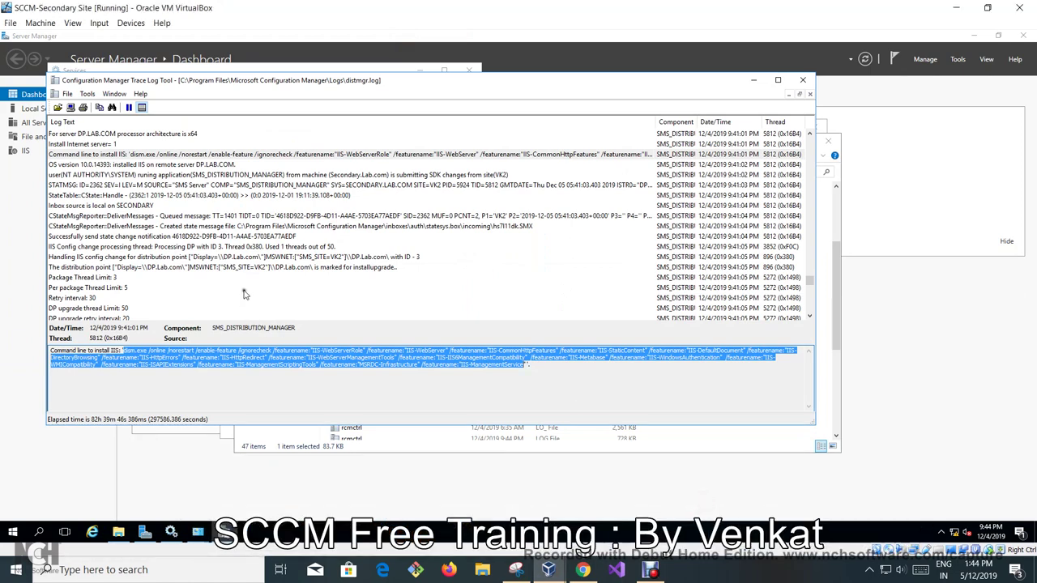
click(290, 216)
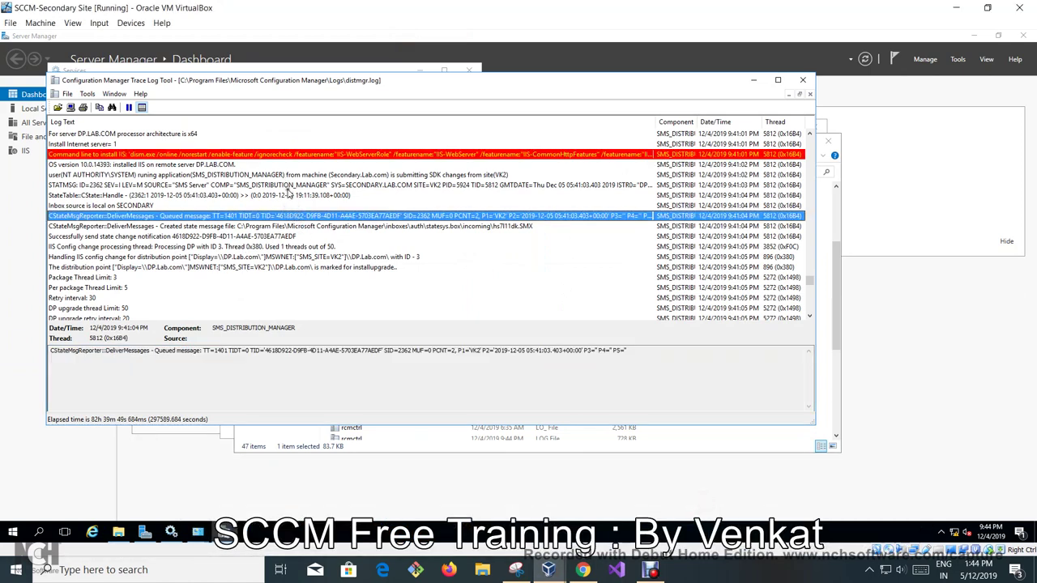
click(277, 154)
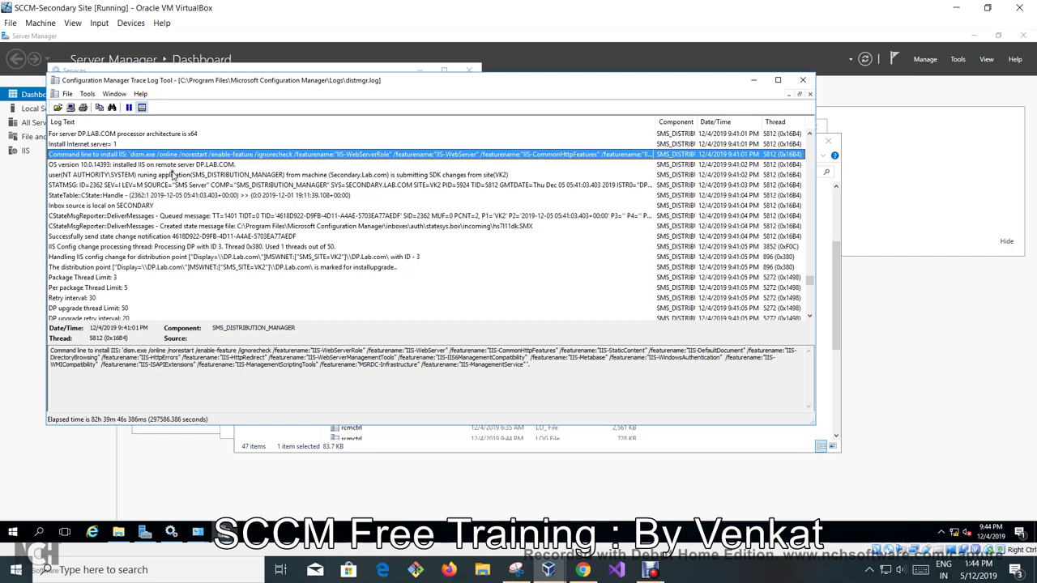
click(186, 174)
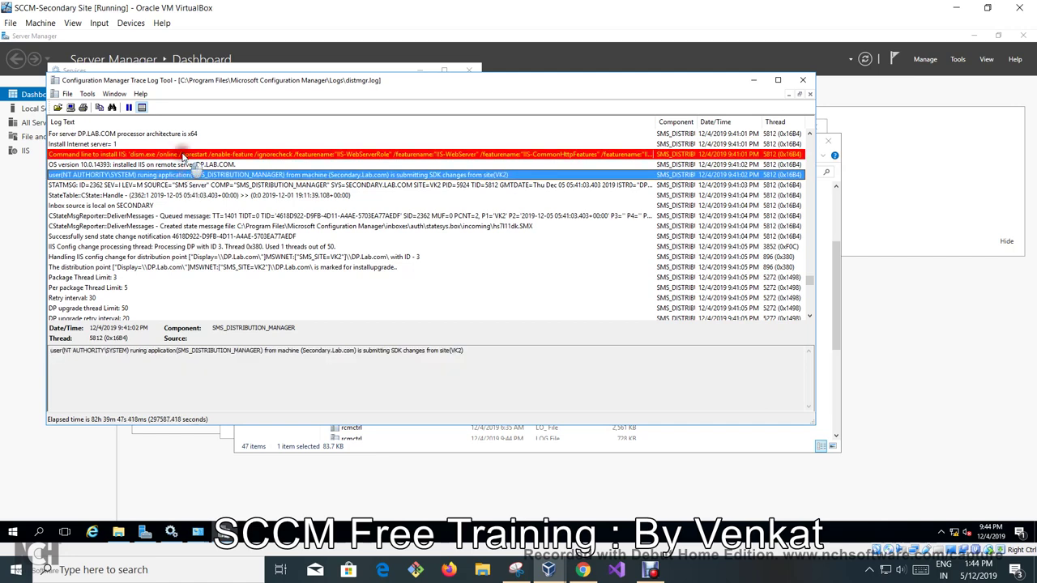
click(183, 155)
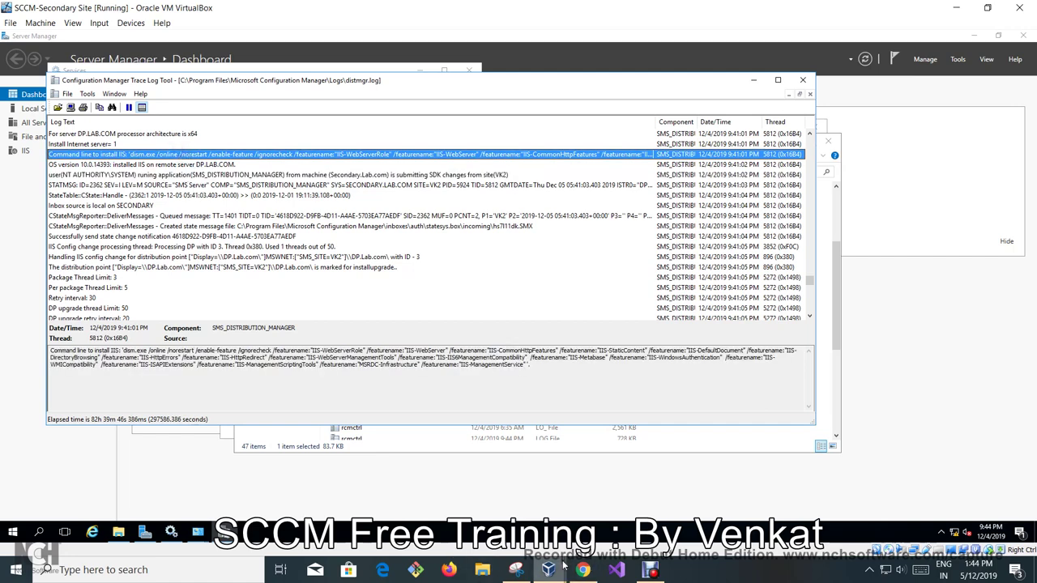
mouse_move(561, 565)
click(840, 510)
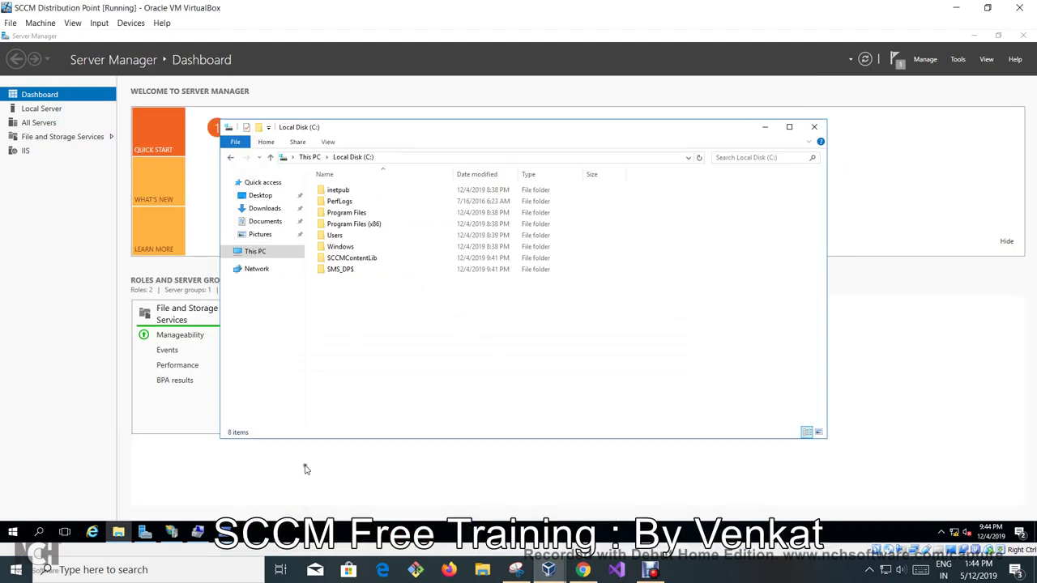